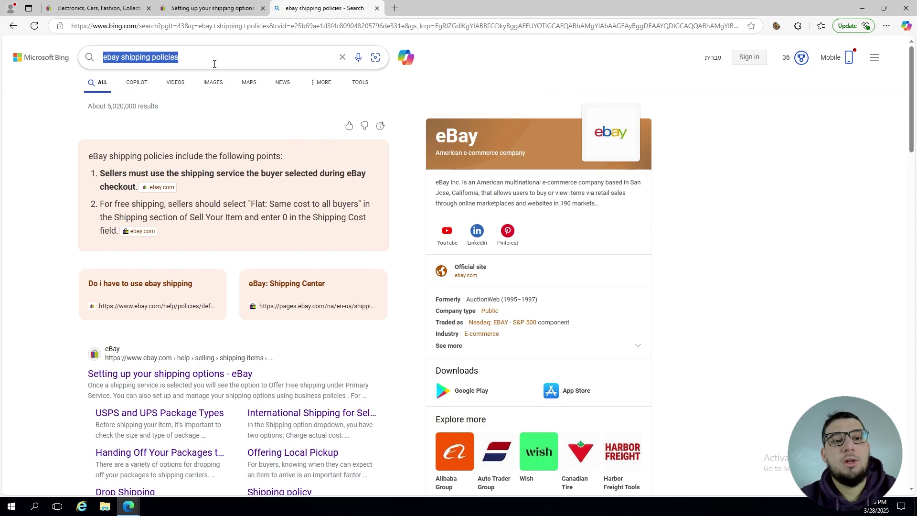
- Close the eBay shipping policies search results and return to the help article on setting up shipping options
click(200, 60)
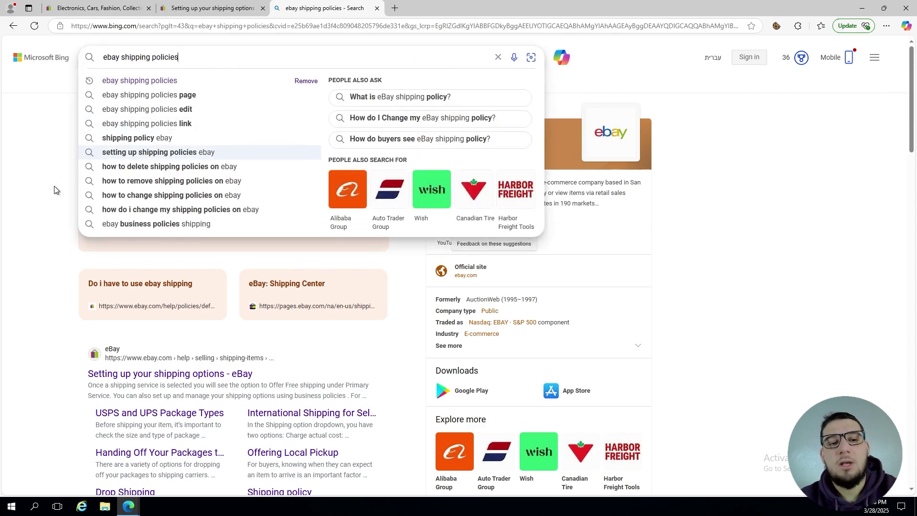
scroll(54, 185, down, 2)
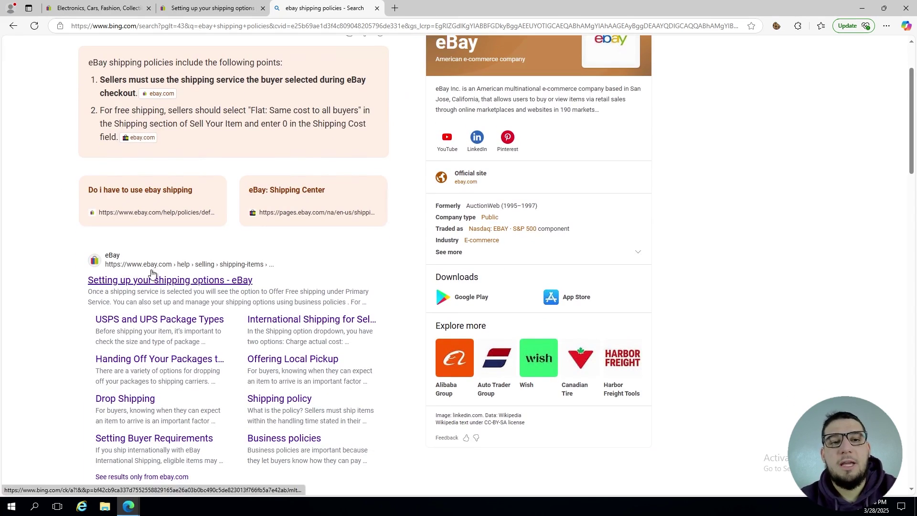
key(ctrl+w)
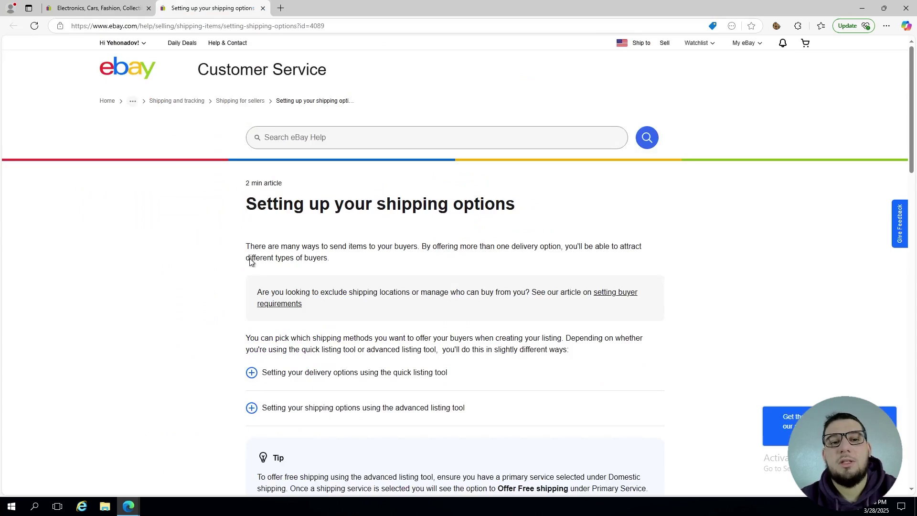
- Read through the "Setting up your shipping options" article, covering listing tool options, integrated carriers and the further information links
drag(254, 209, 579, 205)
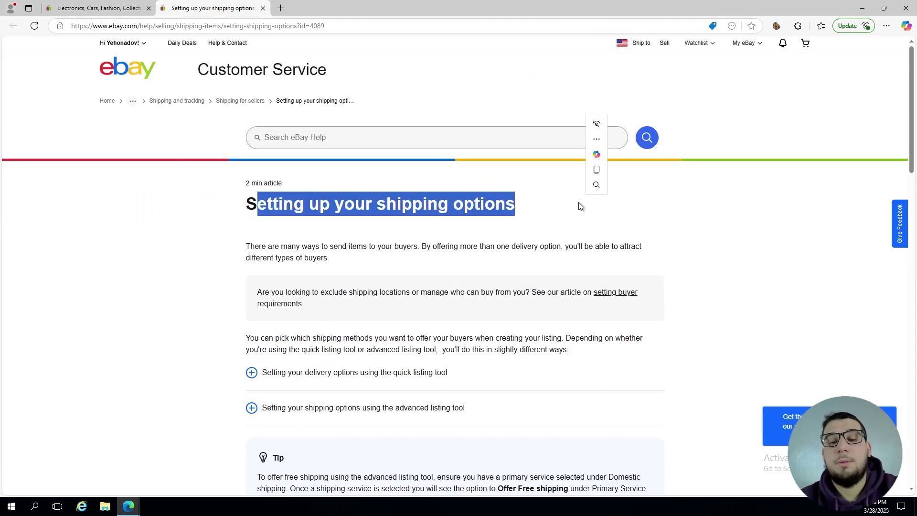
click(581, 207)
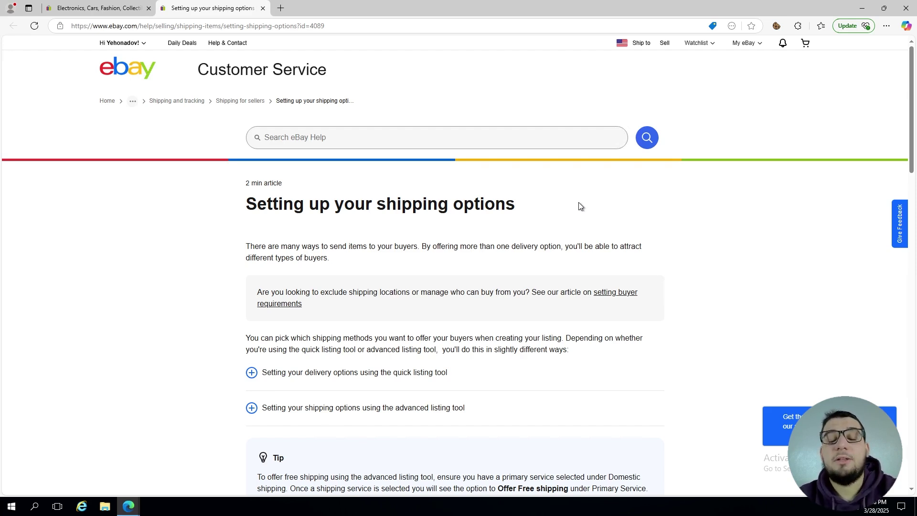
scroll(538, 219, down, 1)
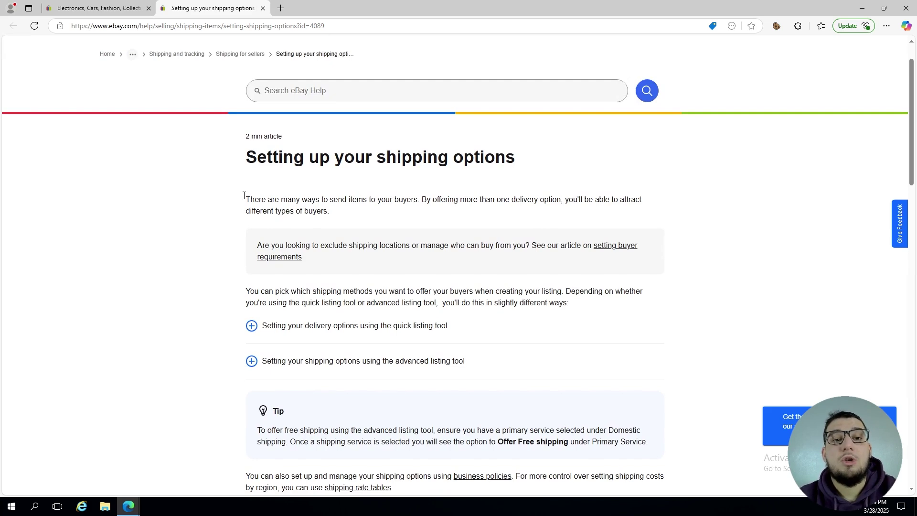
drag(246, 200, 351, 205)
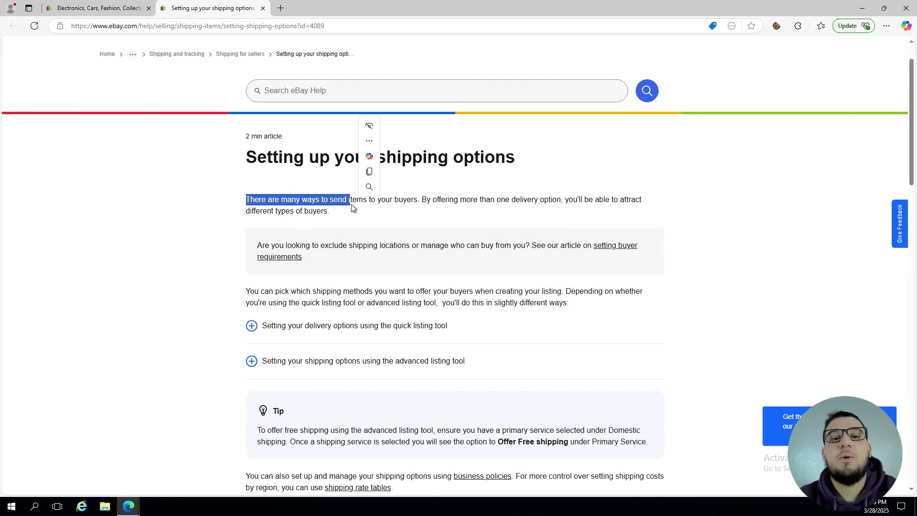
click(351, 204)
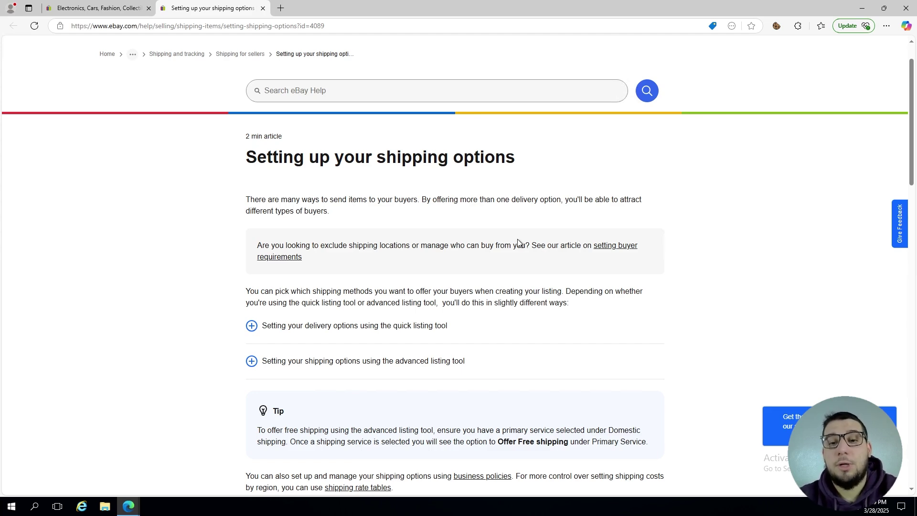
scroll(518, 263, down, 2)
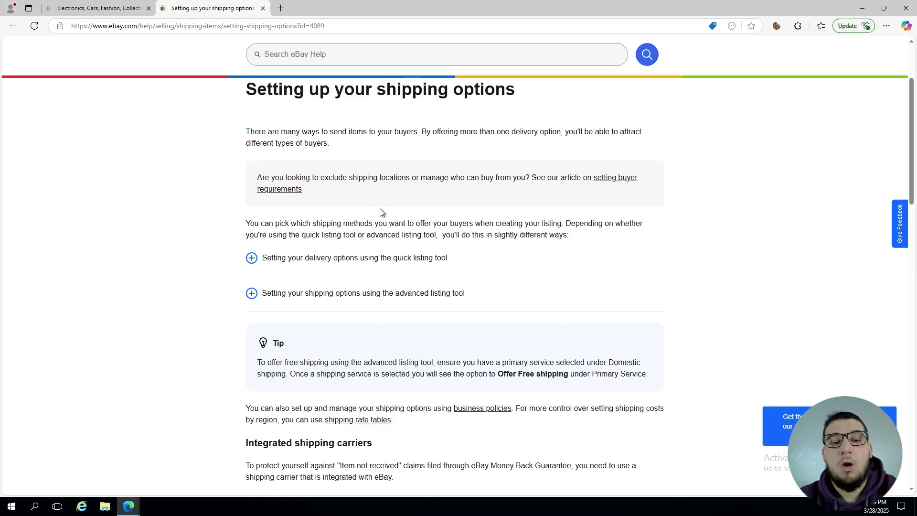
scroll(381, 212, down, 5)
scroll(302, 291, down, 4)
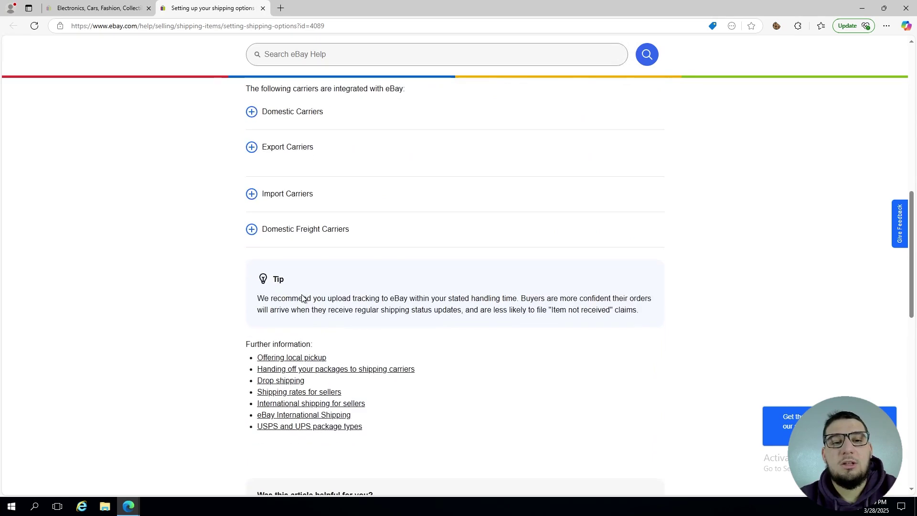
scroll(300, 277, up, 2)
scroll(276, 372, down, 6)
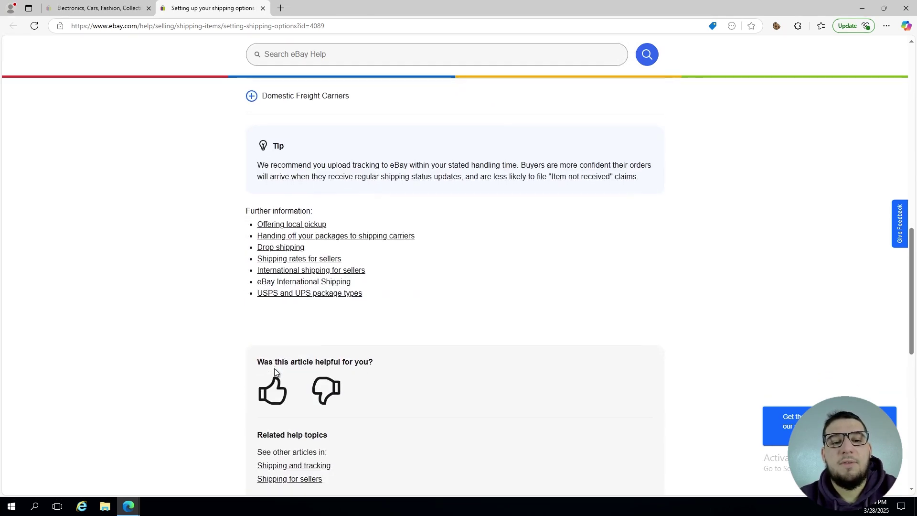
scroll(274, 372, up, 8)
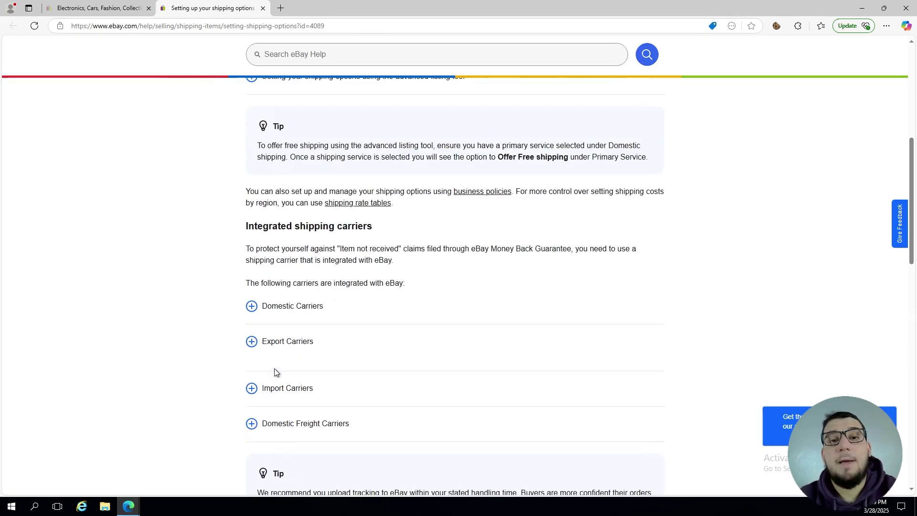
scroll(298, 306, up, 6)
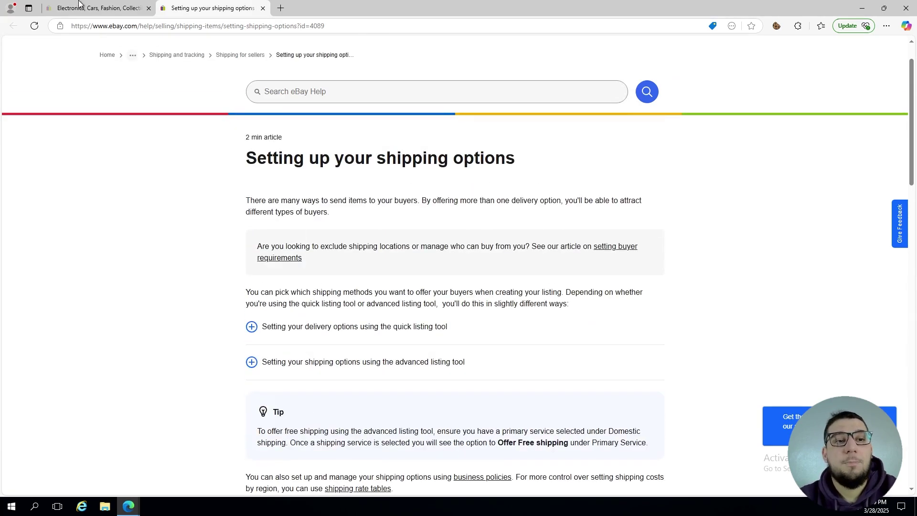
- Go to the eBay account settings and open the Business Policies page from the selling options
click(79, 5)
mouse_move(125, 43)
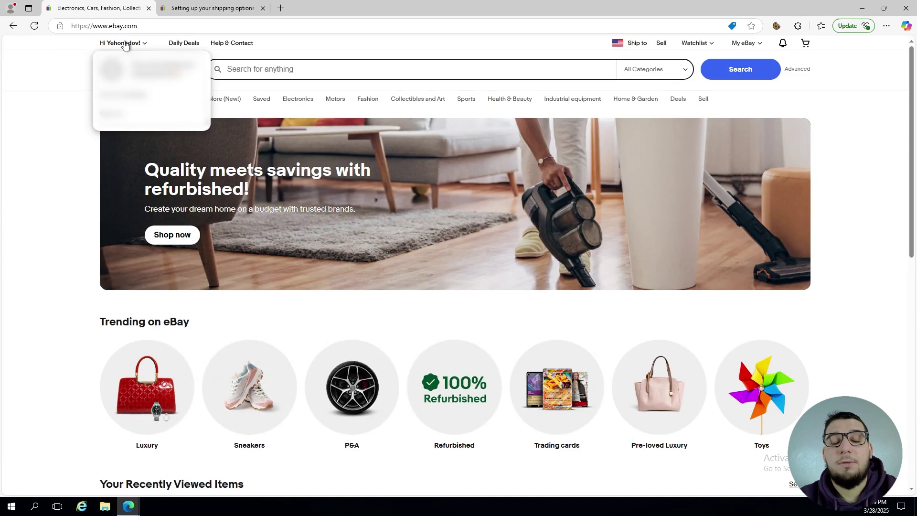
click(125, 95)
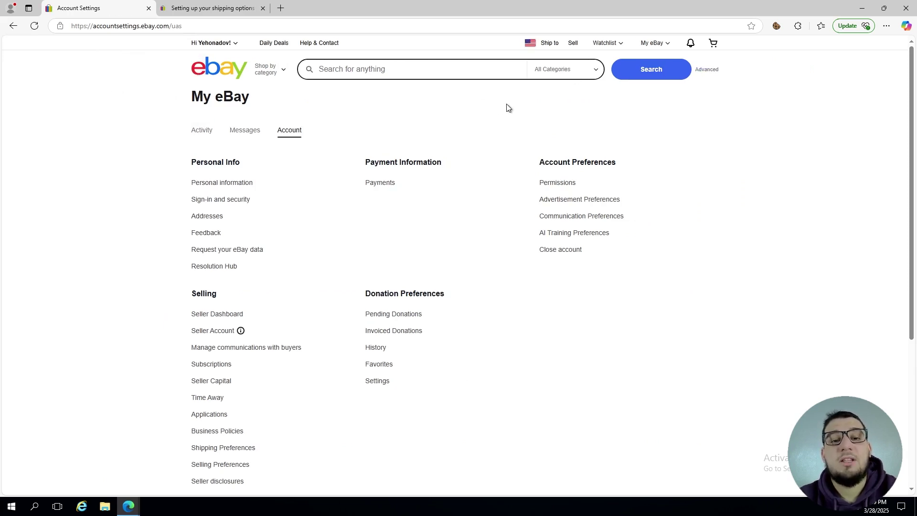
scroll(507, 107, down, 2)
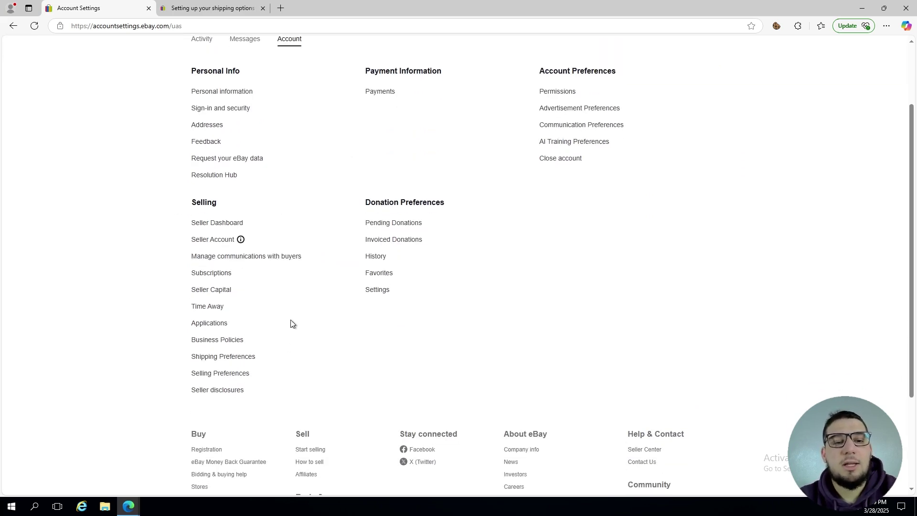
key(alt+Left)
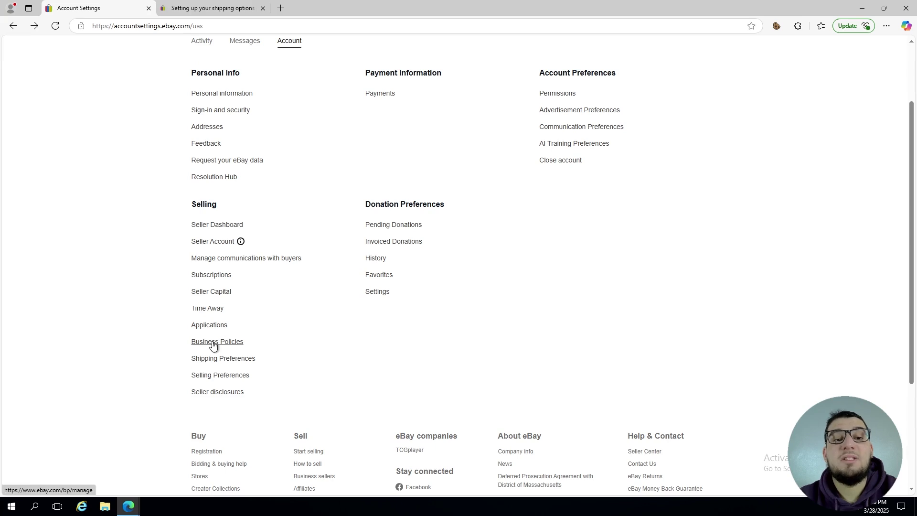
click(212, 343)
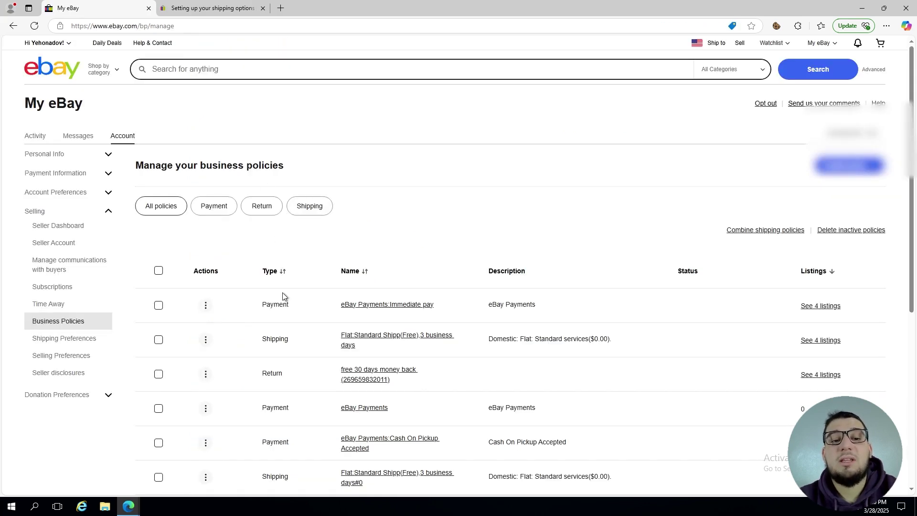
- Filter the business policies list to show only the Shipping policies
scroll(283, 292, down, 5)
scroll(282, 292, up, 3)
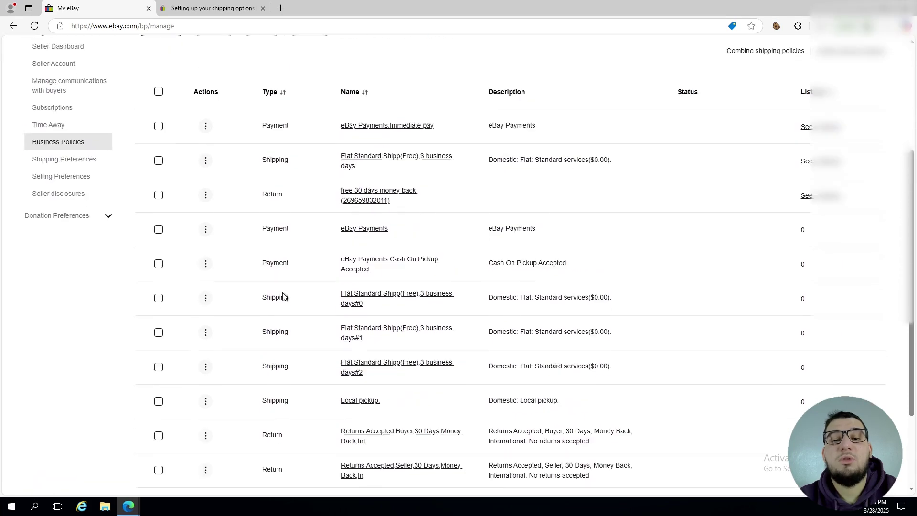
scroll(283, 296, up, 3)
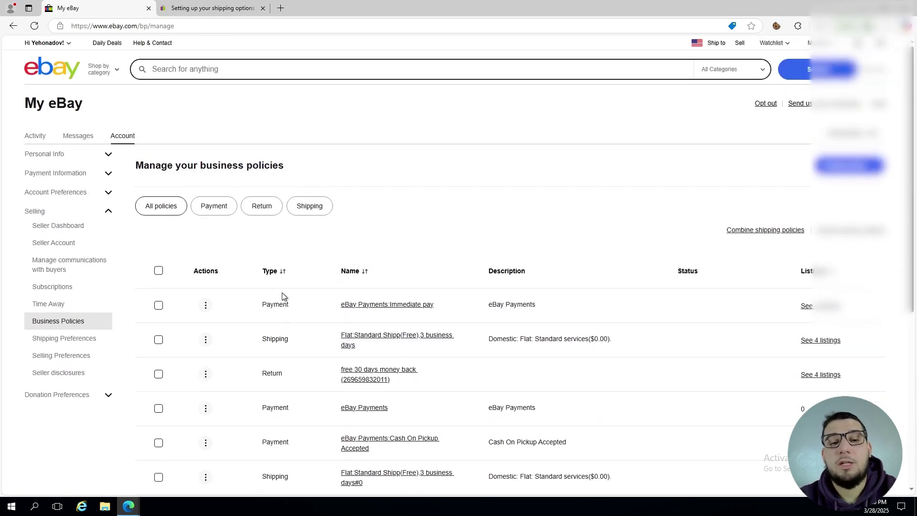
scroll(283, 296, down, 2)
scroll(283, 296, down, 1)
scroll(282, 296, up, 2)
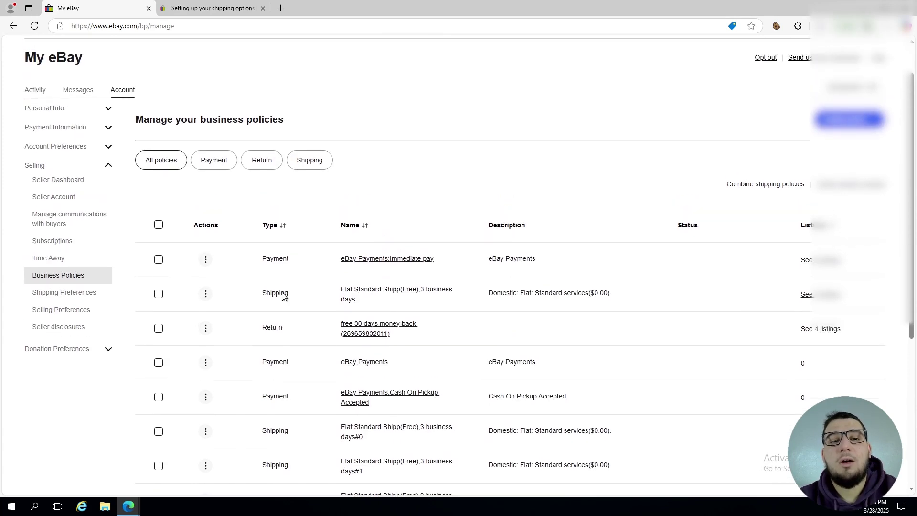
click(323, 160)
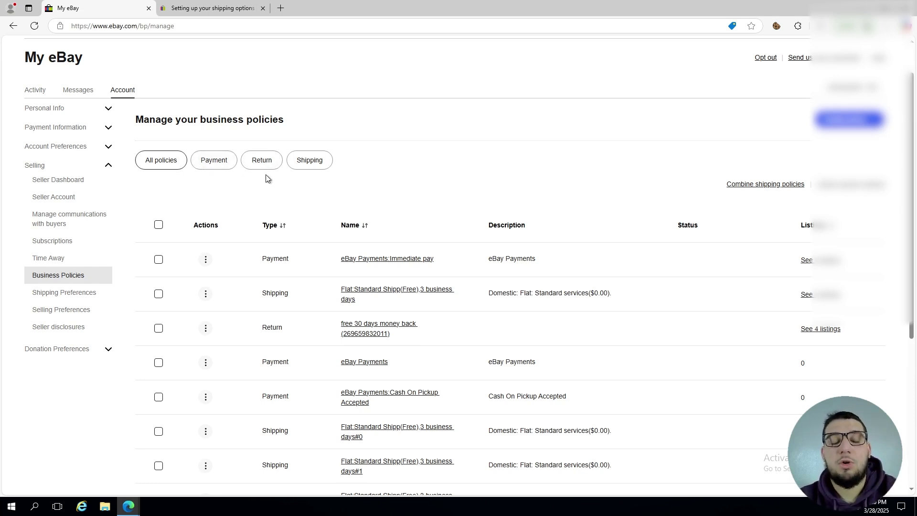
click(310, 164)
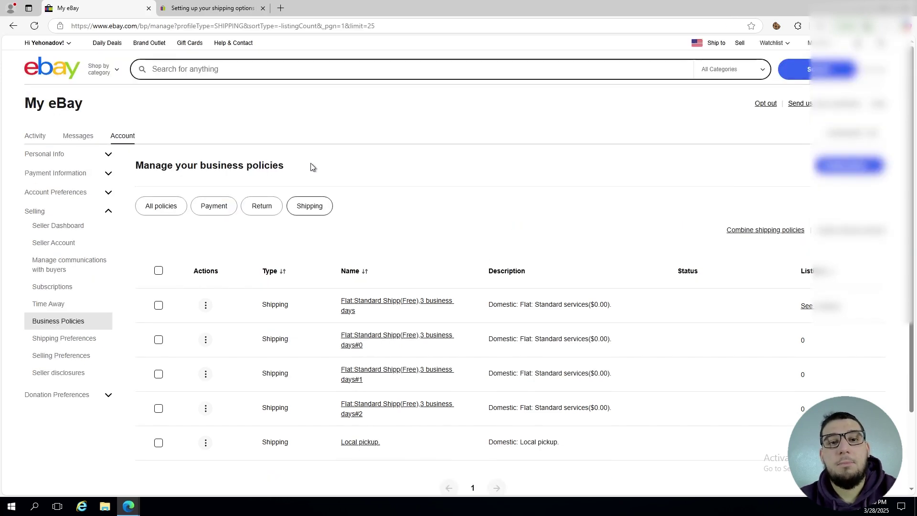
- Open the "Flat:Standard Shipp(Free),3 business days" shipping policy for editing
scroll(363, 212, down, 2)
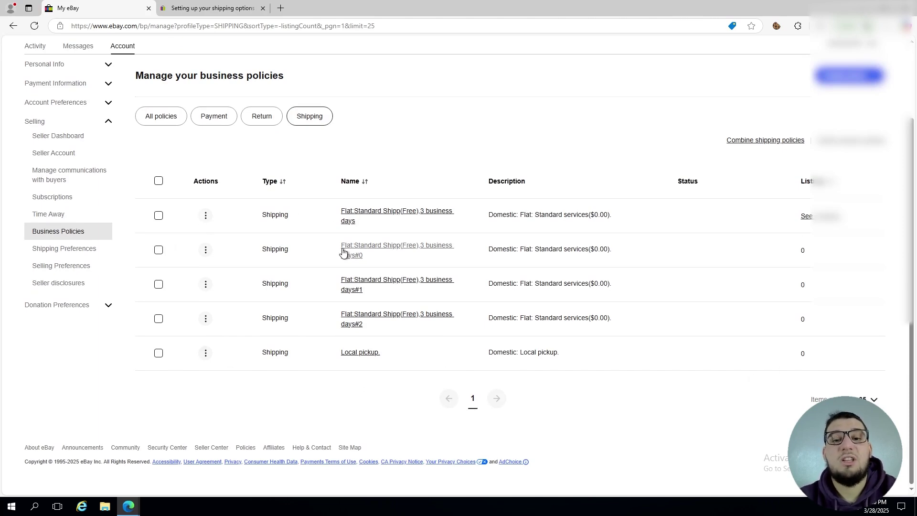
click(206, 216)
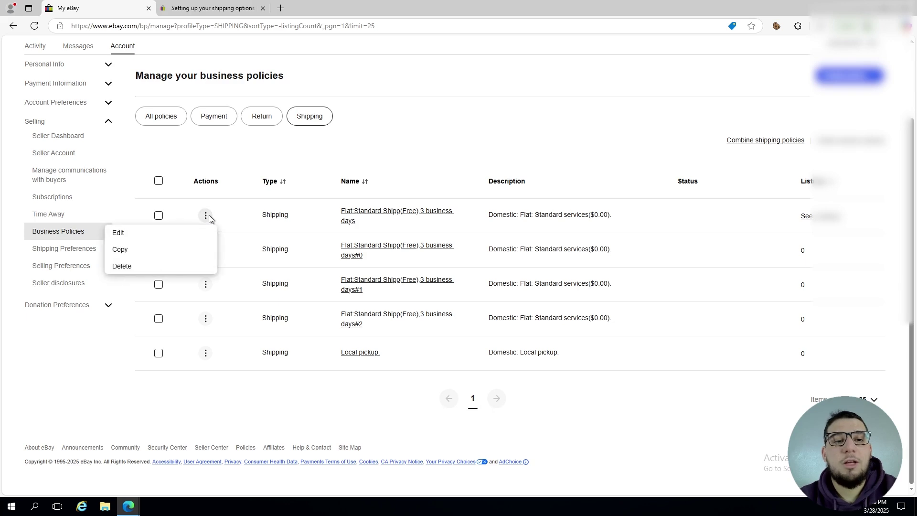
click(113, 240)
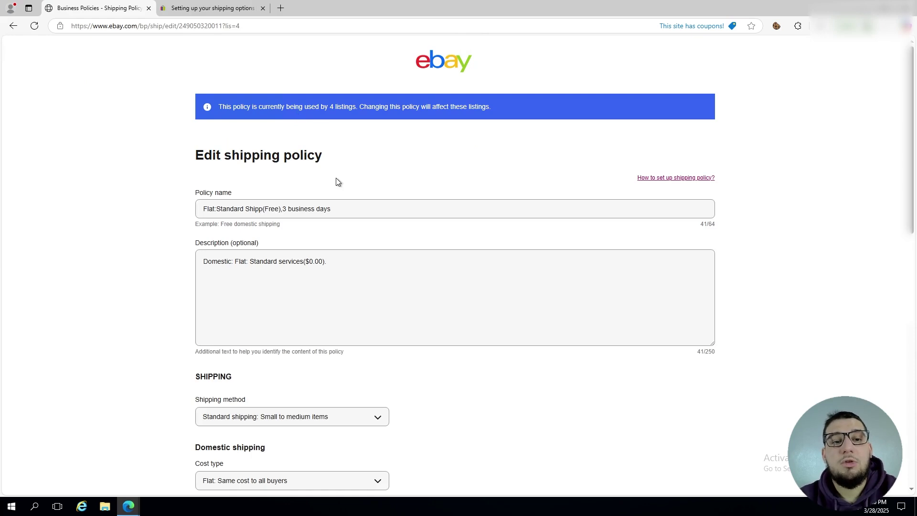
- Review the shipping policy form from name and shipping method through domestic services, international shipping, local pickup, handling time and excluded locations
scroll(336, 178, down, 2)
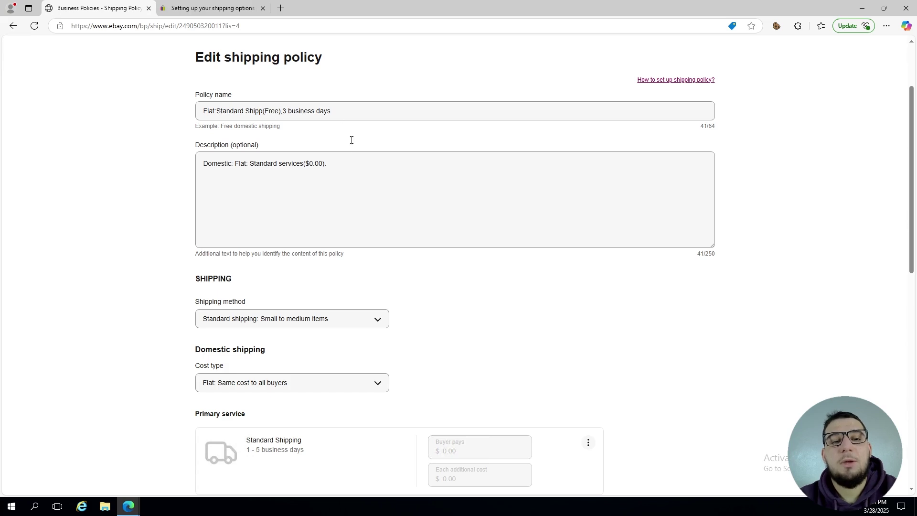
scroll(344, 153, down, 1)
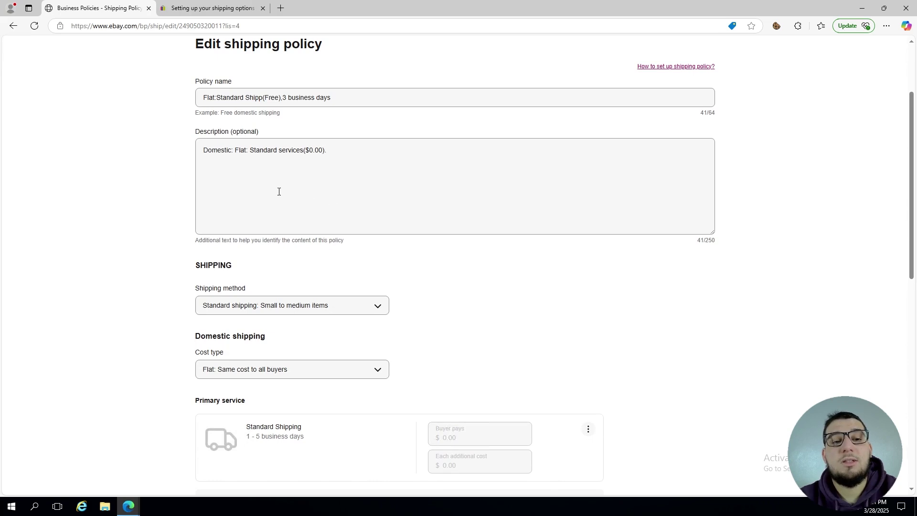
scroll(335, 279, down, 3)
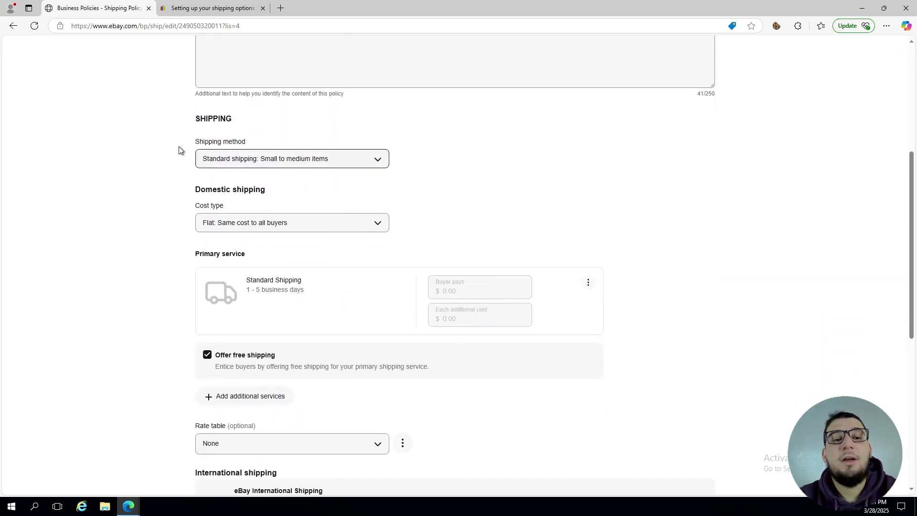
click(285, 169)
click(419, 182)
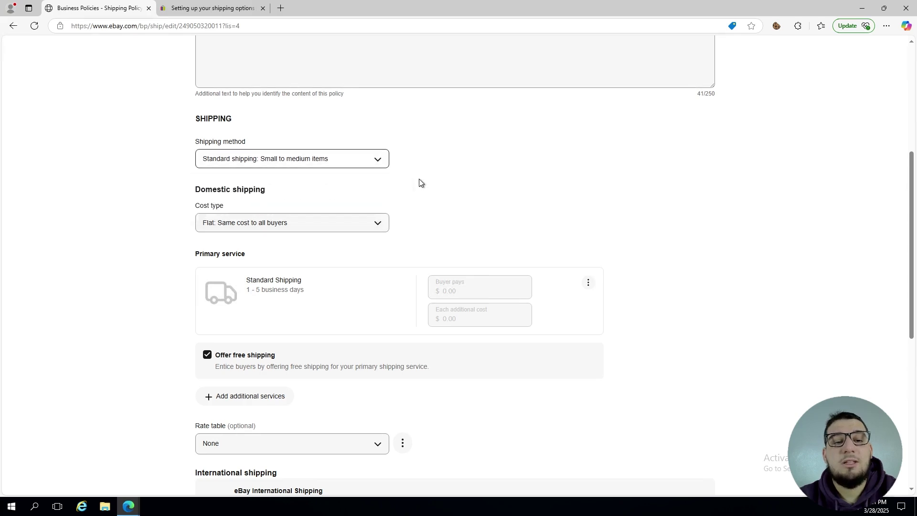
scroll(420, 181, down, 2)
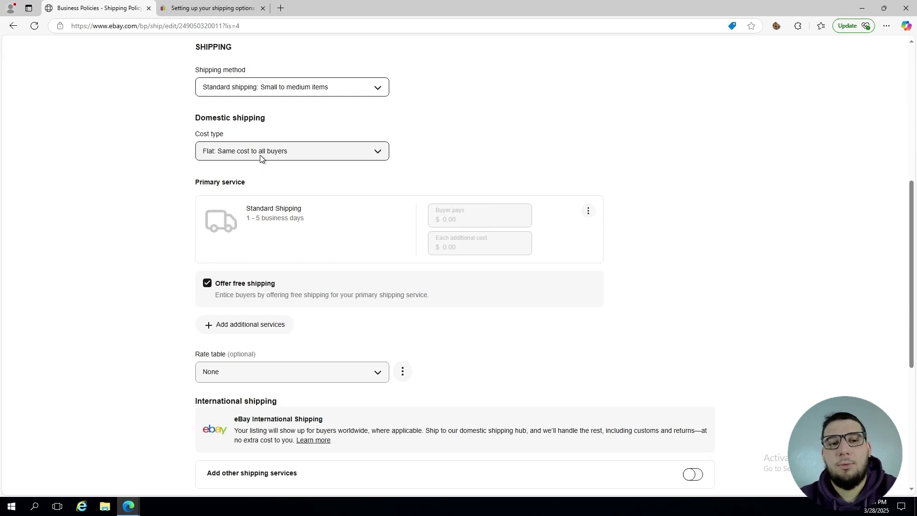
scroll(311, 191, down, 2)
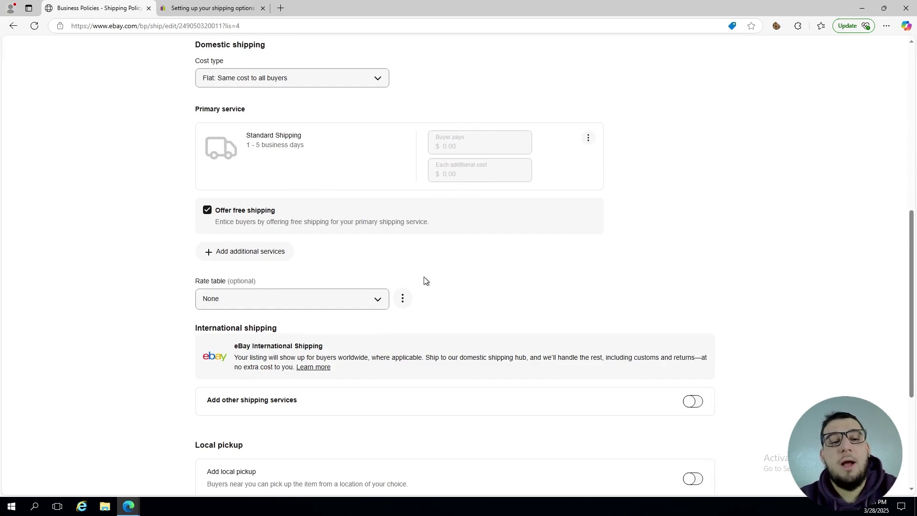
scroll(423, 277, down, 2)
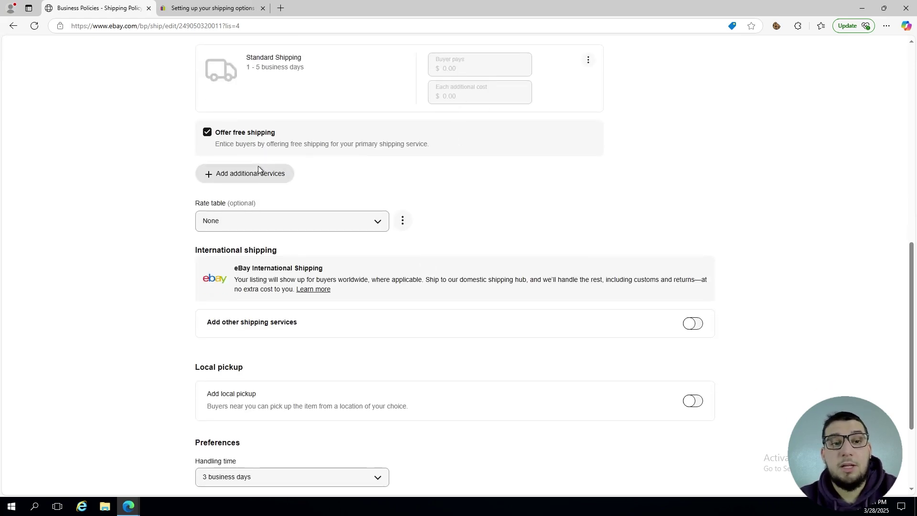
scroll(329, 194, down, 1)
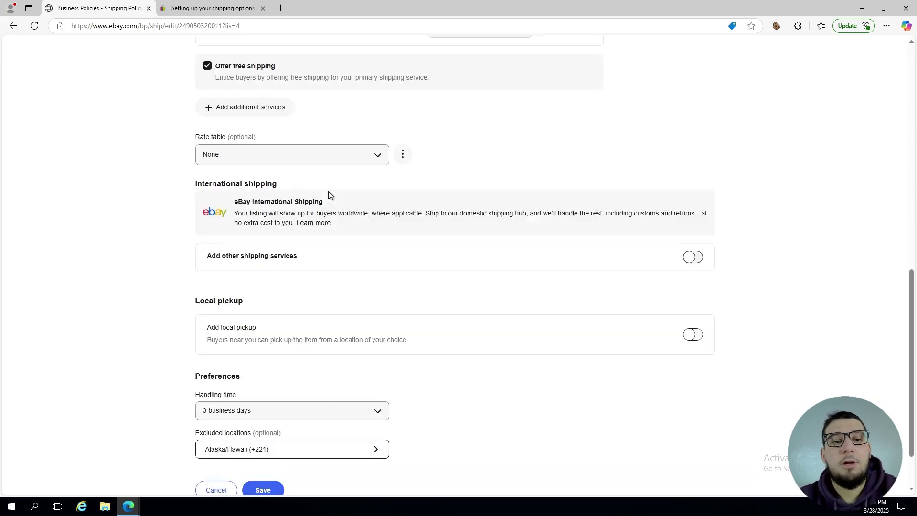
scroll(329, 194, down, 1)
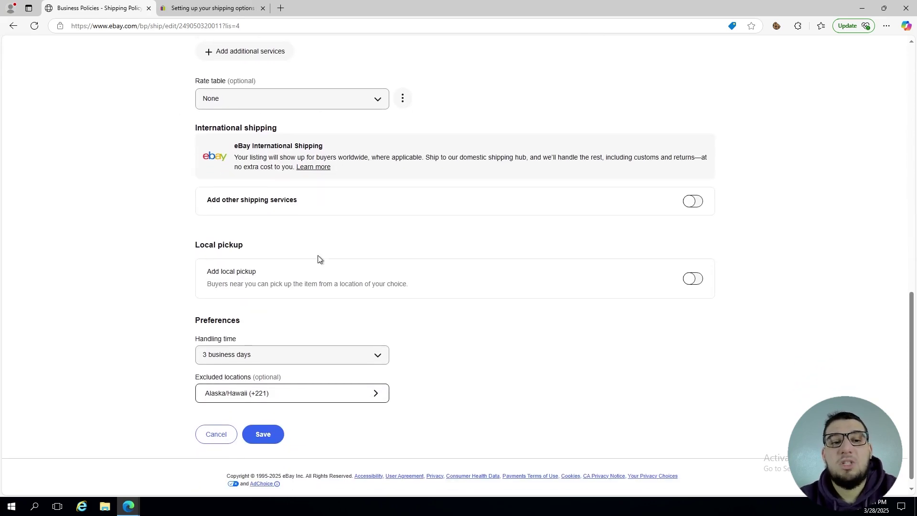
- Cancel editing the existing shipping policy and start creating a new shipping policy from the business policies page
scroll(282, 272, down, 1)
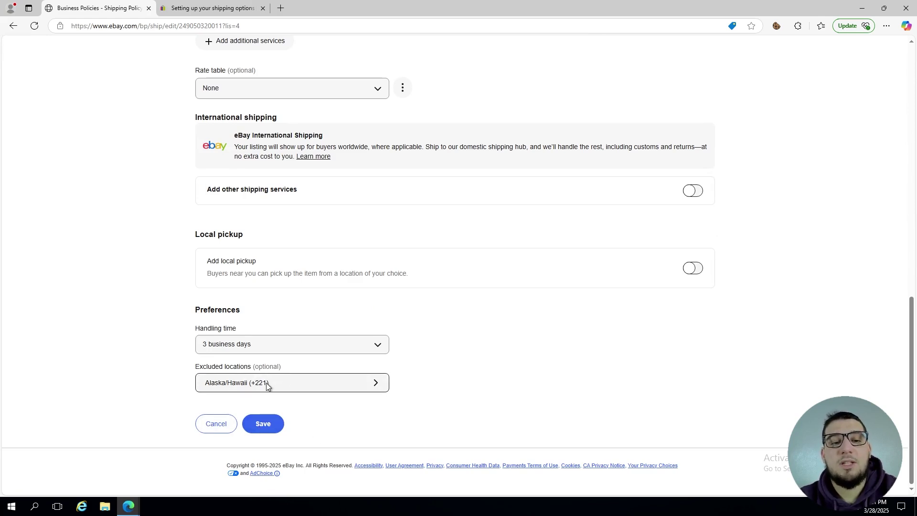
click(218, 428)
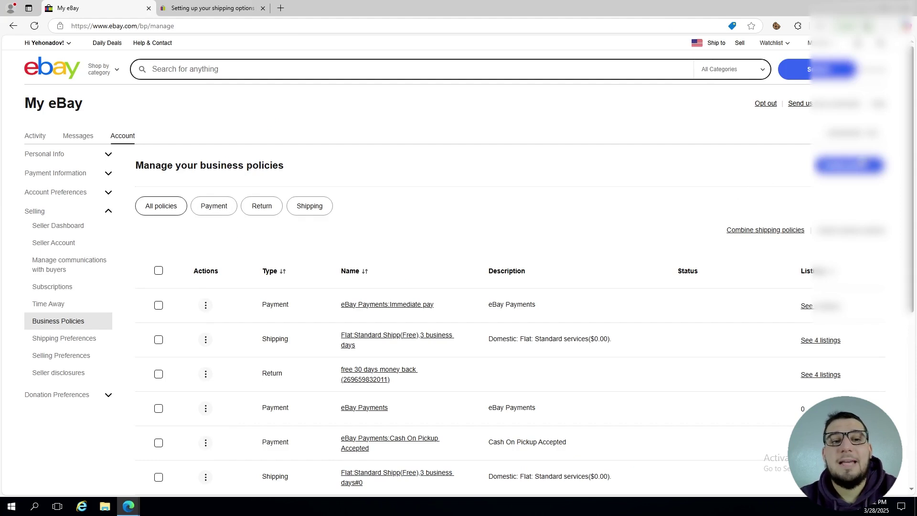
click(855, 167)
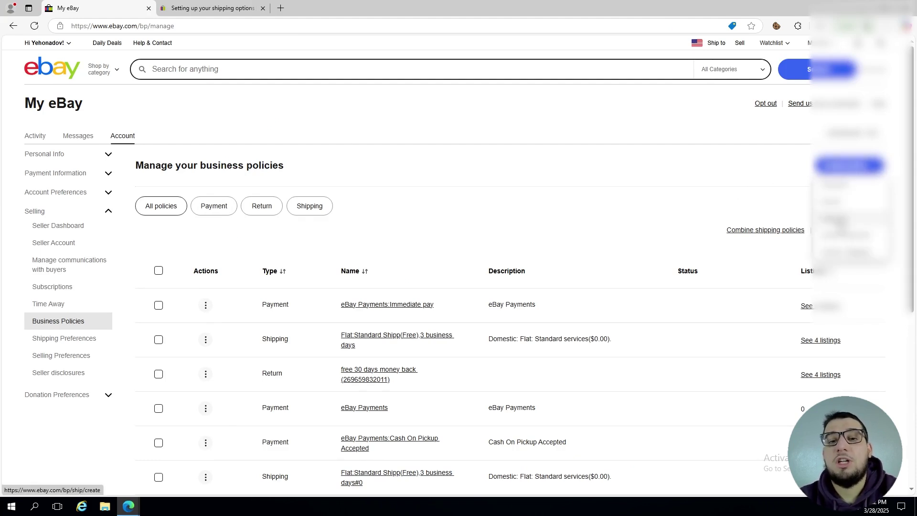
click(844, 219)
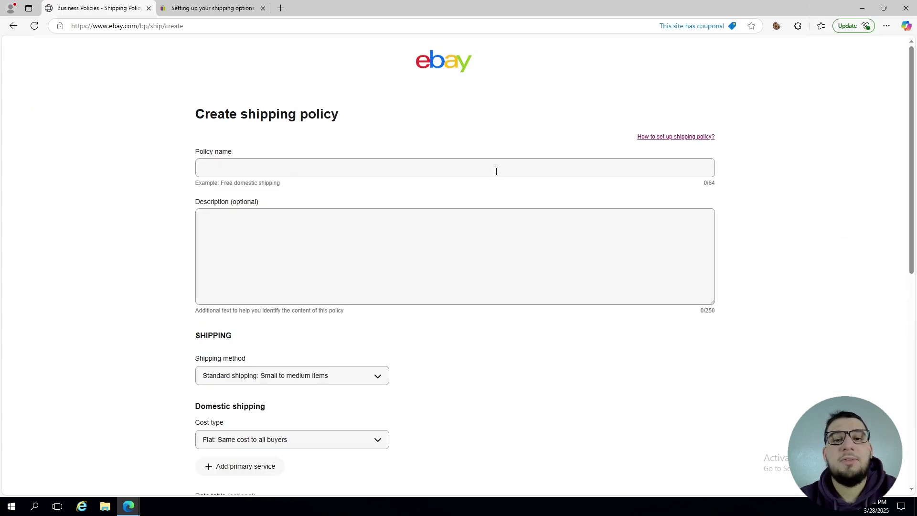
- Name the new shipping policy "Test Policy"
click(497, 171)
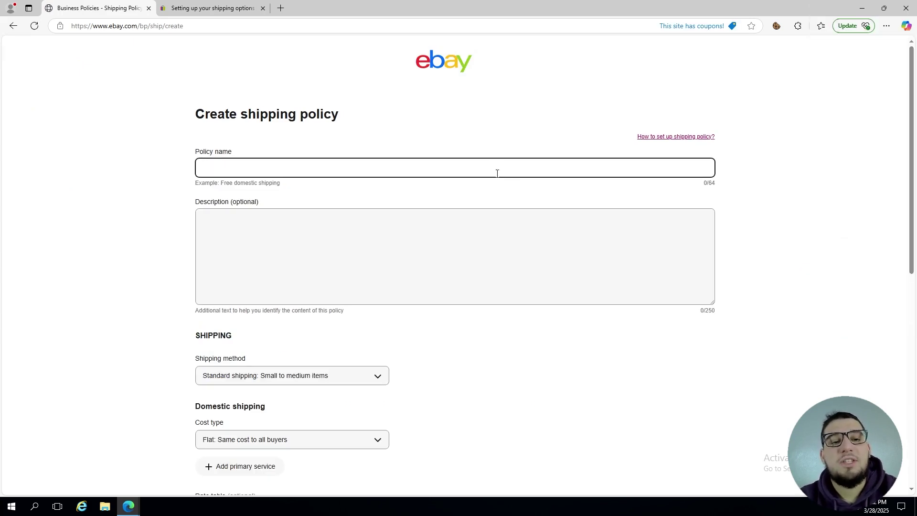
text(Test Polic)
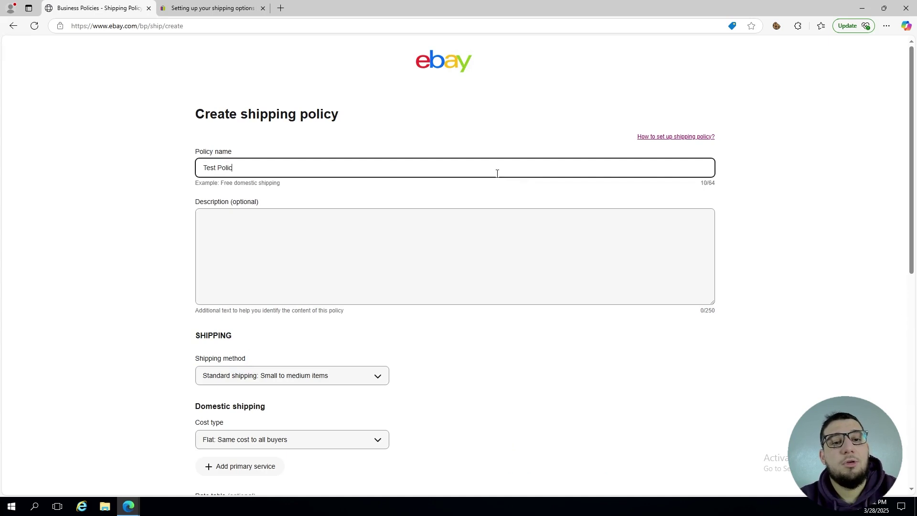
text(y)
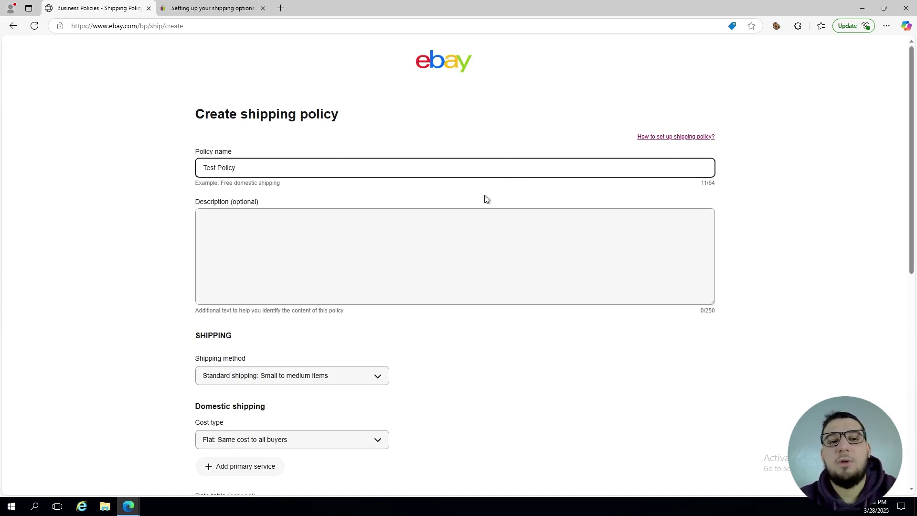
- Review the new policy's optional description field and its shipping method, domestic and international shipping sections
scroll(484, 195, down, 1)
click(477, 210)
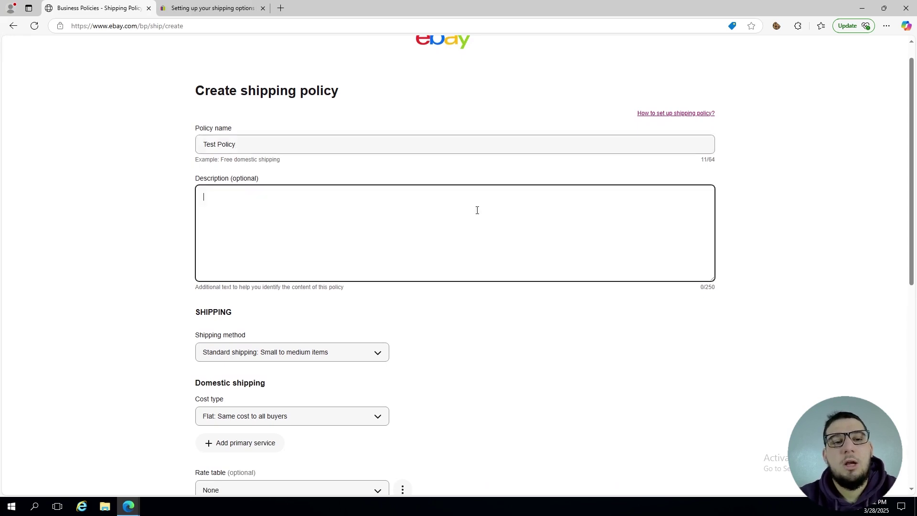
scroll(506, 301, down, 2)
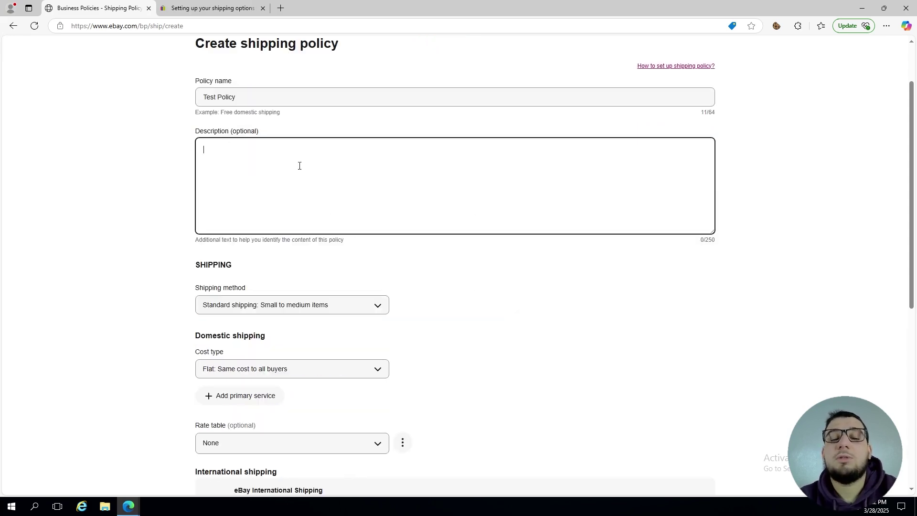
click(242, 135)
double_click(244, 132)
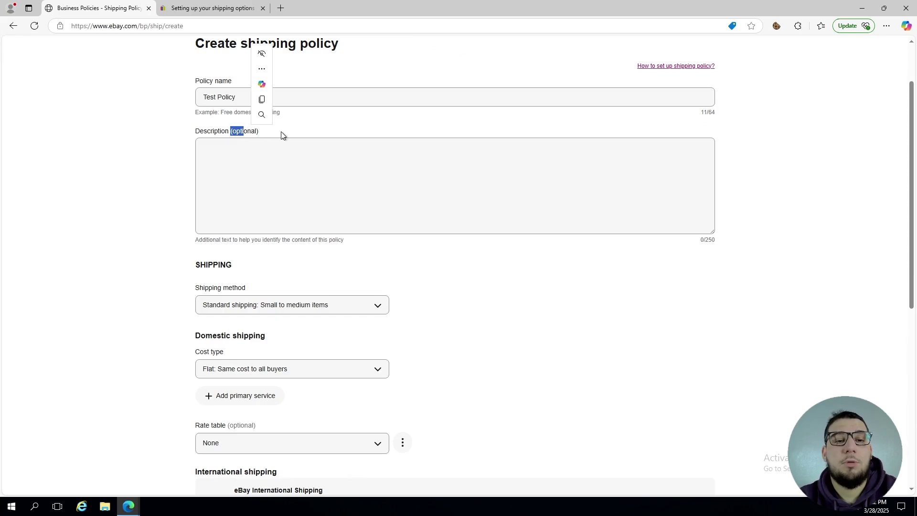
click(302, 129)
scroll(301, 129, down, 1)
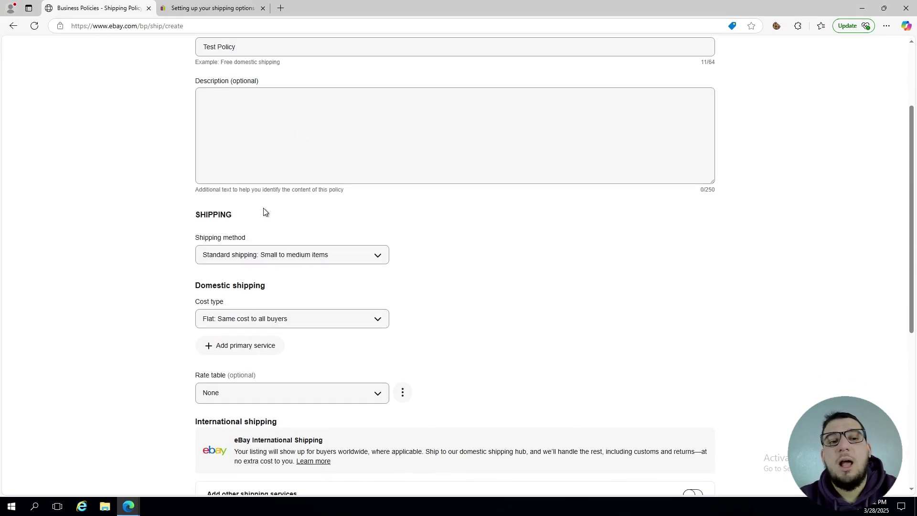
double_click(248, 210)
click(362, 210)
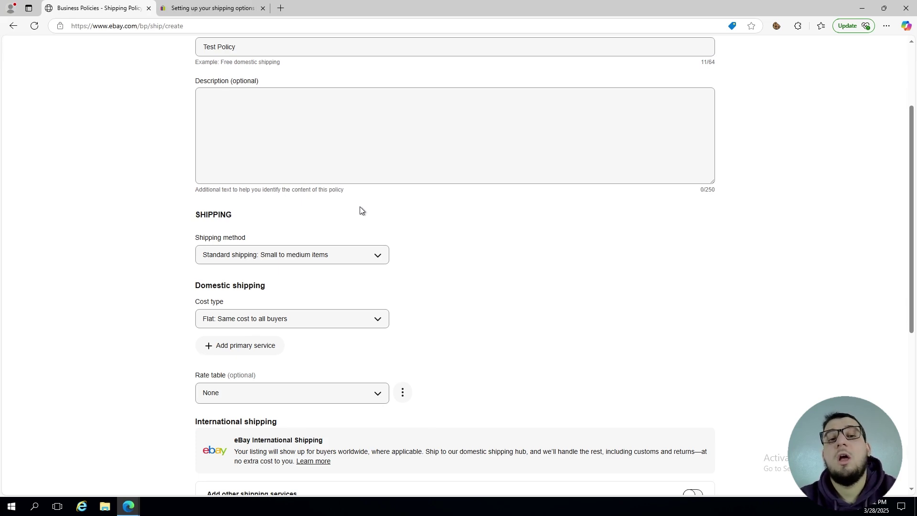
scroll(360, 208, down, 2)
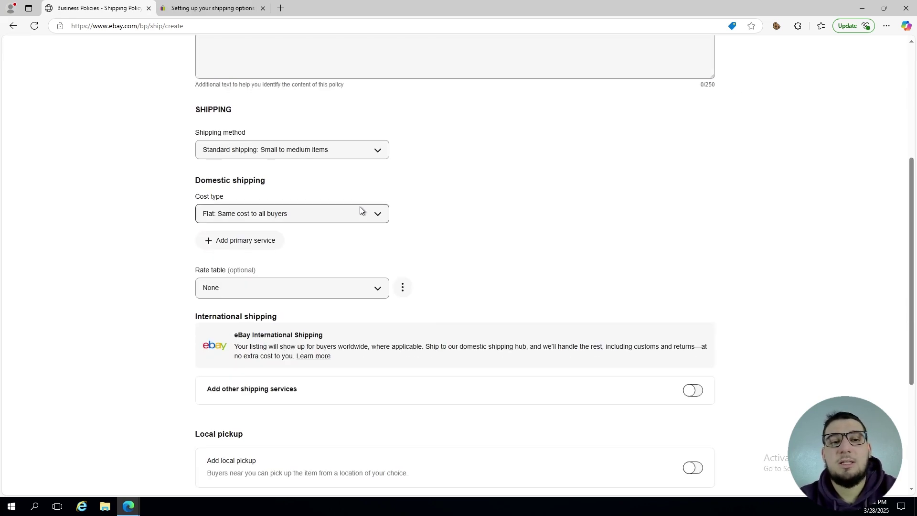
scroll(383, 173, up, 2)
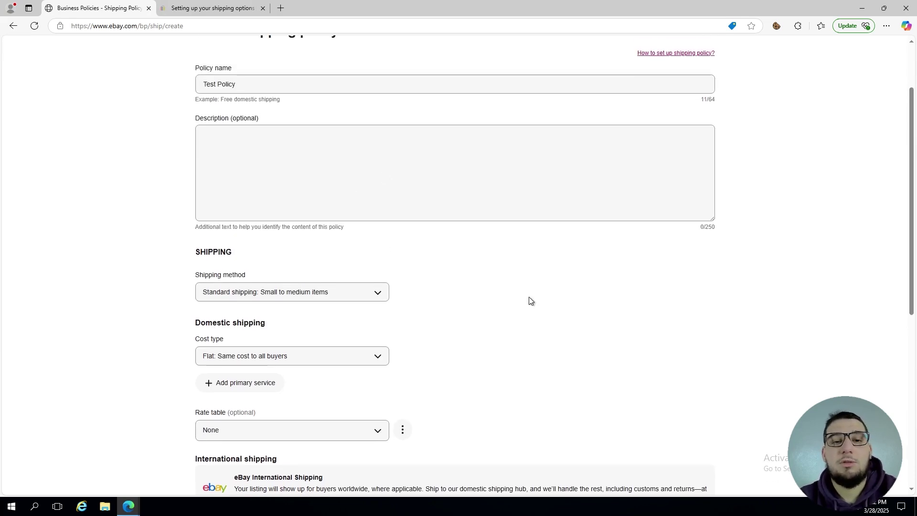
scroll(530, 301, down, 3)
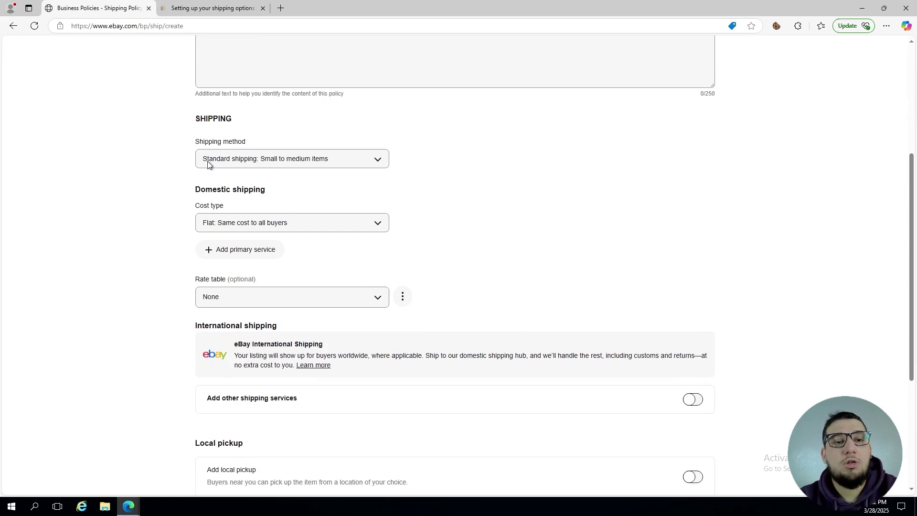
- Check the available shipping methods and domestic cost types, keeping "Standard shipping: Small to medium items" and "Flat: Same cost to all buyers"
click(239, 160)
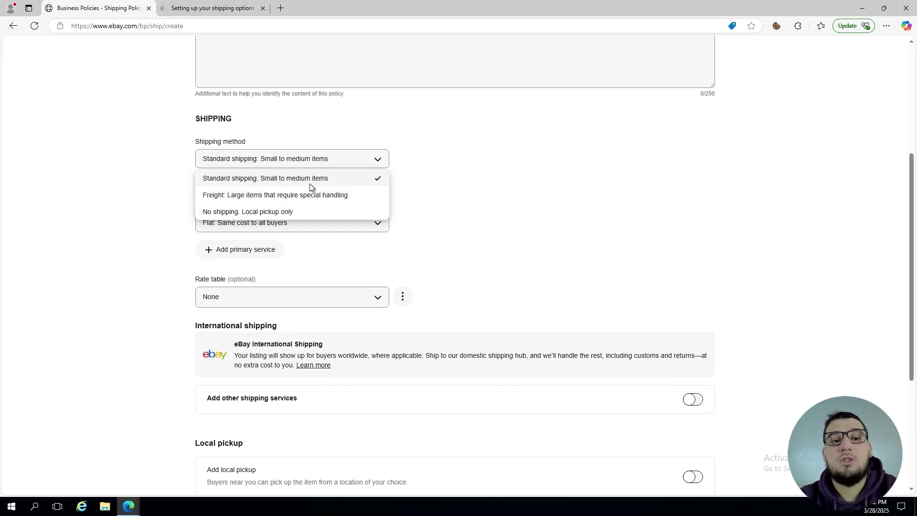
click(475, 235)
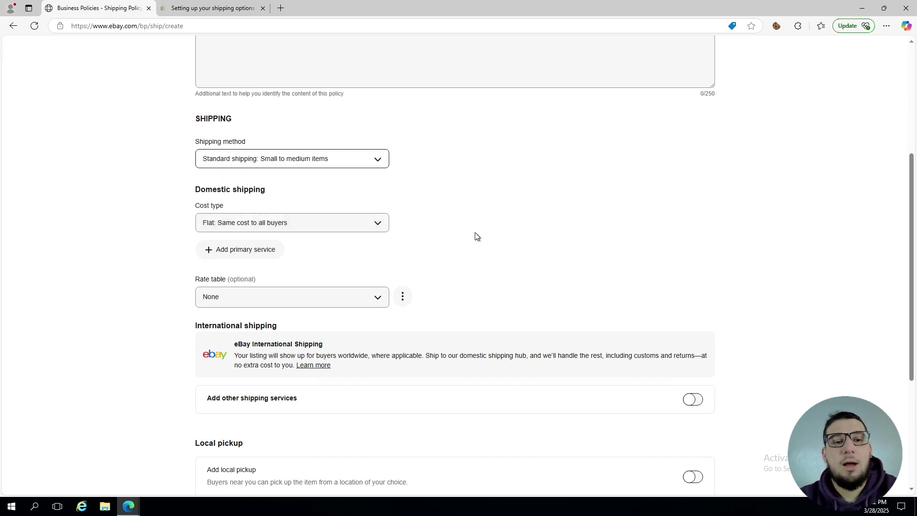
scroll(475, 236, down, 1)
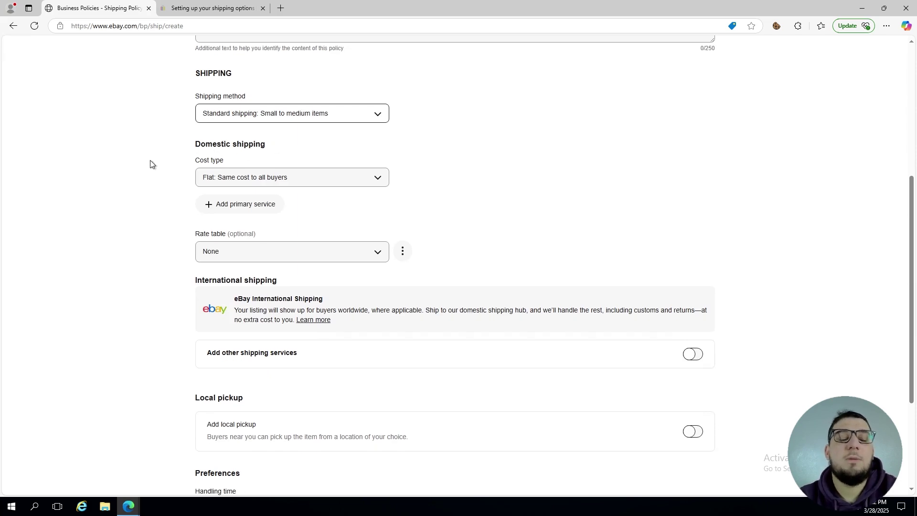
click(199, 170)
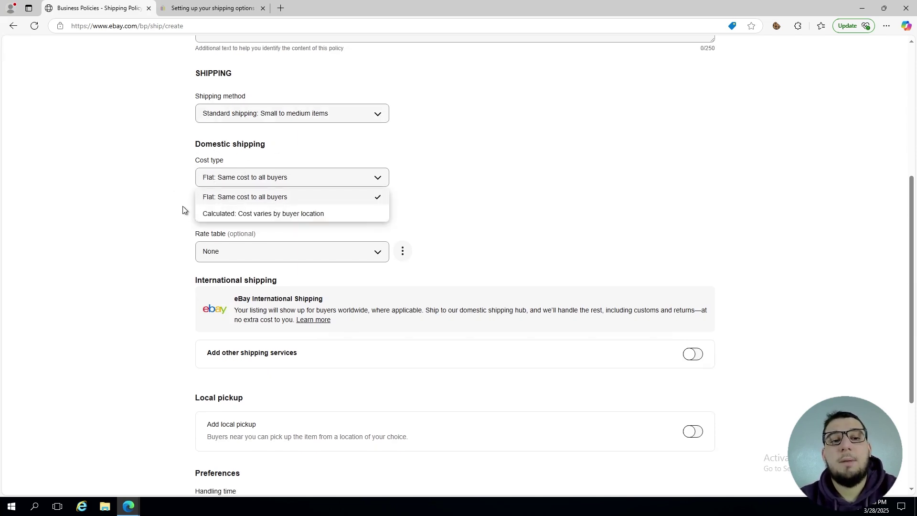
click(419, 244)
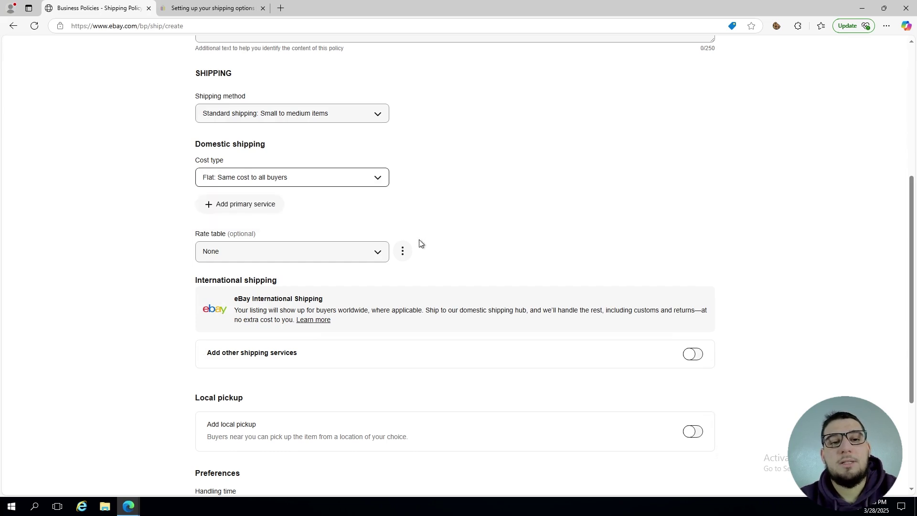
- Open the primary service choices for domestic shipping and examine the economy services with their delivery times
click(260, 203)
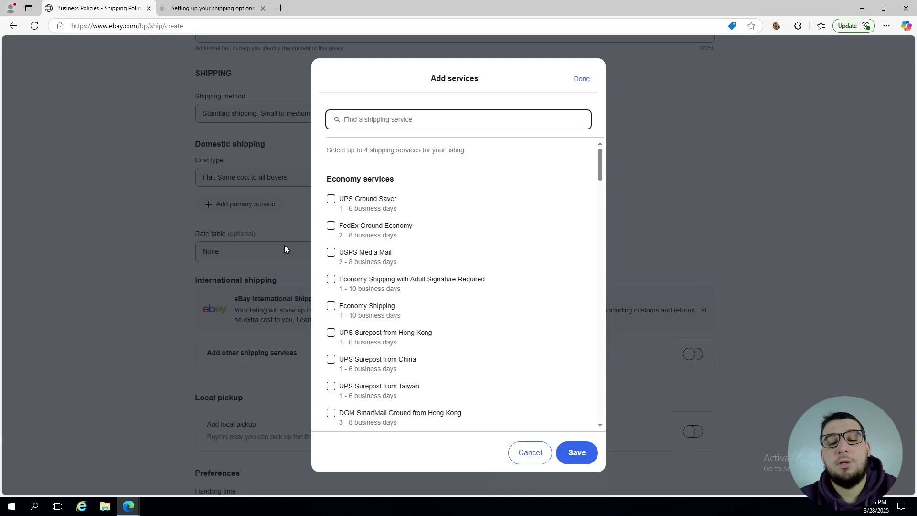
scroll(420, 253, down, 10)
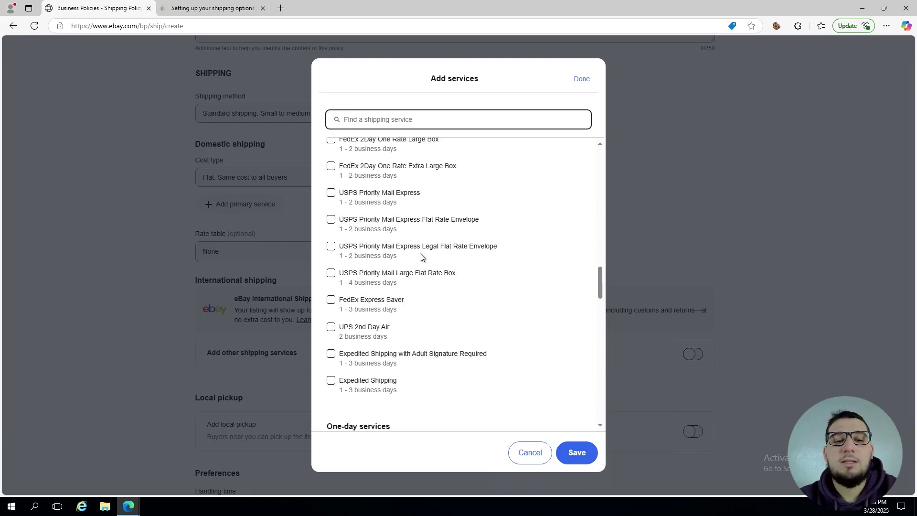
scroll(420, 253, down, 8)
scroll(420, 253, up, 20)
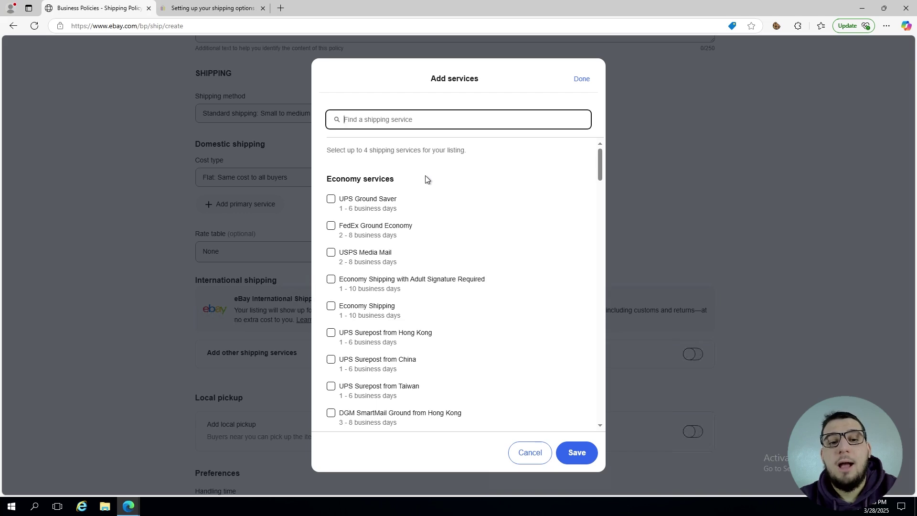
scroll(427, 180, down, 3)
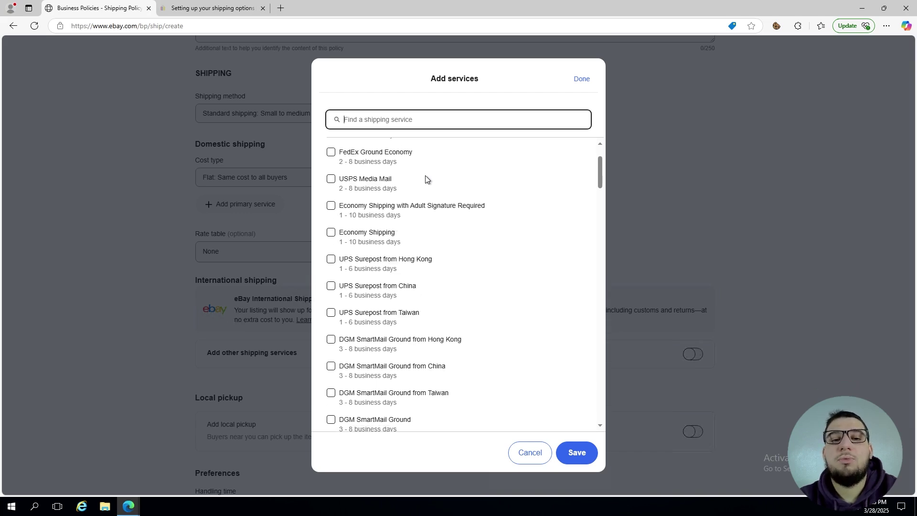
scroll(427, 179, down, 1)
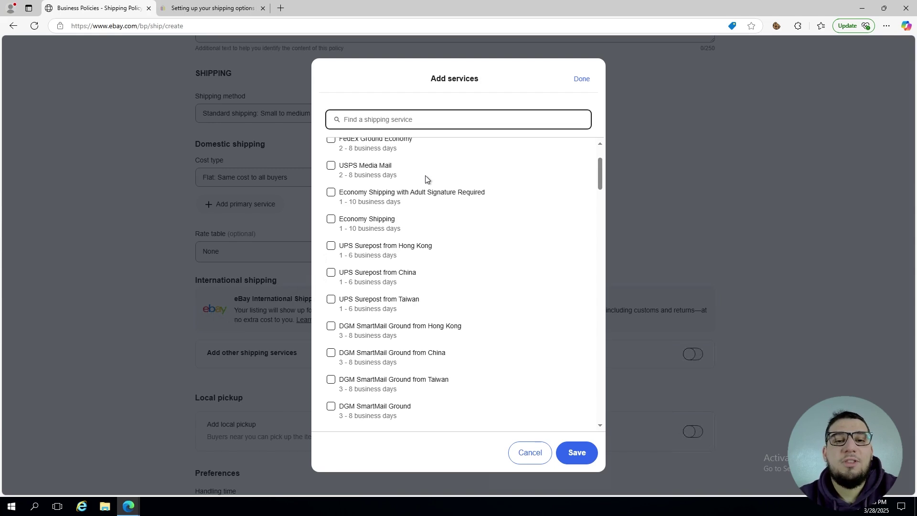
scroll(385, 258, down, 1)
scroll(384, 260, up, 1)
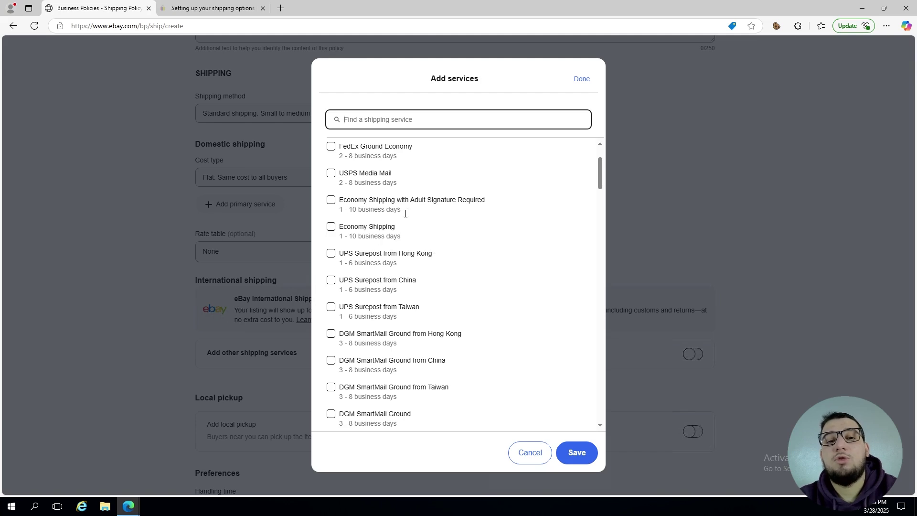
scroll(405, 213, up, 1)
scroll(405, 213, up, 1)
scroll(405, 213, down, 5)
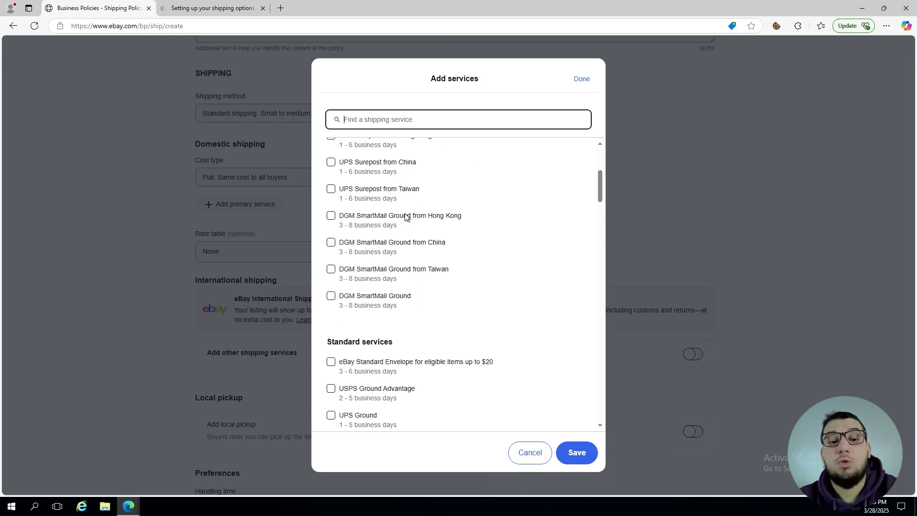
- Examine the standard, expedited, one-day and outside-the-country services offered for domestic shipping
scroll(406, 215, down, 2)
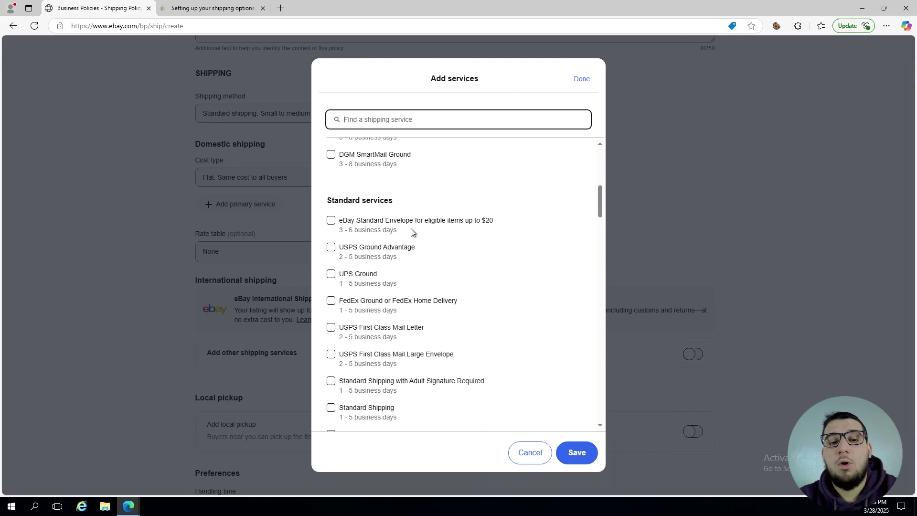
scroll(479, 285, down, 3)
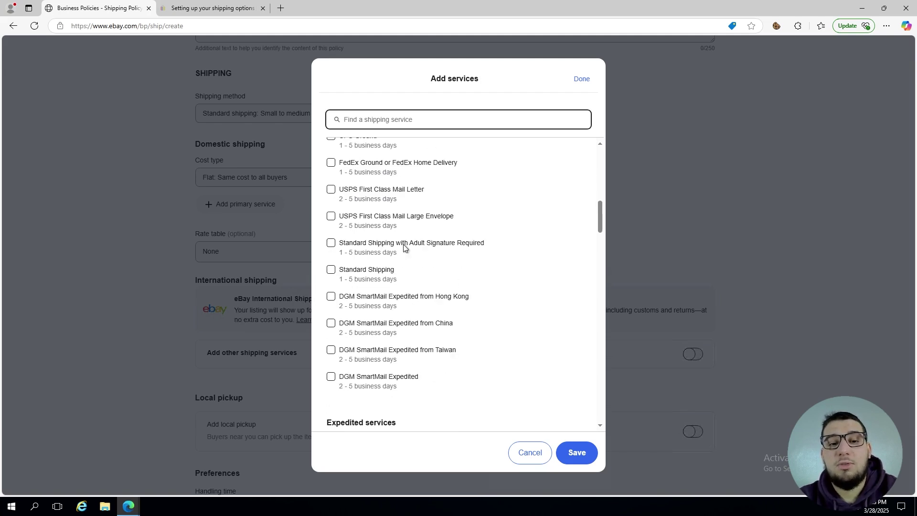
scroll(383, 368, down, 15)
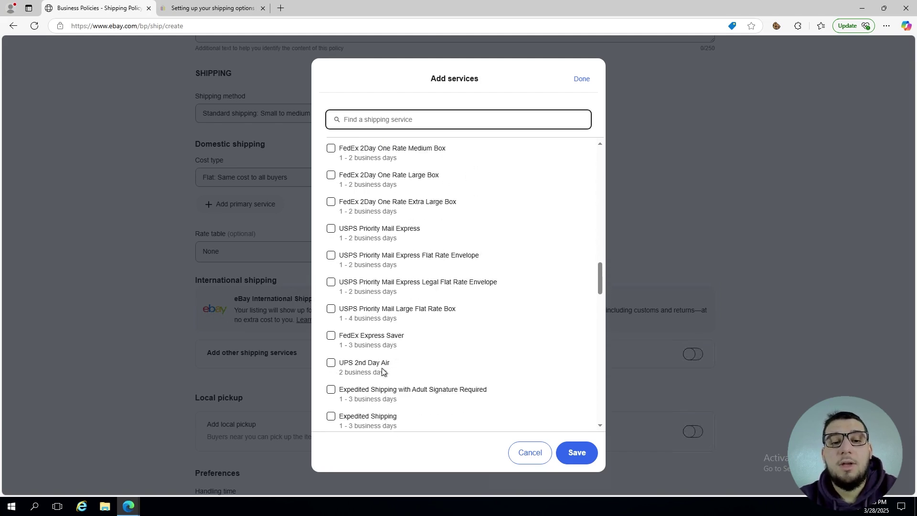
scroll(382, 369, down, 4)
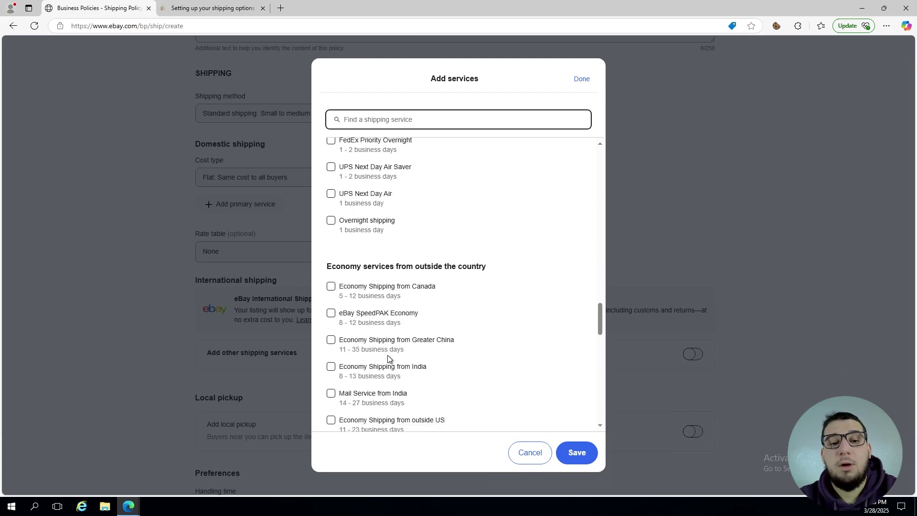
scroll(388, 358, down, 1)
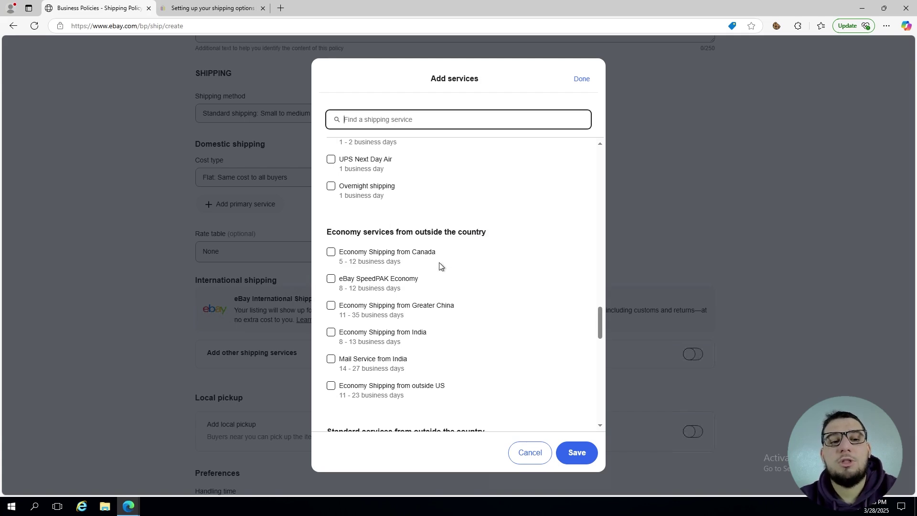
scroll(440, 266, down, 2)
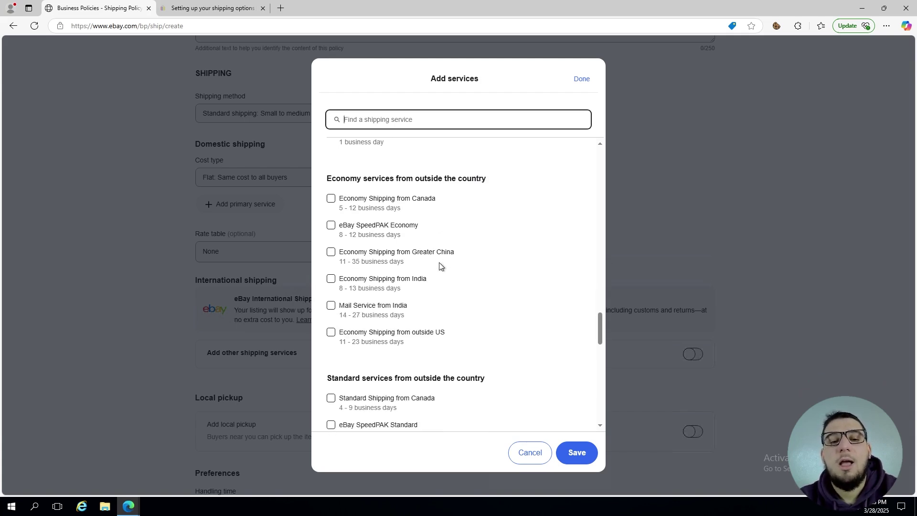
scroll(440, 266, down, 5)
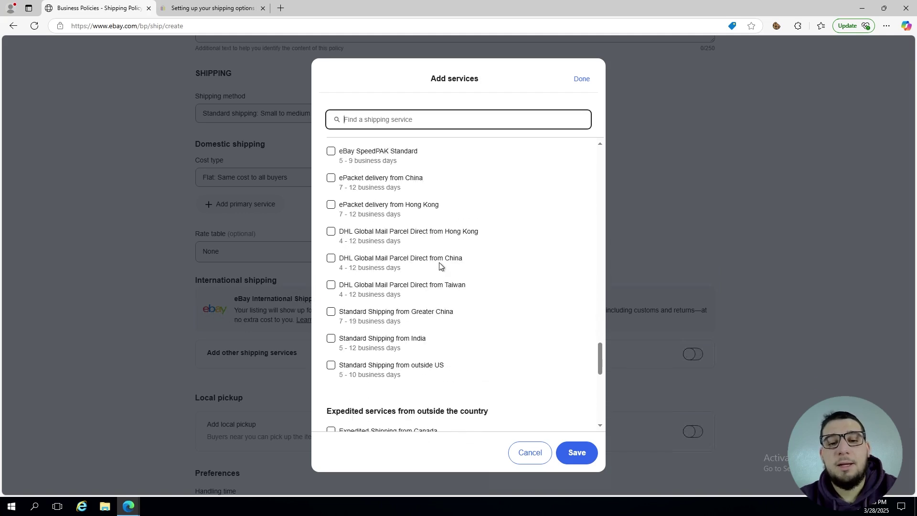
scroll(440, 267, down, 3)
scroll(440, 265, up, 10)
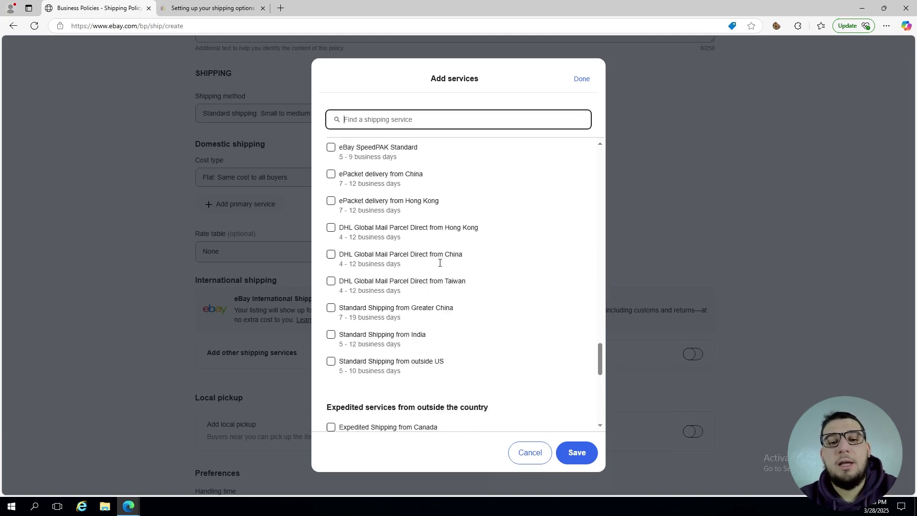
scroll(440, 263, up, 12)
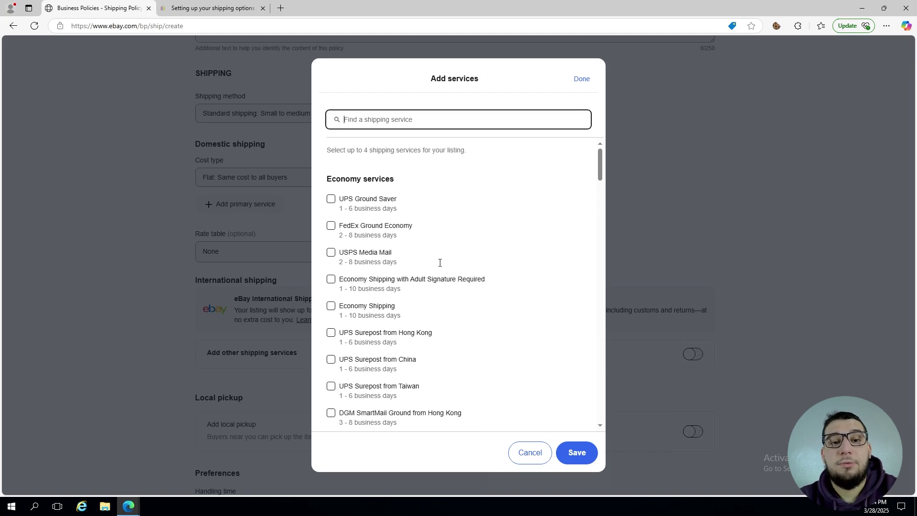
- Add Economy Shipping (1 - 10 business days) as the only primary domestic service and save the selection
scroll(412, 305, down, 1)
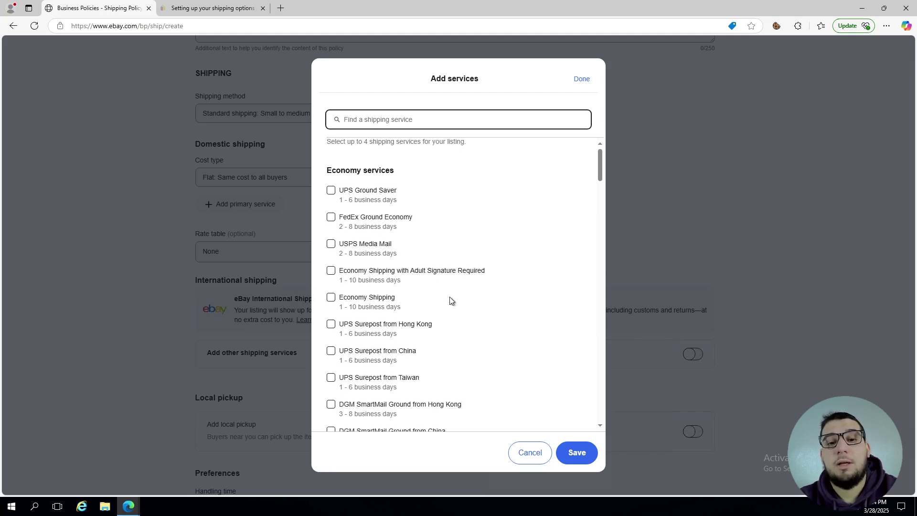
click(330, 272)
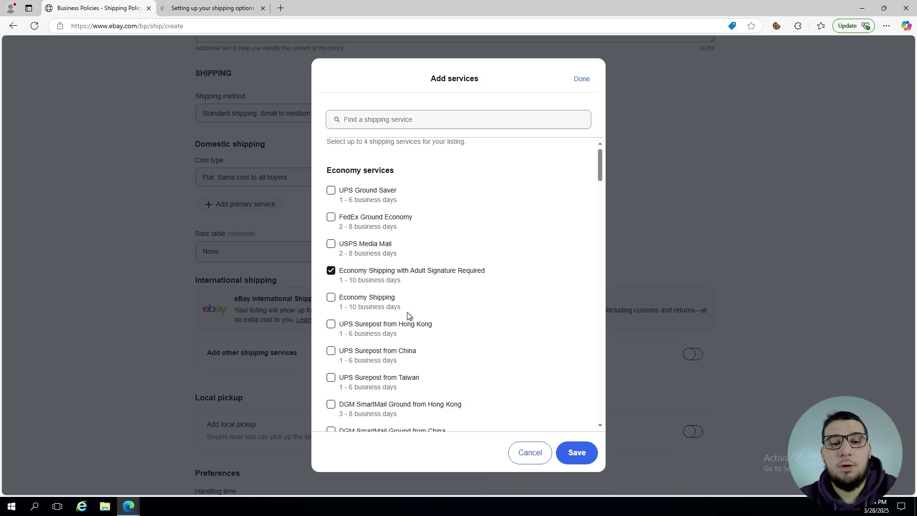
click(331, 298)
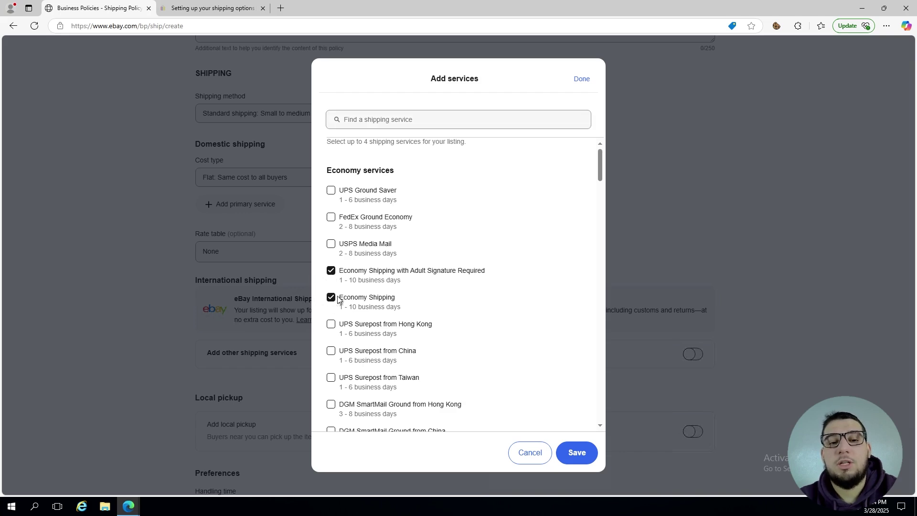
click(344, 272)
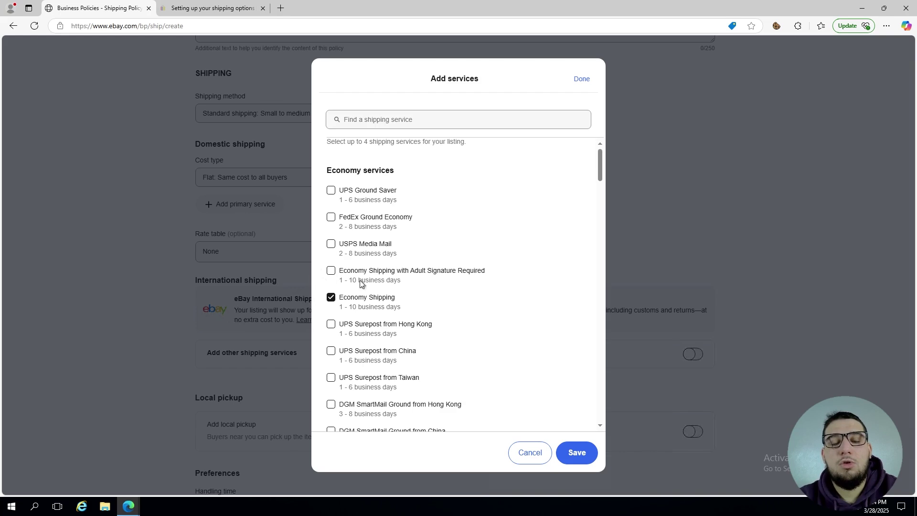
scroll(375, 241, up, 1)
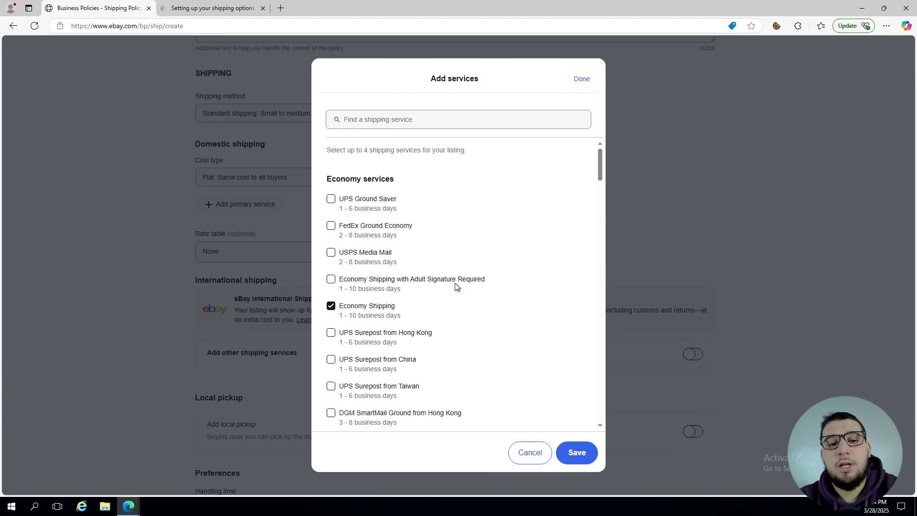
click(573, 453)
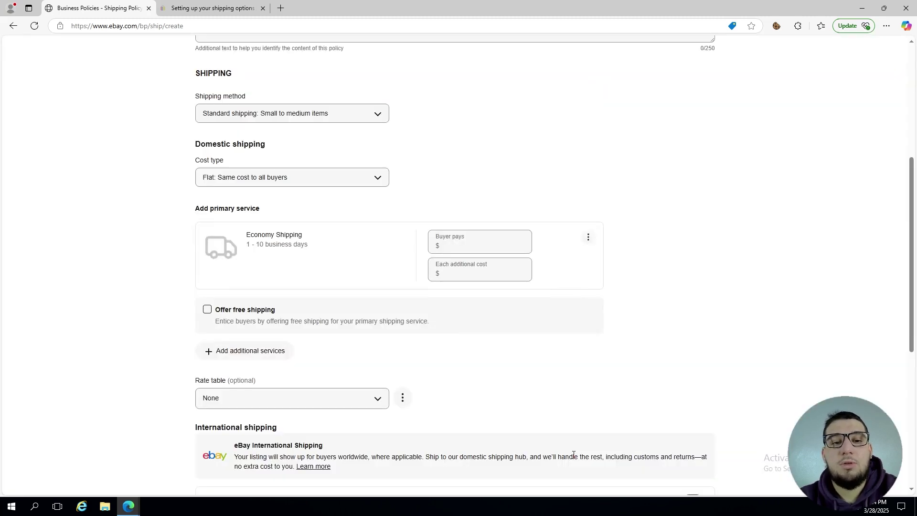
- Set Economy Shipping's buyer cost and each additional cost to $0.00, and enable the free shipping offer
click(466, 251)
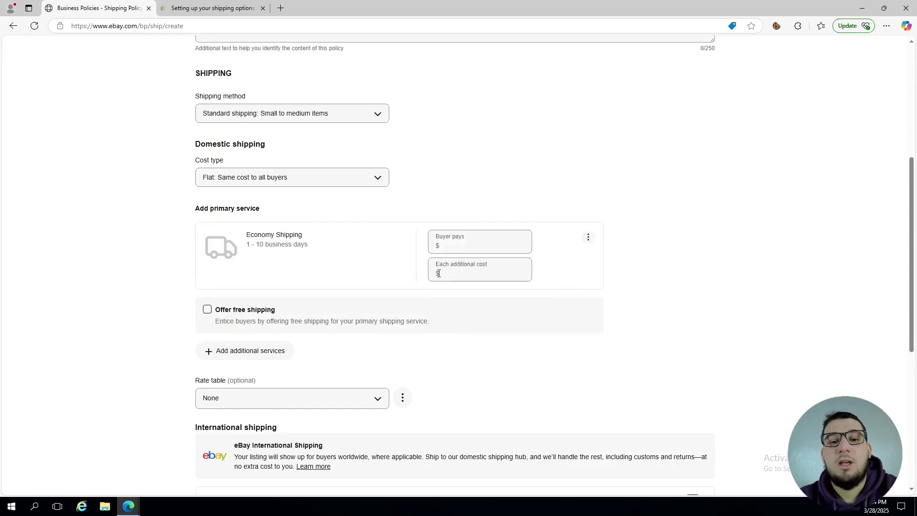
click(453, 245)
click(423, 251)
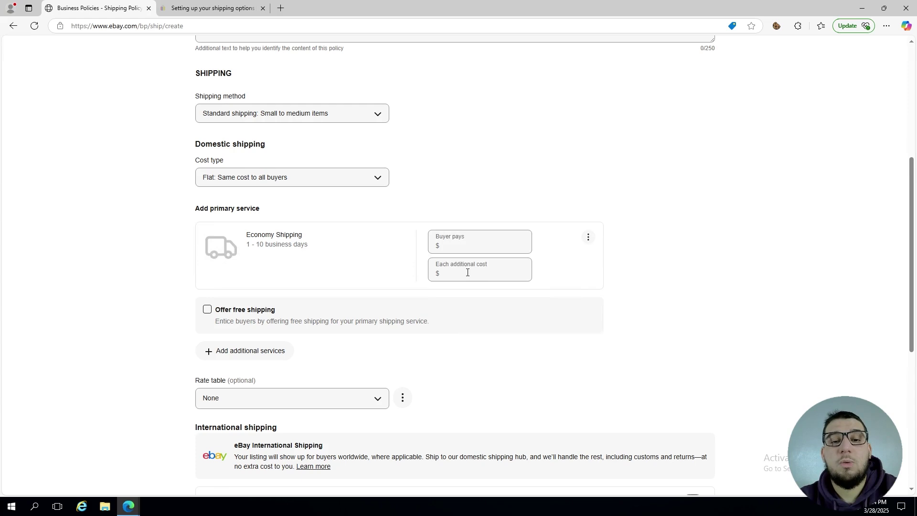
click(466, 247)
text(0.00)
click(456, 274)
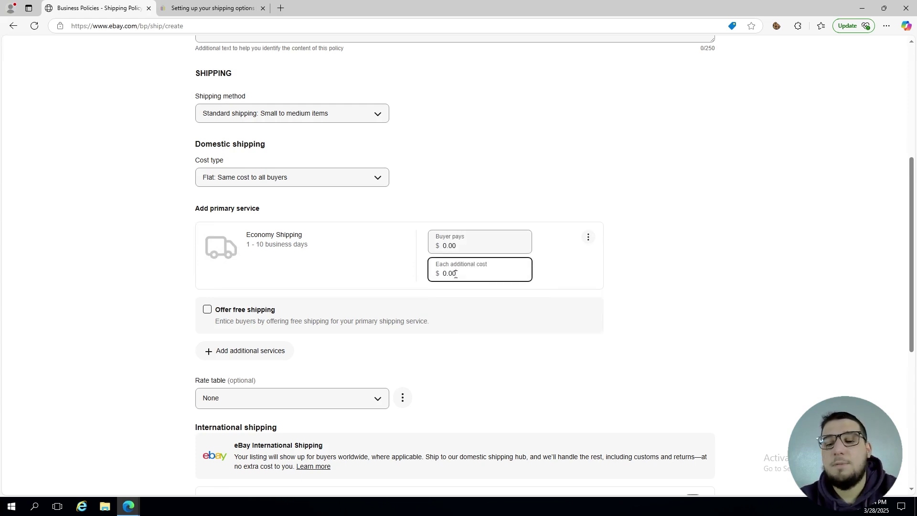
click(386, 283)
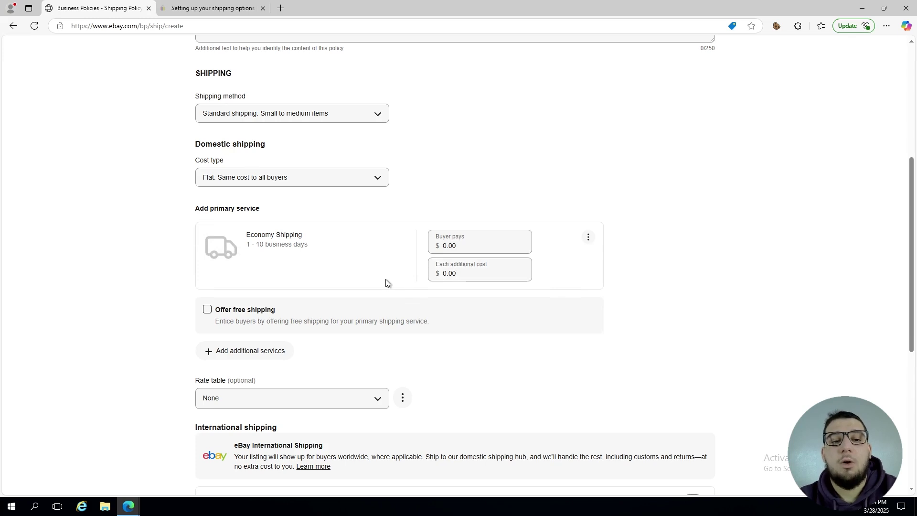
click(212, 313)
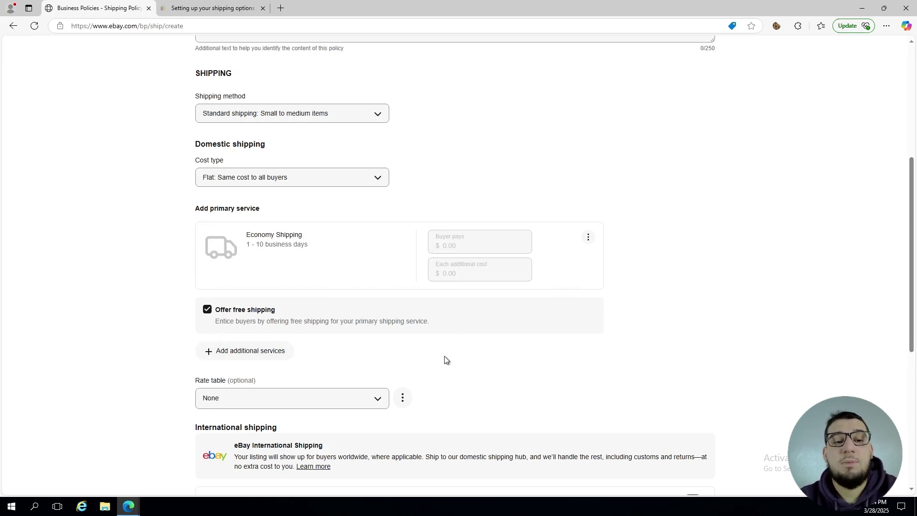
- Set the policy's handling time to 4 business days in the shipping preferences
scroll(444, 360, down, 4)
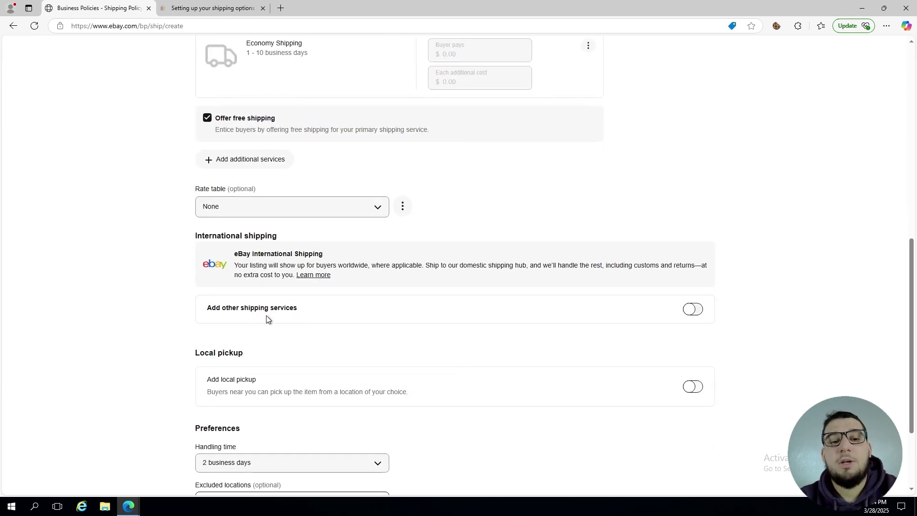
scroll(354, 333, down, 3)
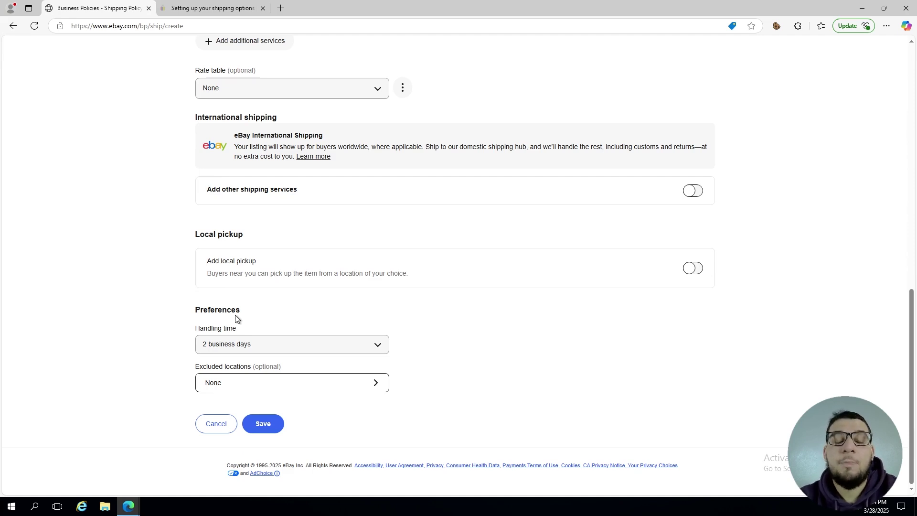
click(215, 350)
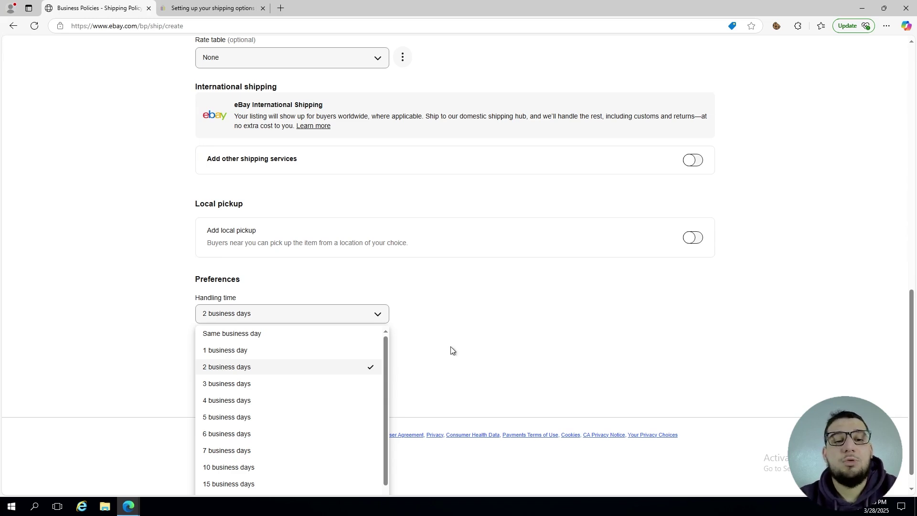
click(262, 403)
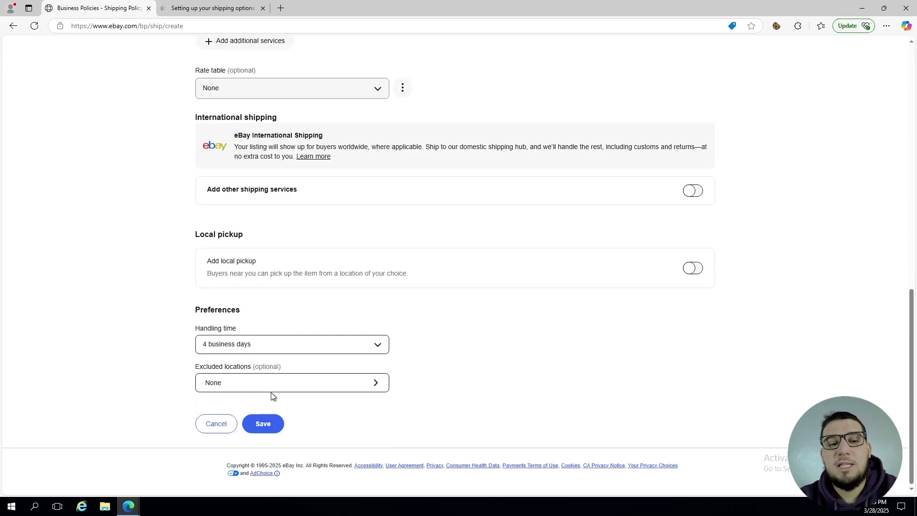
- Review the alternative handling times and the policy's other shipping settings, keeping 4 business days
click(372, 346)
click(467, 340)
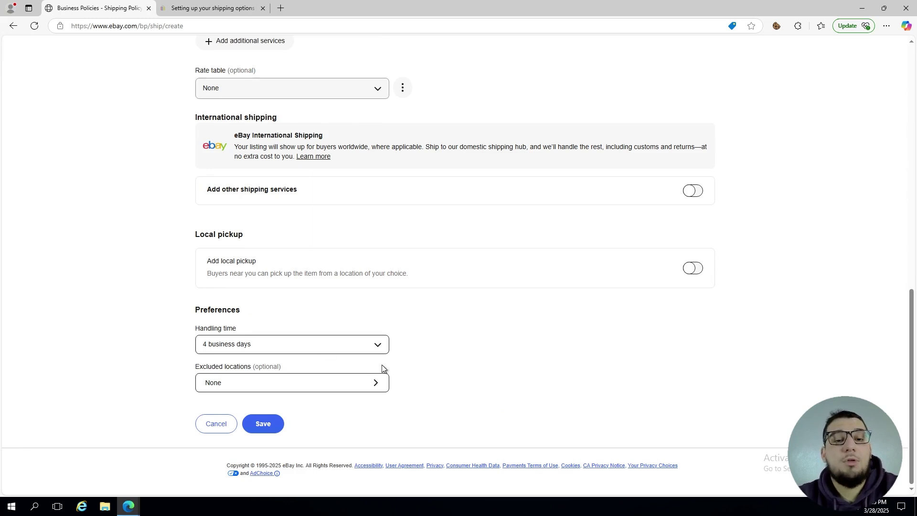
scroll(516, 297, up, 4)
scroll(515, 298, down, 4)
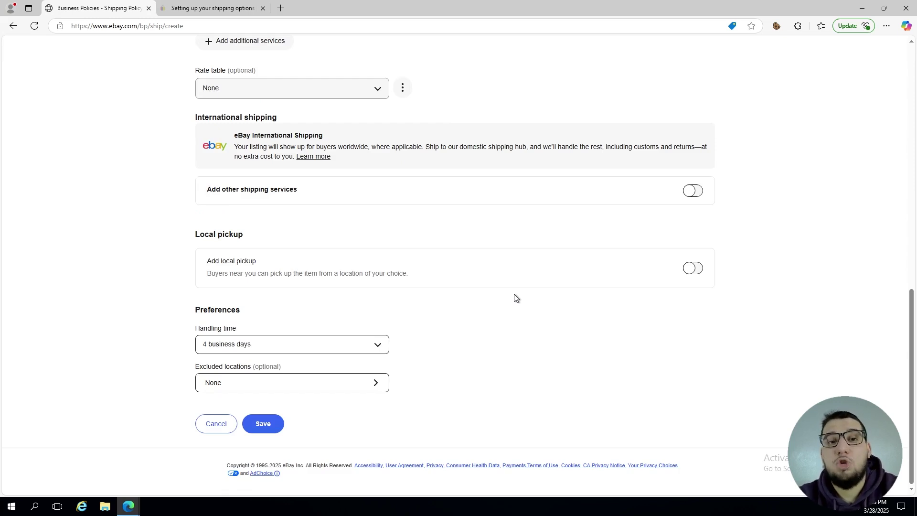
click(257, 342)
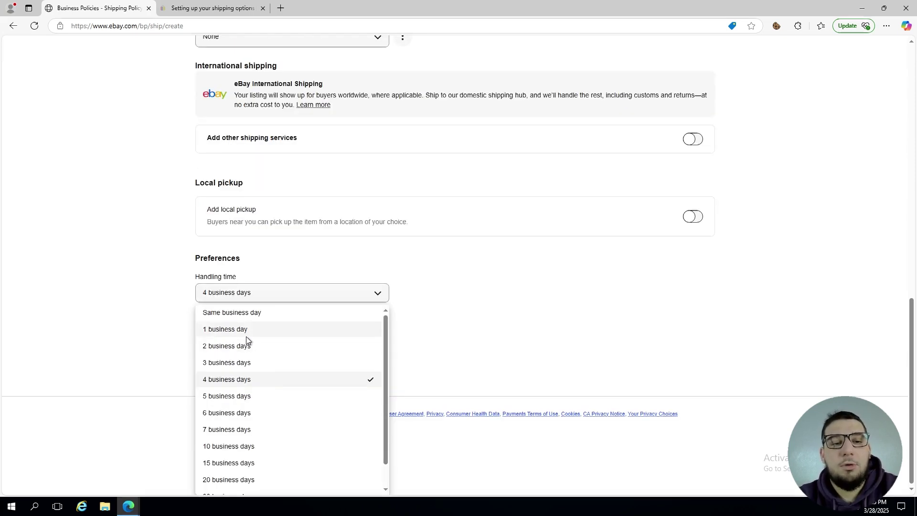
click(451, 333)
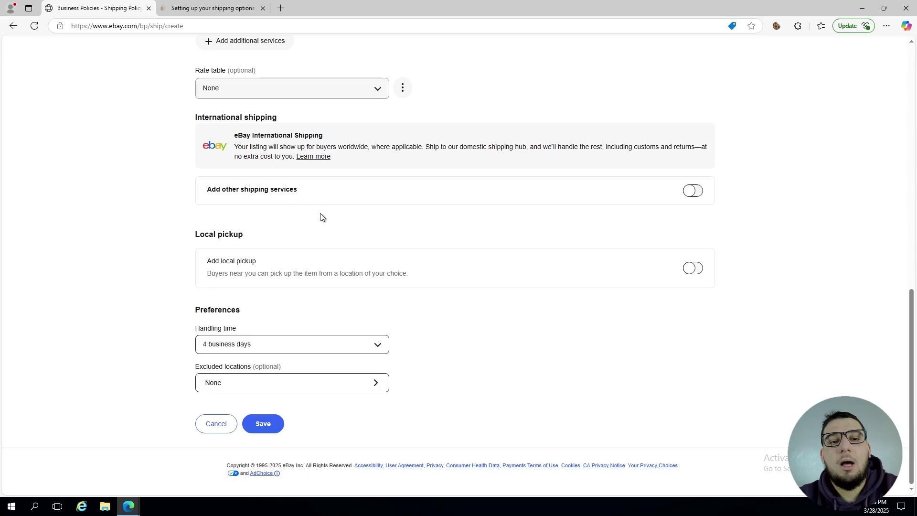
- Enable other shipping services for the policy's international shipping
scroll(319, 216, up, 2)
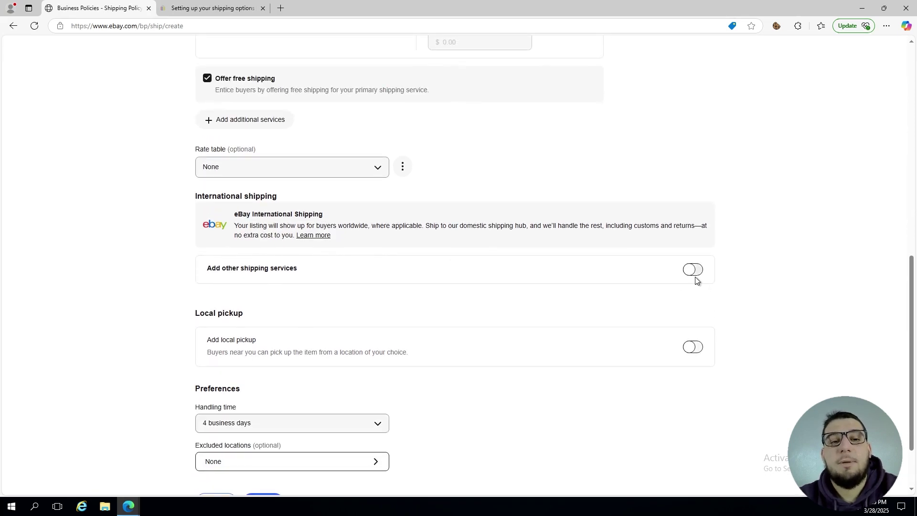
click(695, 276)
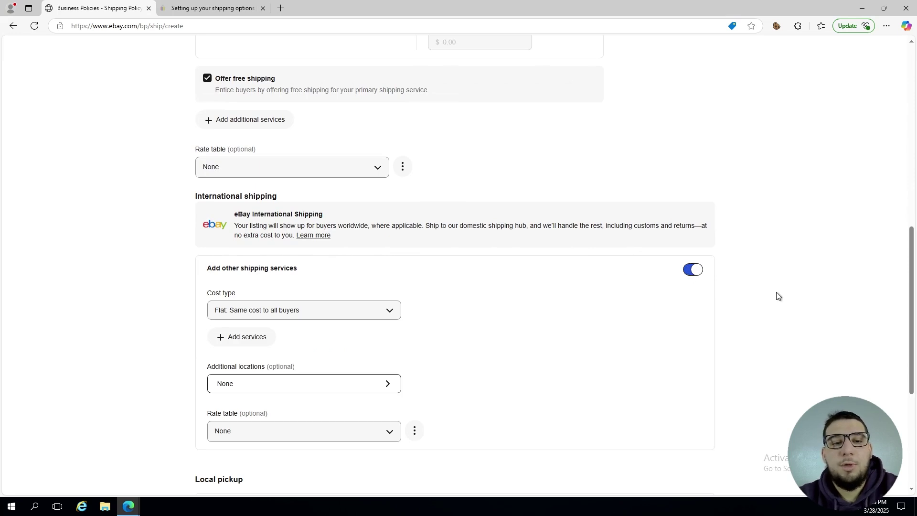
scroll(260, 338, down, 3)
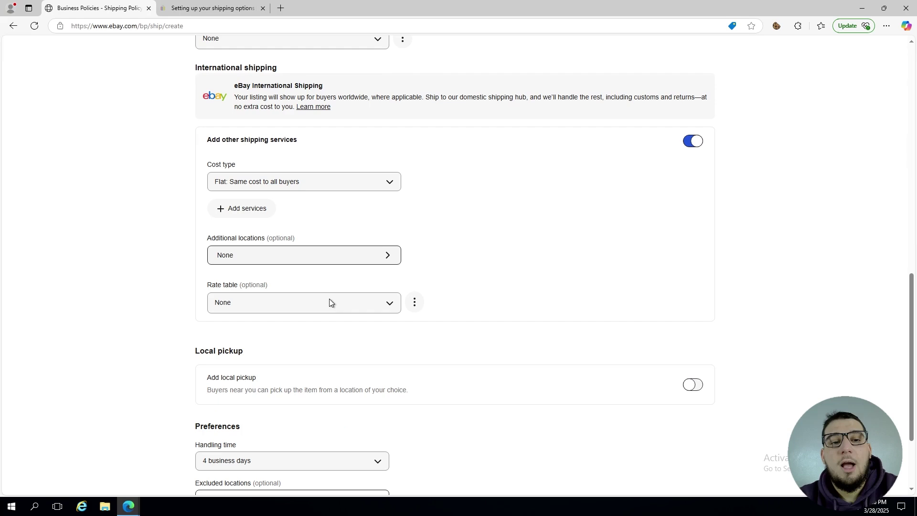
- Set the additional international locations to the destinations Europe (including UK), Canada, Germany, Japan and France
click(239, 258)
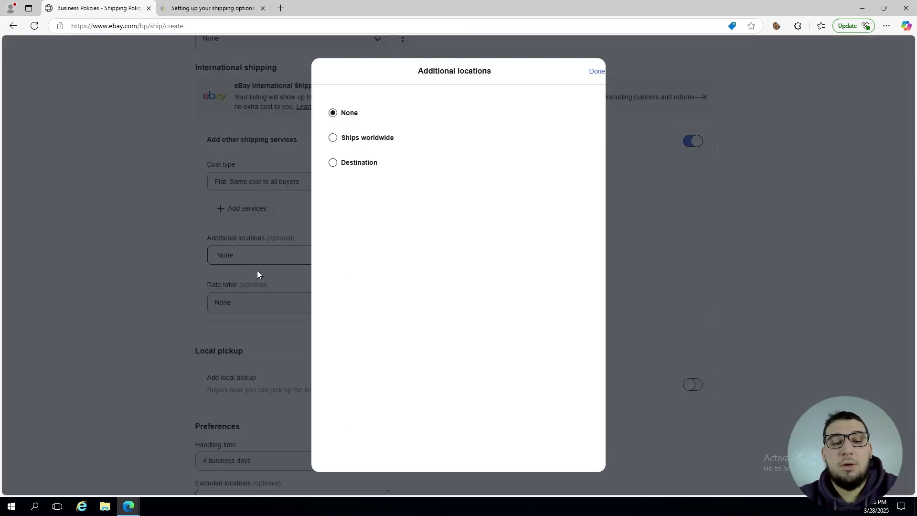
click(369, 163)
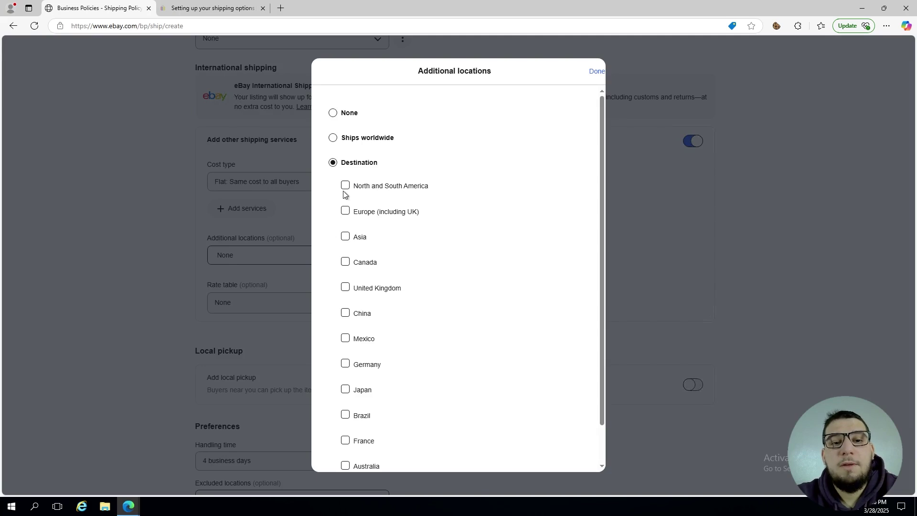
scroll(345, 192, down, 1)
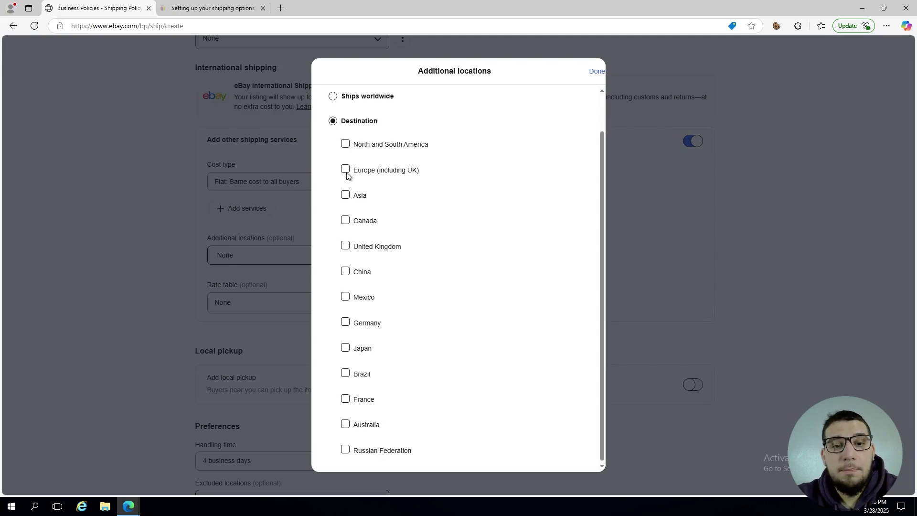
click(345, 170)
click(344, 221)
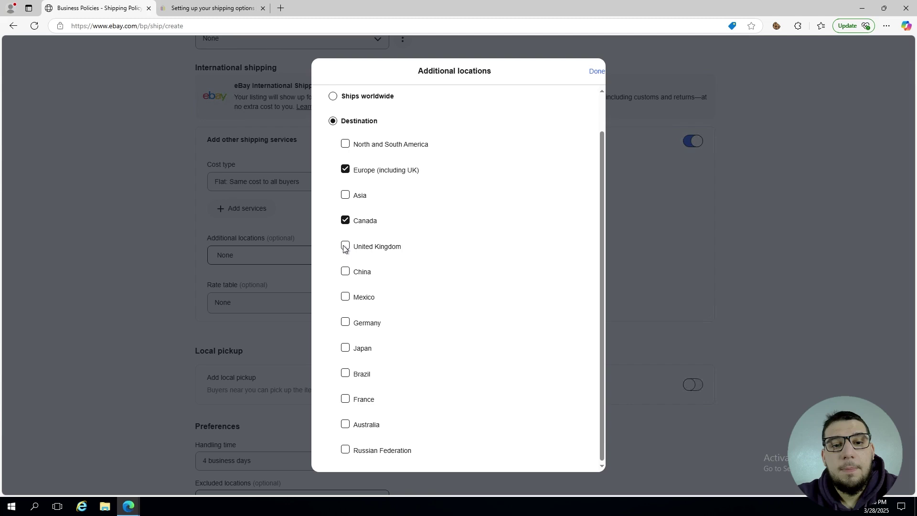
click(345, 247)
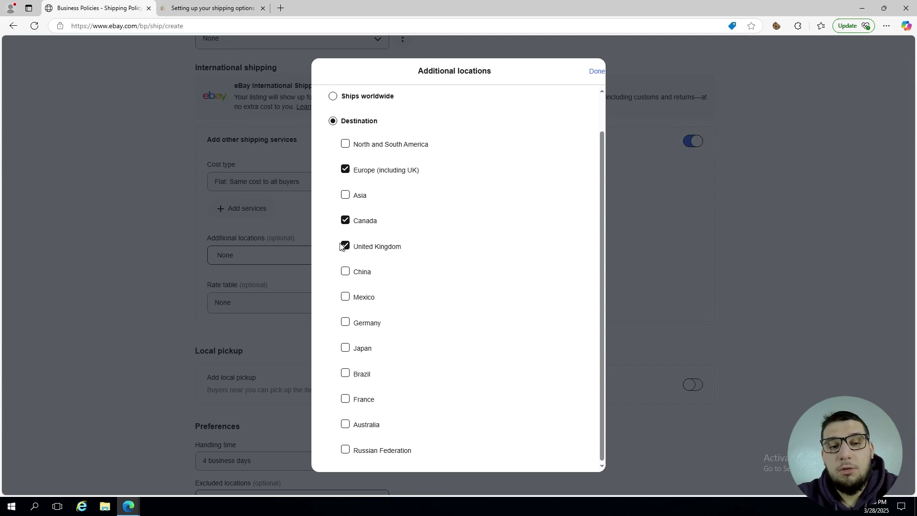
click(345, 323)
click(346, 348)
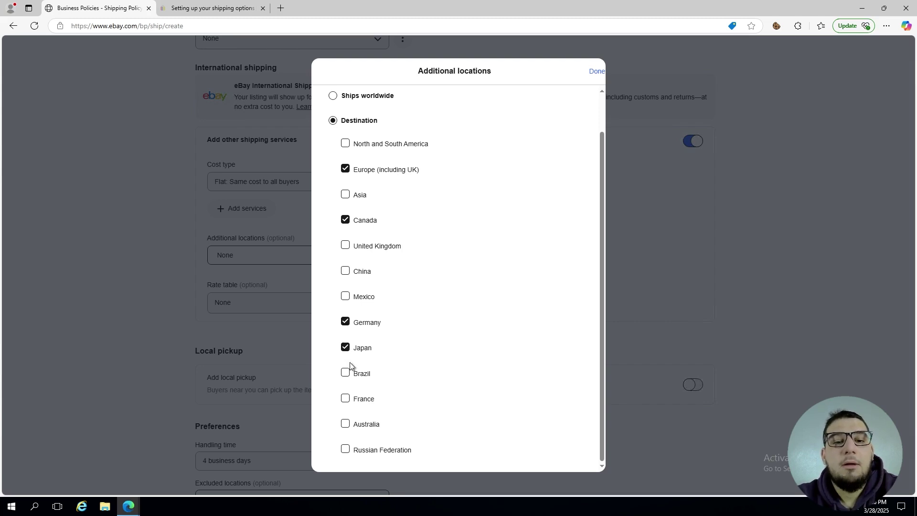
click(346, 399)
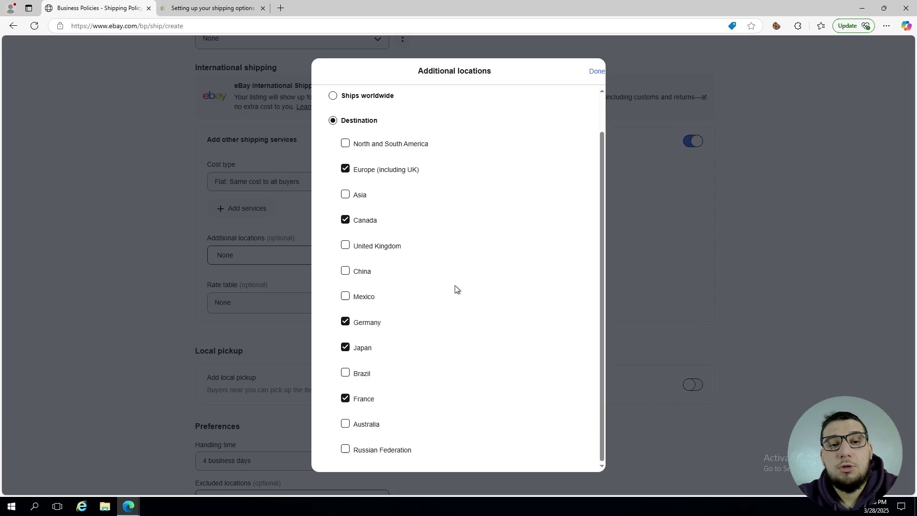
scroll(455, 285, up, 2)
scroll(413, 433, down, 1)
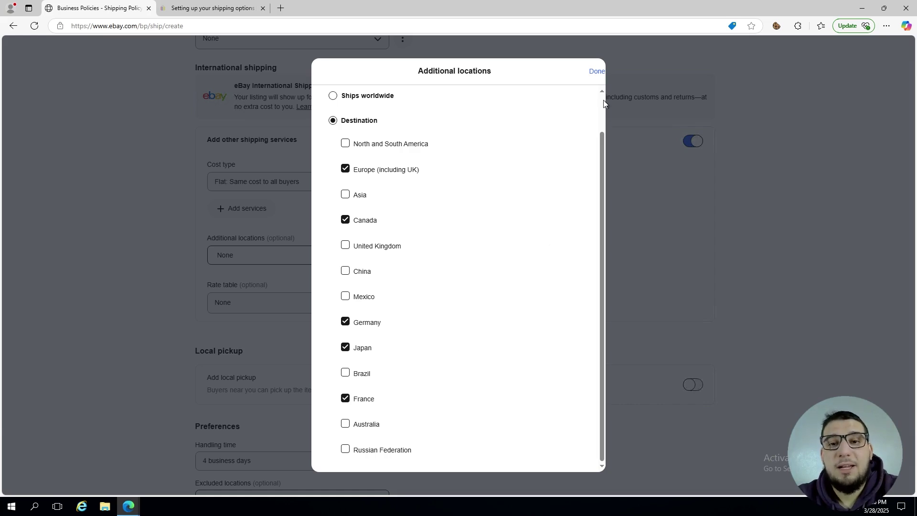
click(596, 73)
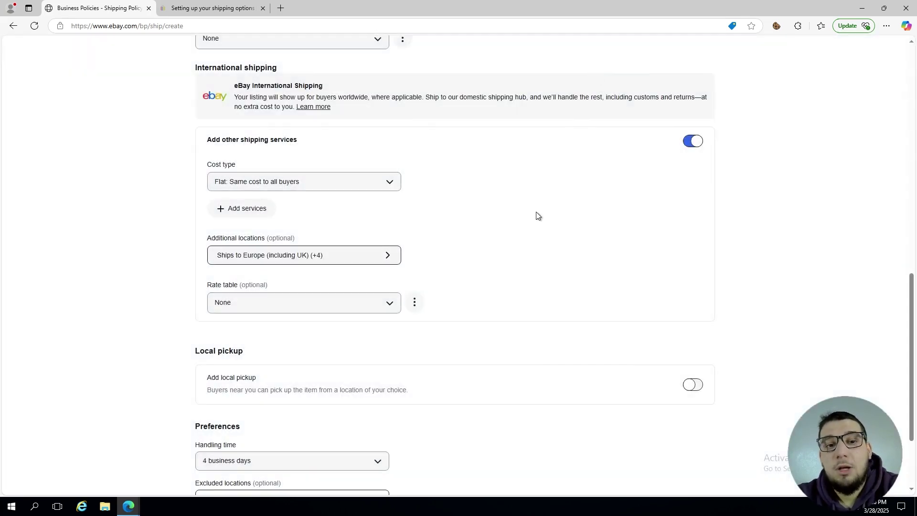
- Add Economy Shipping from Greater China to worldwide (11 - 35 business days) as the international service, keeping the rate table at None
click(377, 311)
click(346, 341)
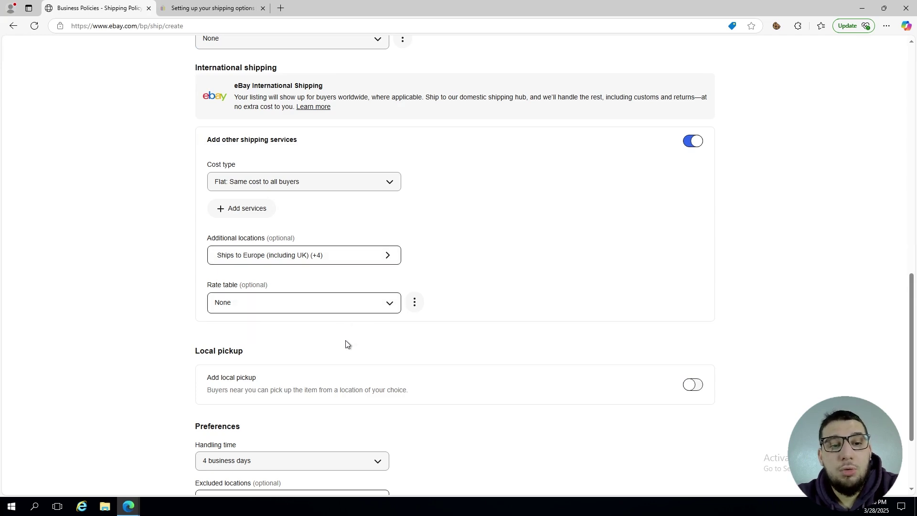
click(242, 219)
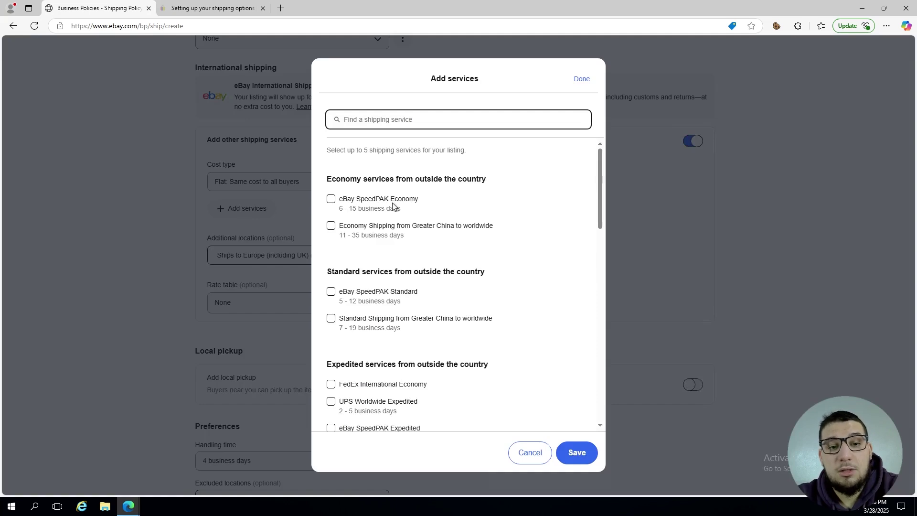
click(334, 232)
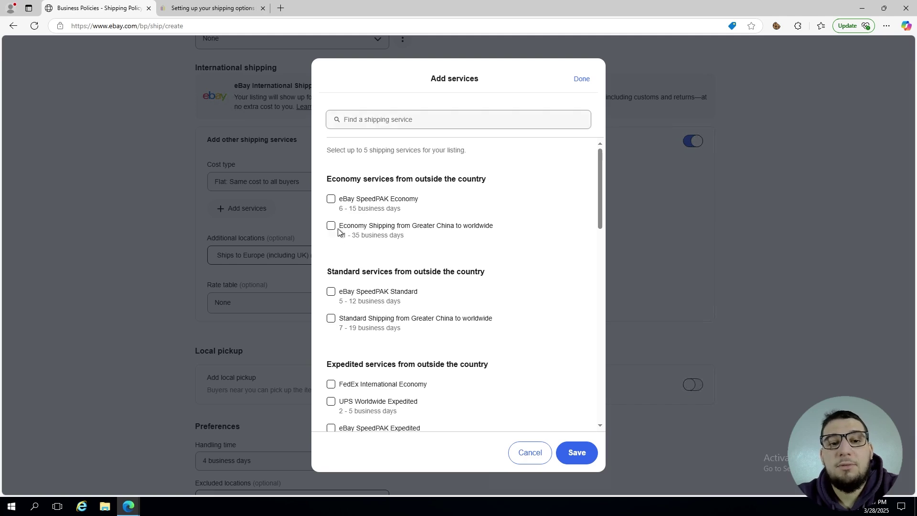
click(331, 226)
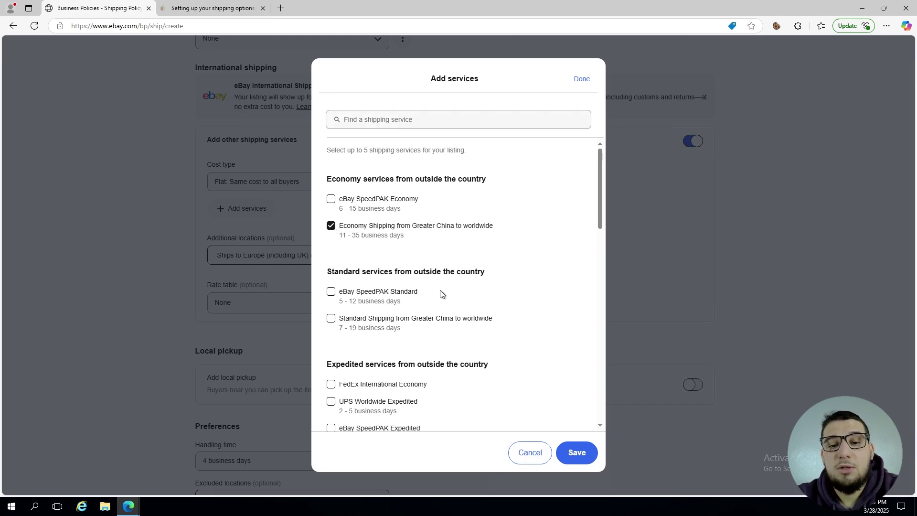
click(578, 453)
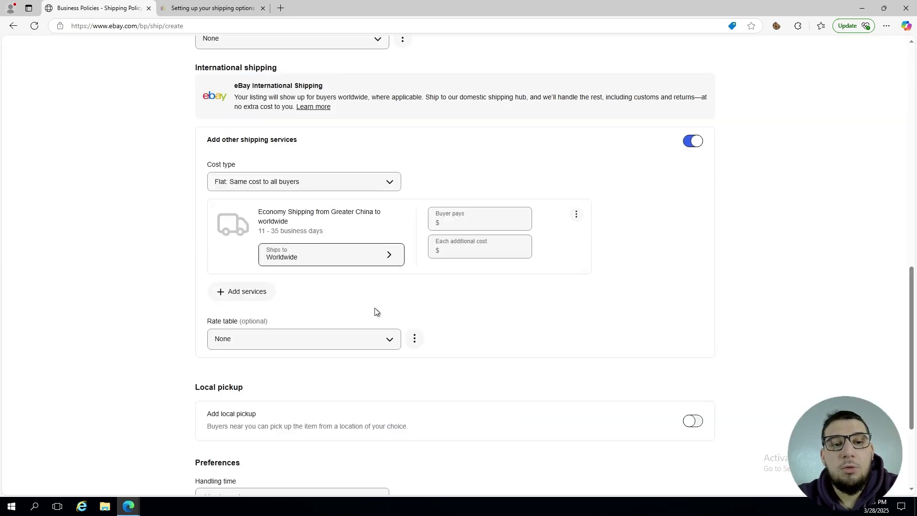
- Set the international service's buyer cost and each additional cost to $2.97
click(479, 223)
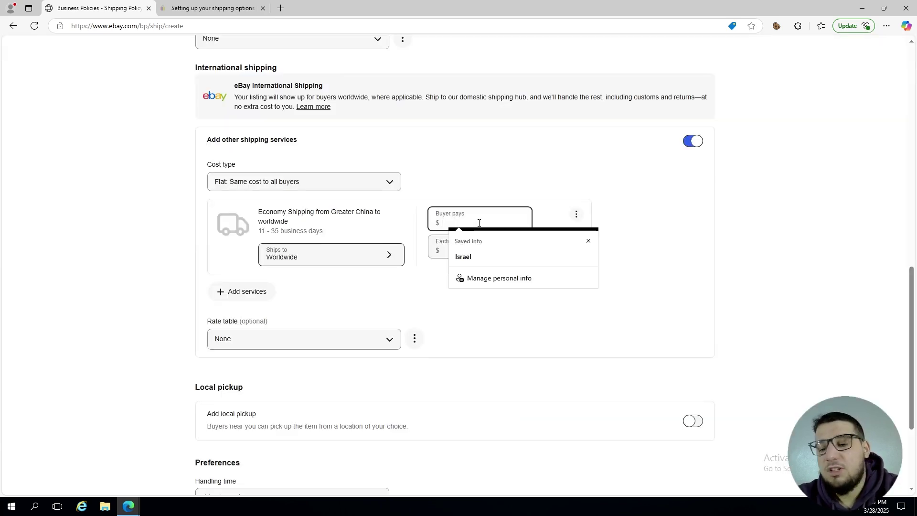
text(2.97)
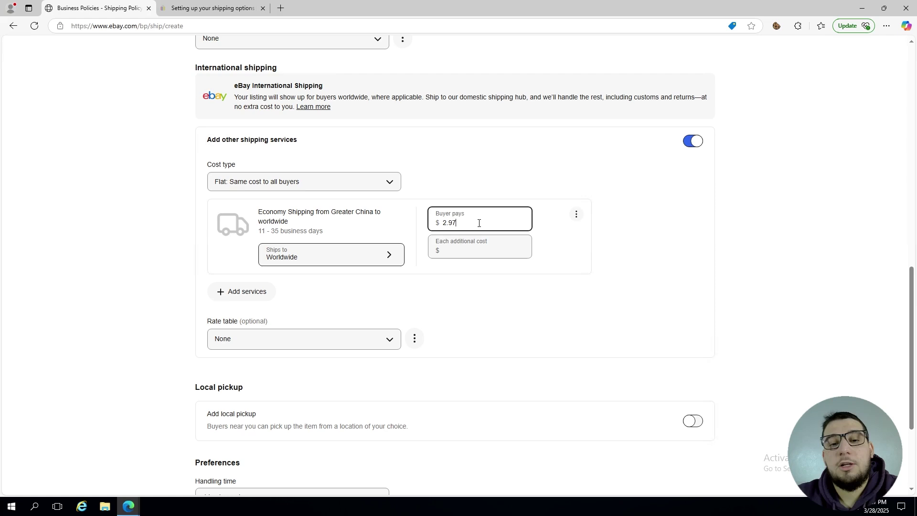
click(463, 244)
text(2)
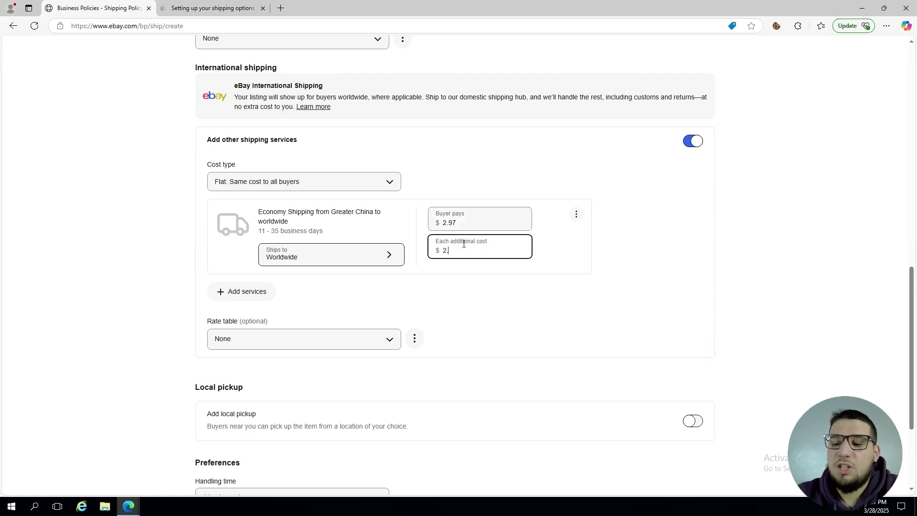
text(.97)
click(471, 285)
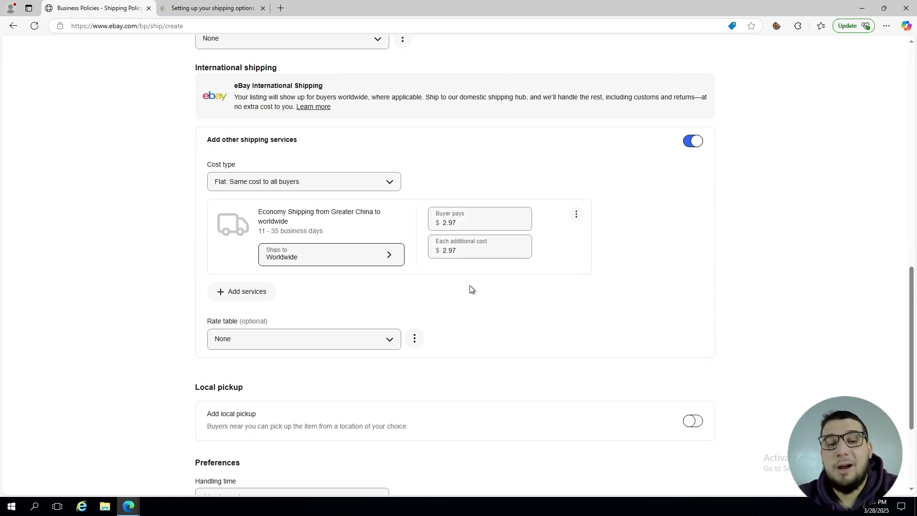
scroll(471, 288, down, 1)
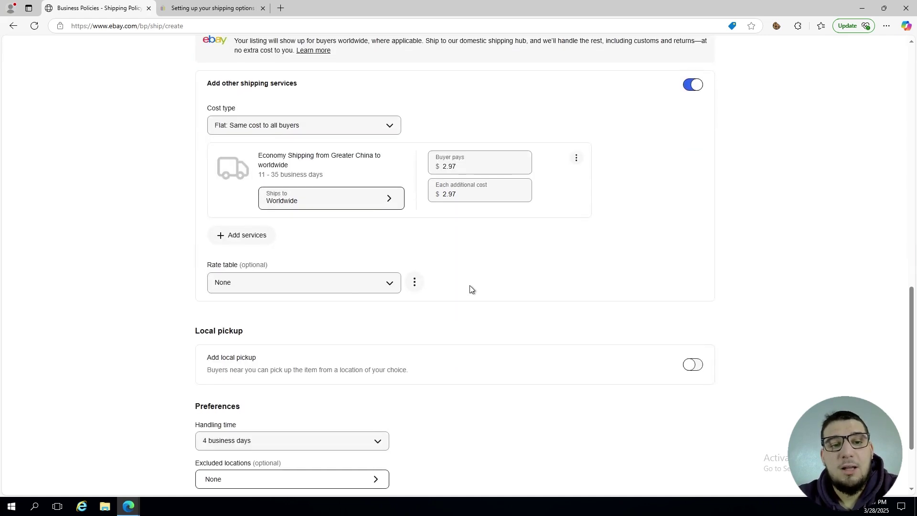
scroll(471, 232, up, 1)
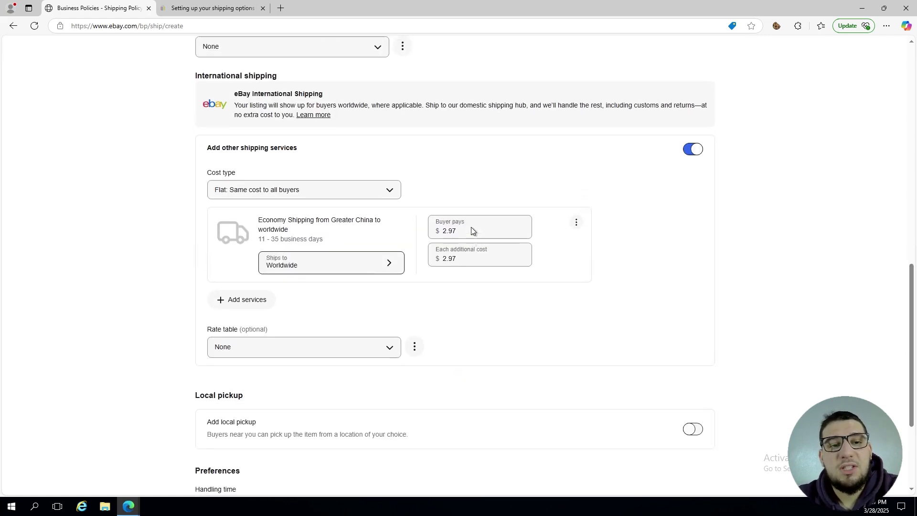
click(240, 313)
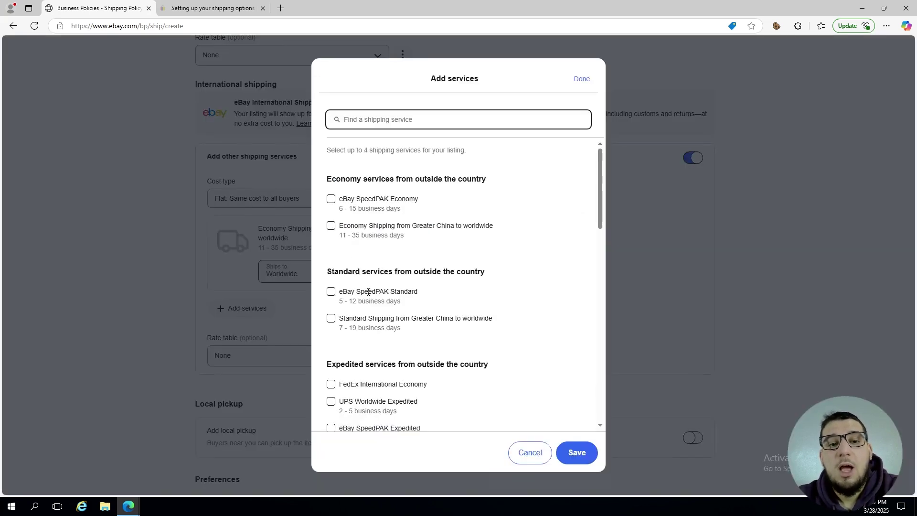
click(331, 227)
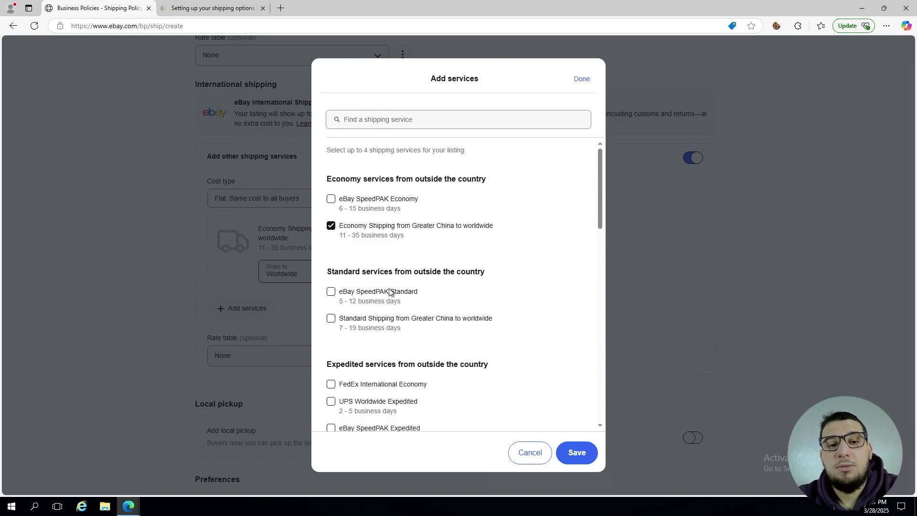
click(331, 226)
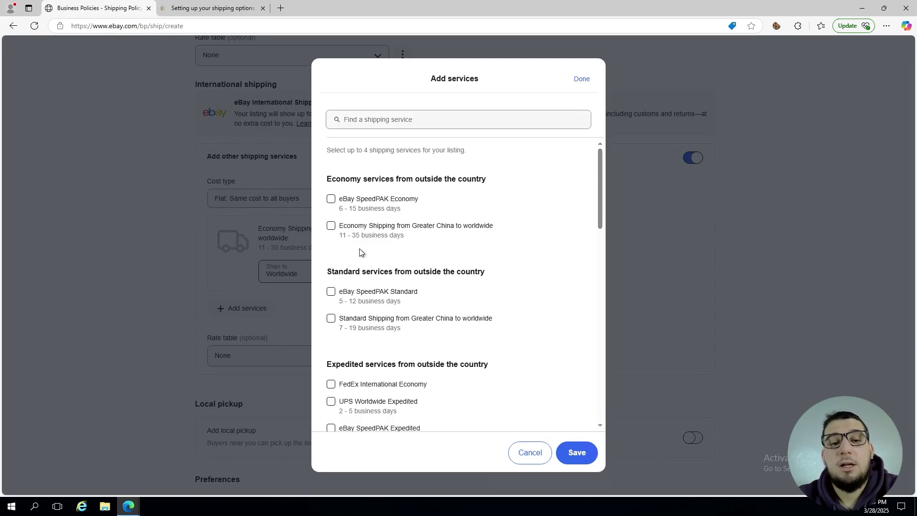
click(525, 453)
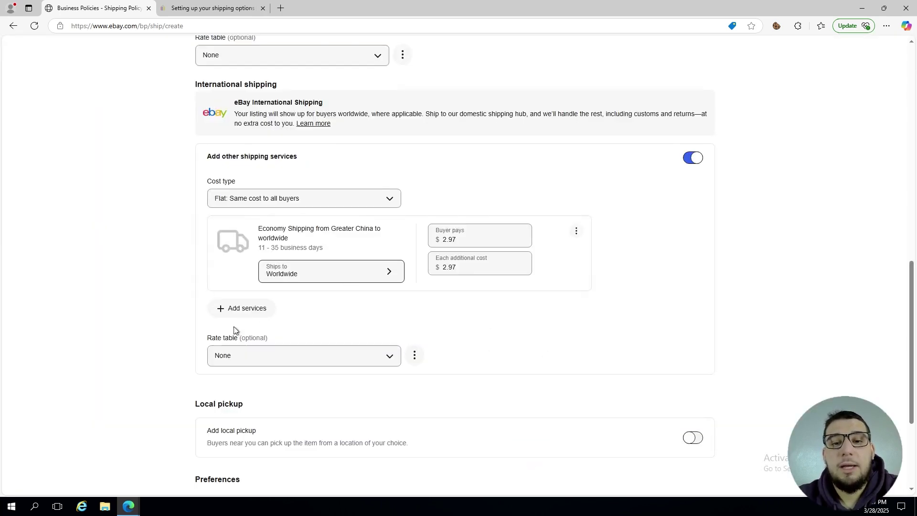
click(575, 231)
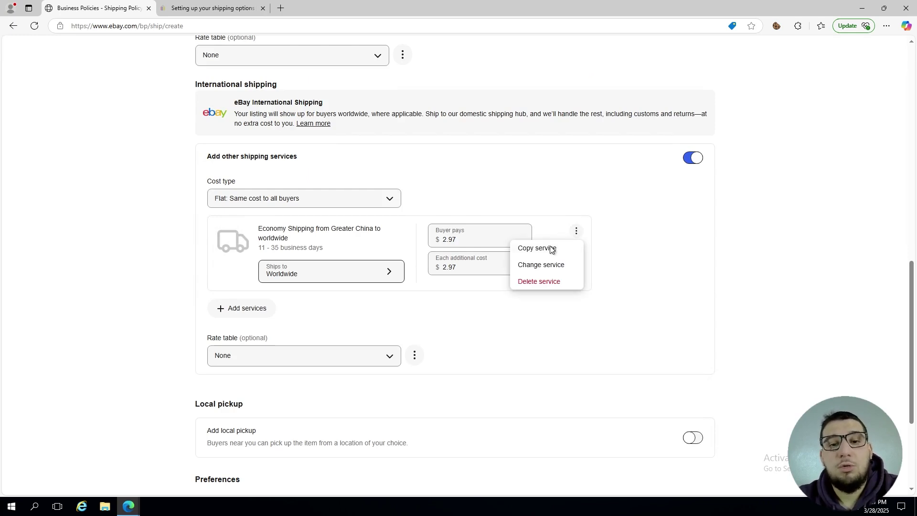
click(556, 198)
- Review the policy's domestic, international and handling settings, and save the shipping policy
scroll(556, 198, up, 6)
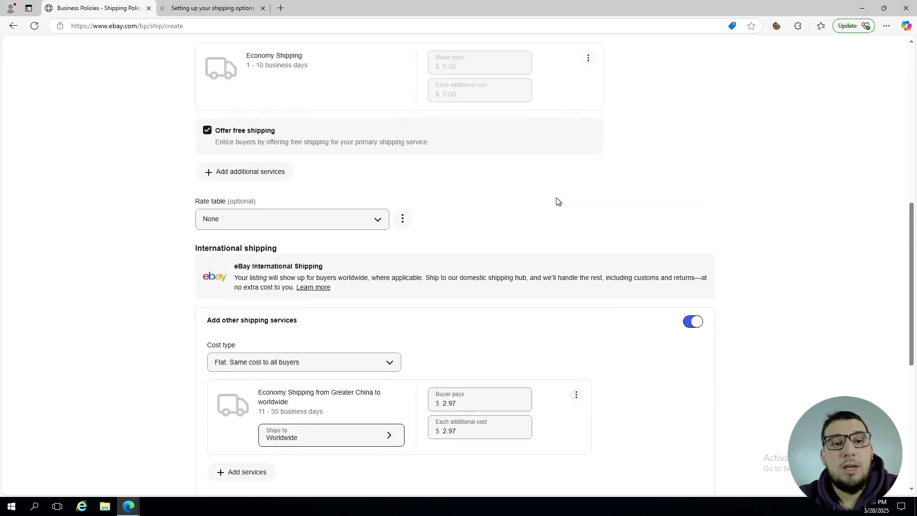
scroll(184, 313, down, 12)
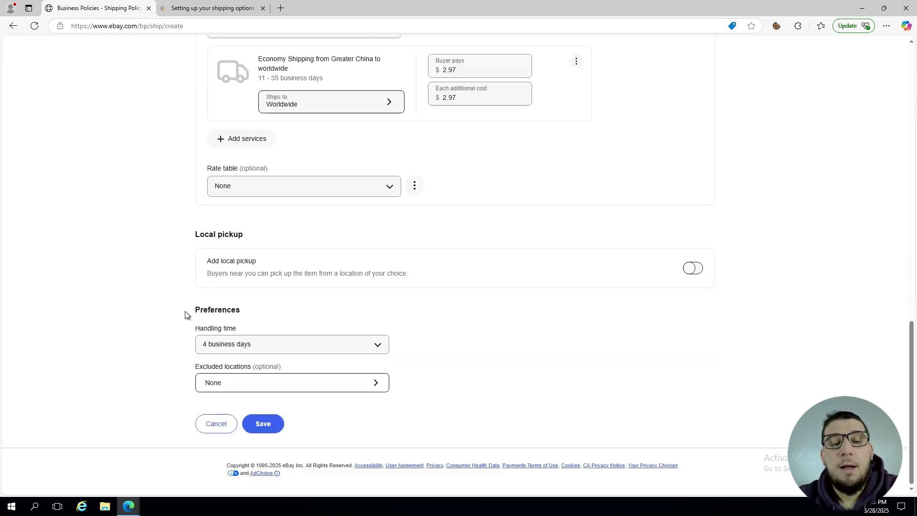
scroll(176, 221, up, 3)
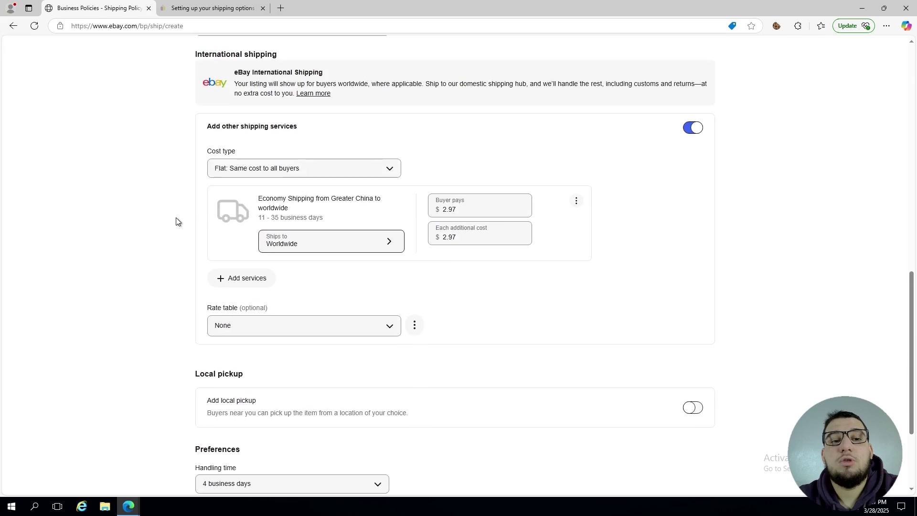
scroll(176, 220, down, 3)
click(271, 433)
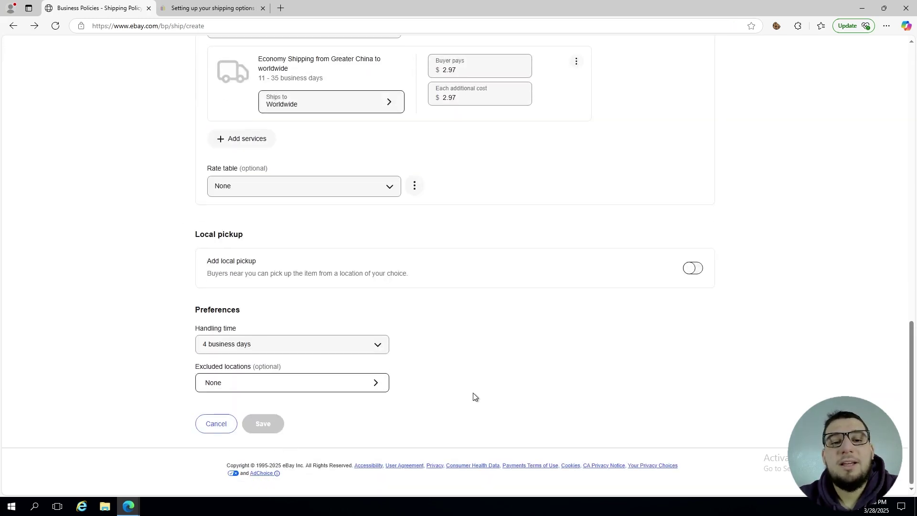
- Exclude Alaska/Hawaii, APO/FPO, US Protectorates, Africa and Asia from the policy's shipping locations
click(271, 378)
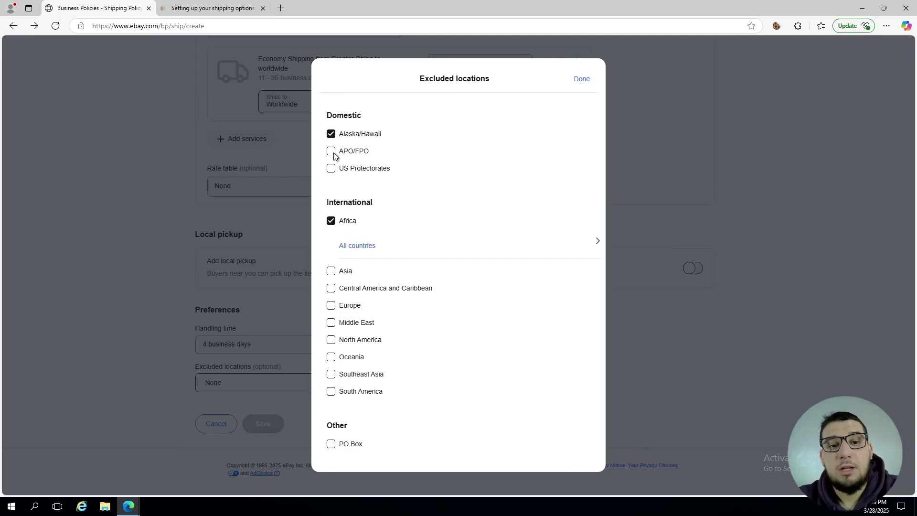
click(331, 152)
click(330, 169)
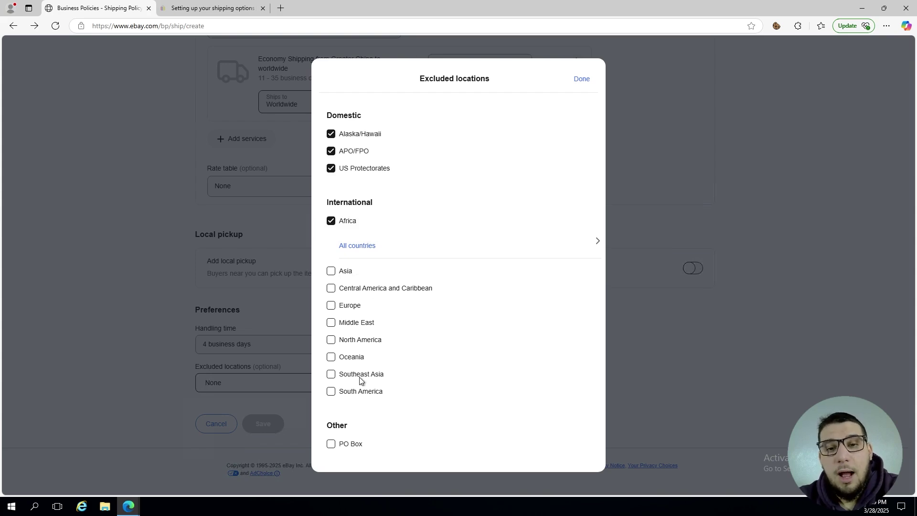
click(330, 271)
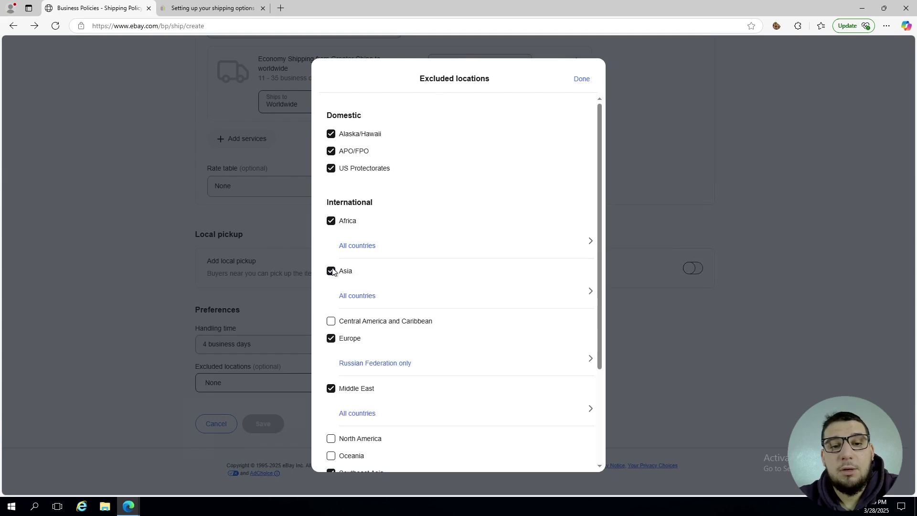
- Clear the excluded Asian countries, exclude only China in that region, and finish the excluded locations selection
click(356, 296)
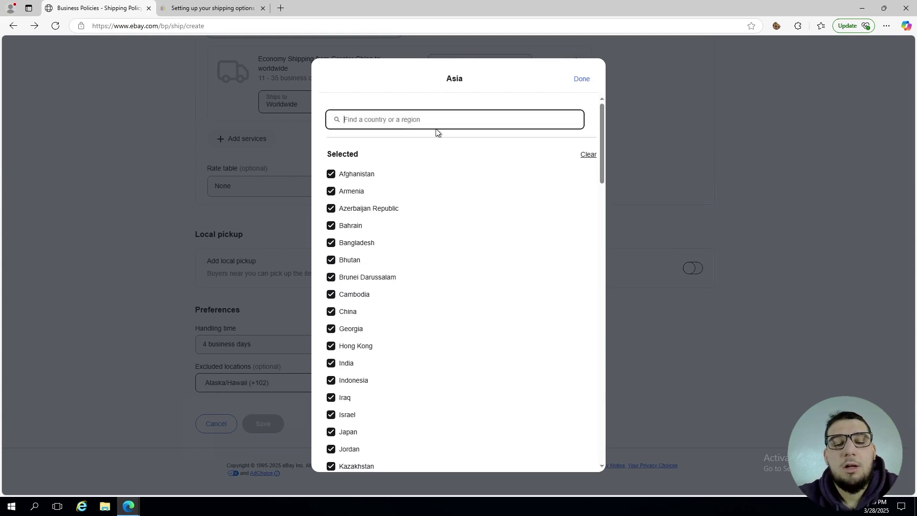
click(584, 156)
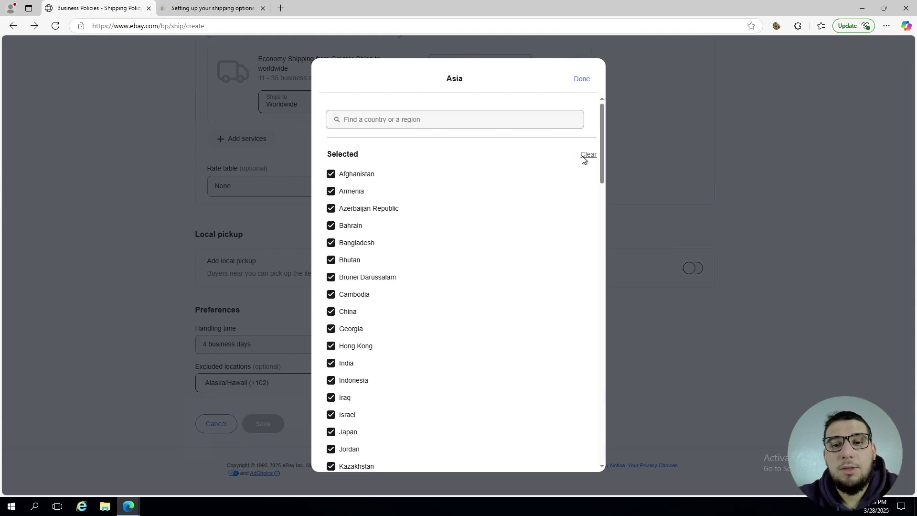
click(535, 124)
text(china)
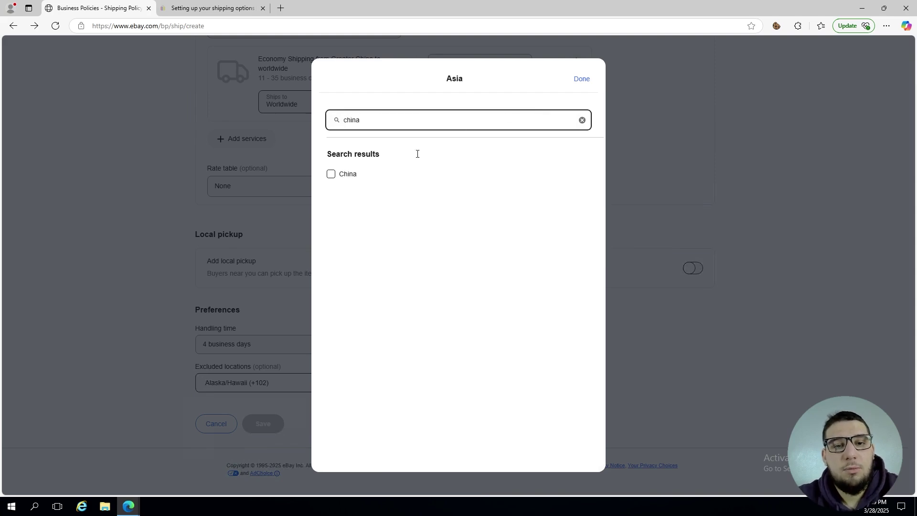
click(326, 164)
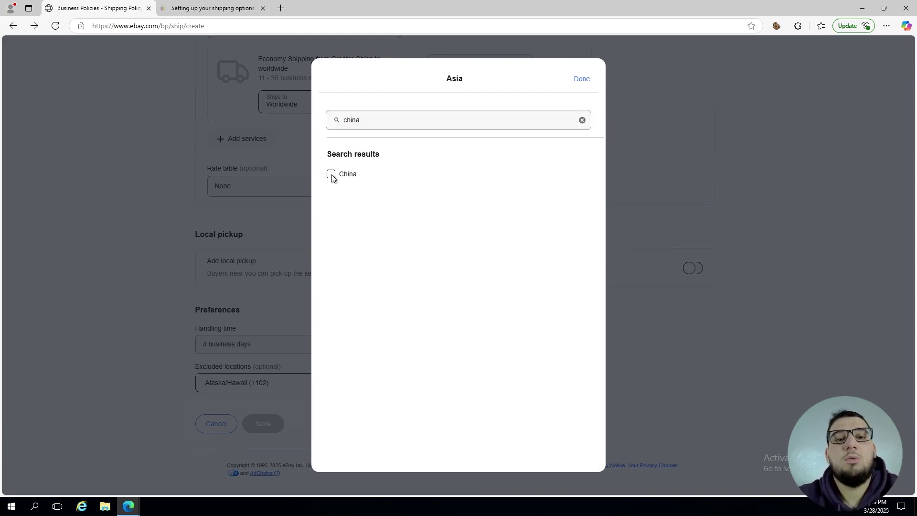
click(331, 174)
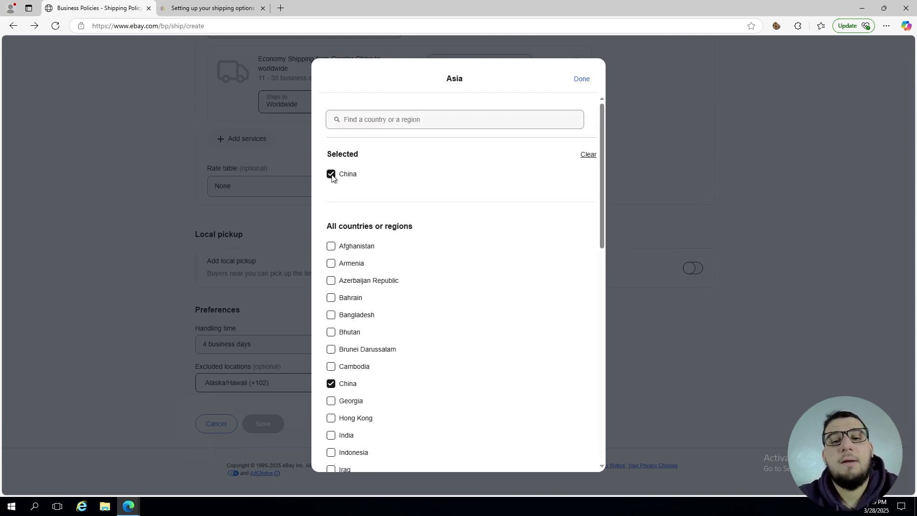
click(582, 79)
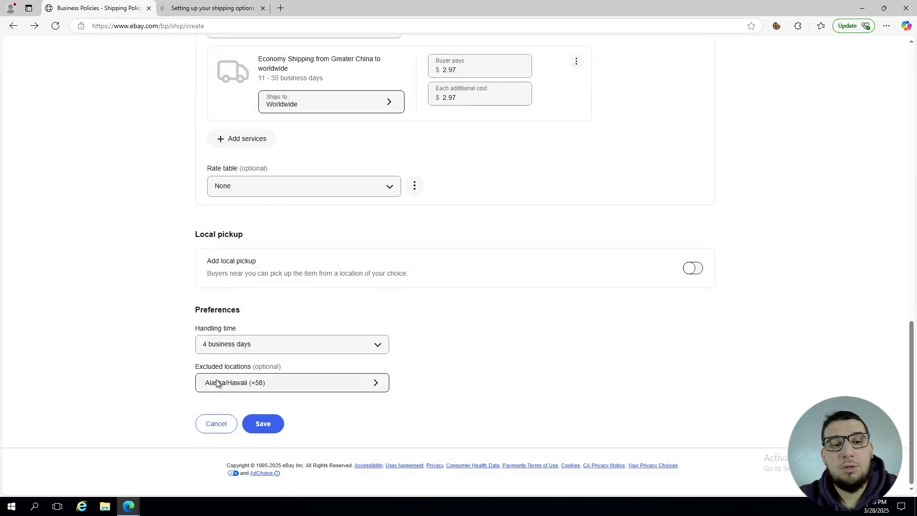
- Recheck the excluded locations and the other policy settings, and save the shipping policy with these exclusions
click(246, 381)
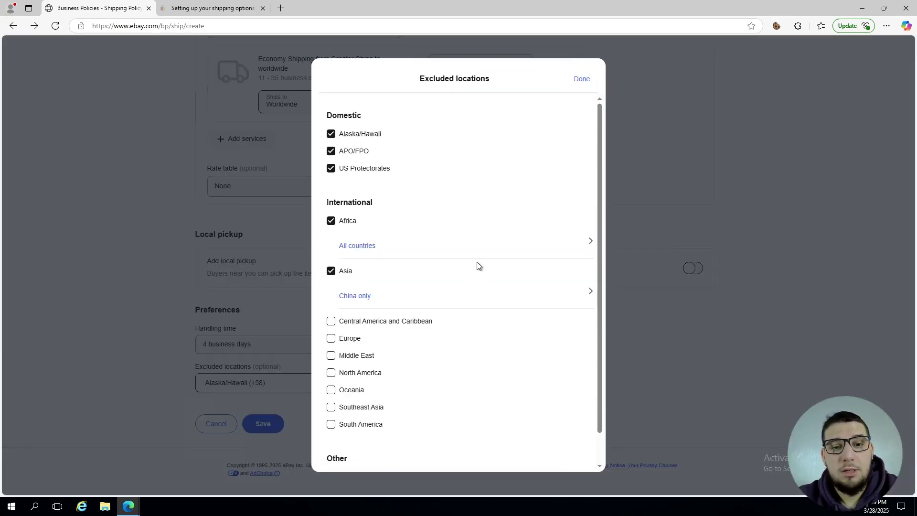
scroll(478, 266, down, 1)
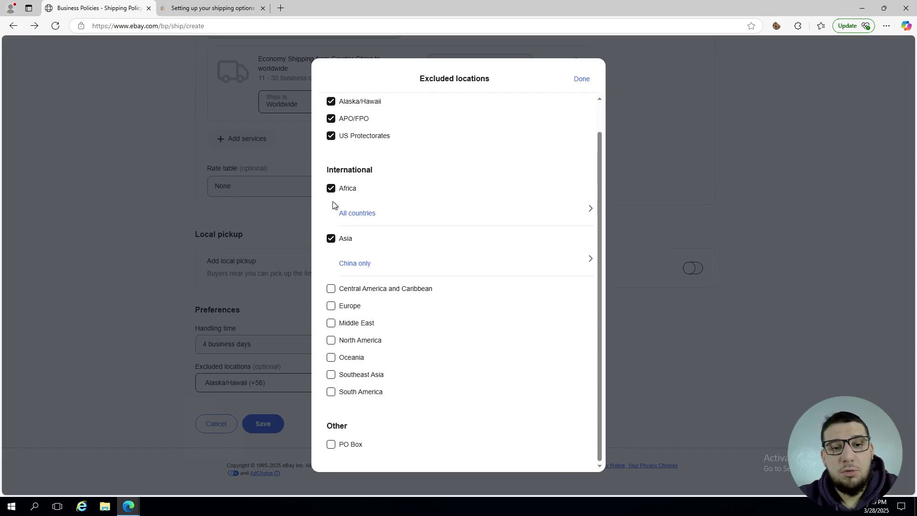
scroll(351, 337, up, 1)
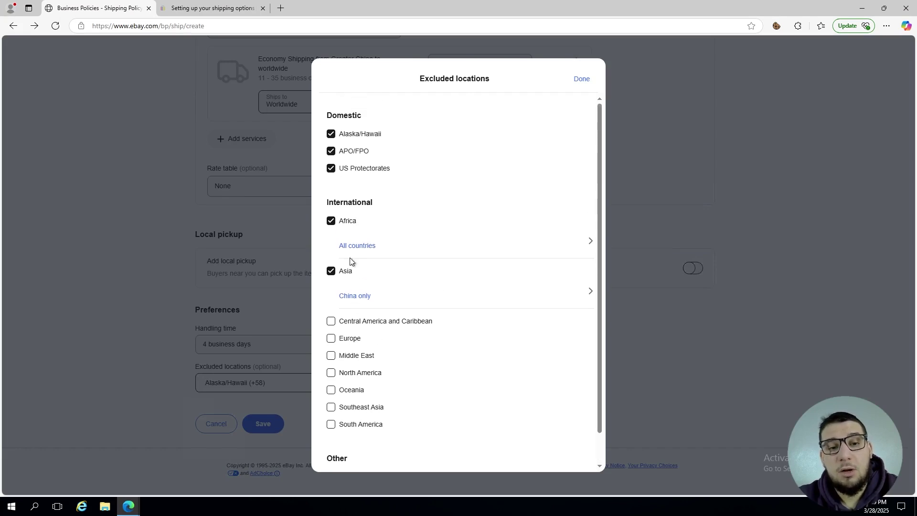
click(583, 79)
scroll(413, 266, up, 6)
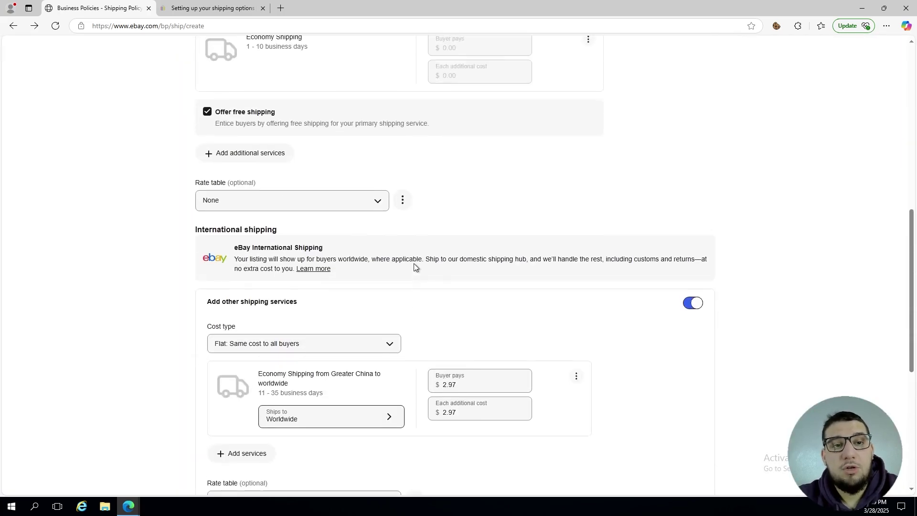
scroll(414, 266, up, 10)
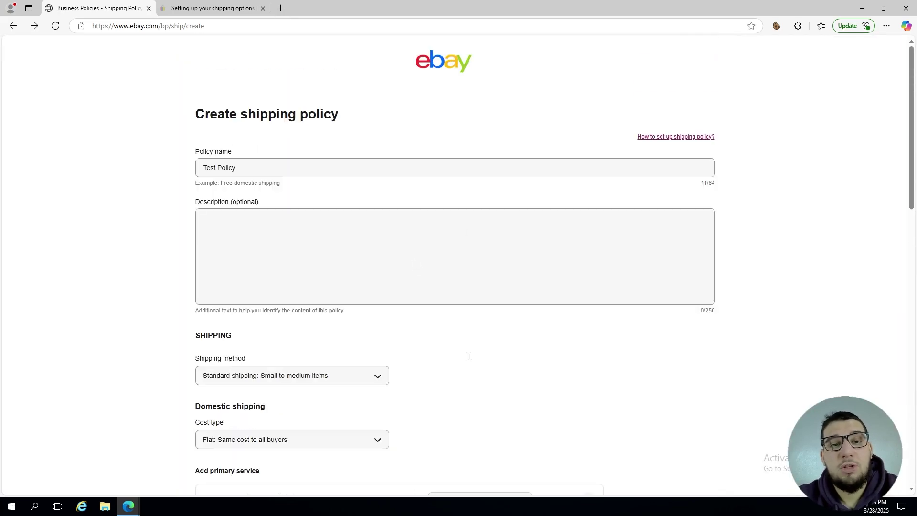
scroll(468, 356, down, 15)
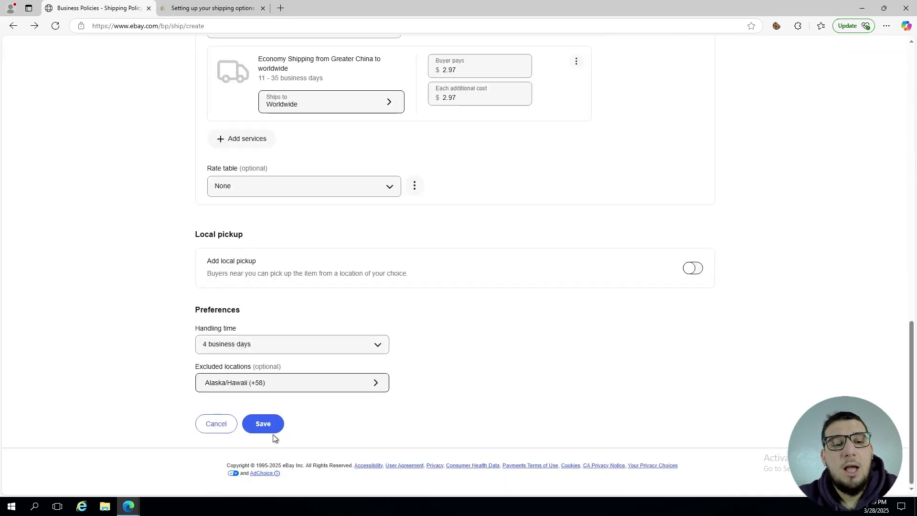
click(265, 425)
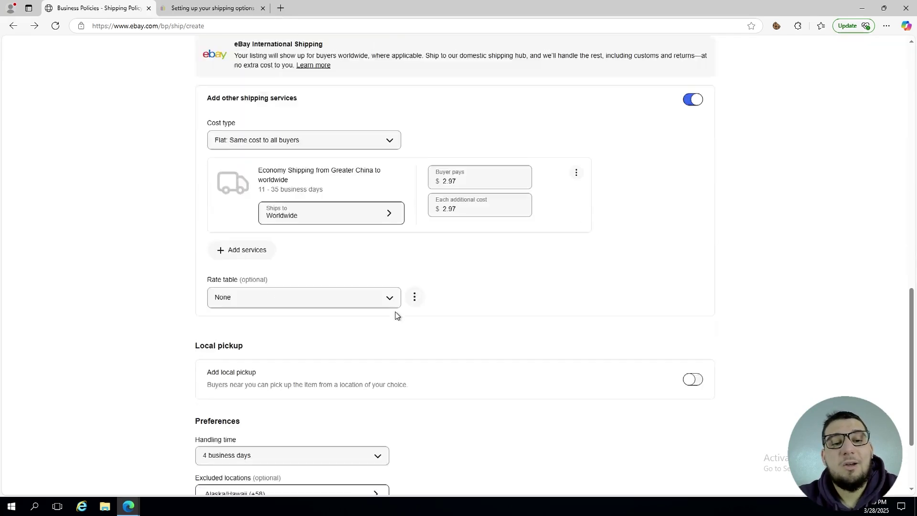
scroll(396, 314, down, 2)
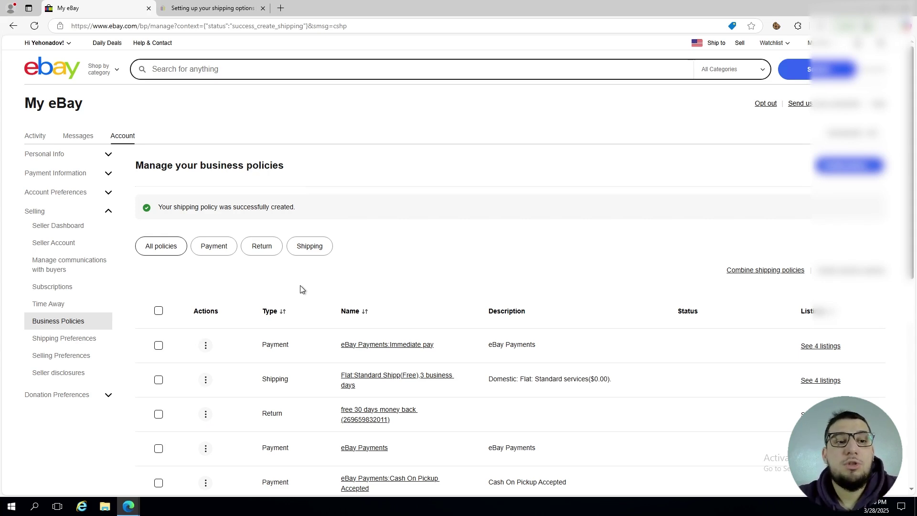
- Go from the eBay home page to the account's selling preferences and open the return preferences for editing
click(27, 55)
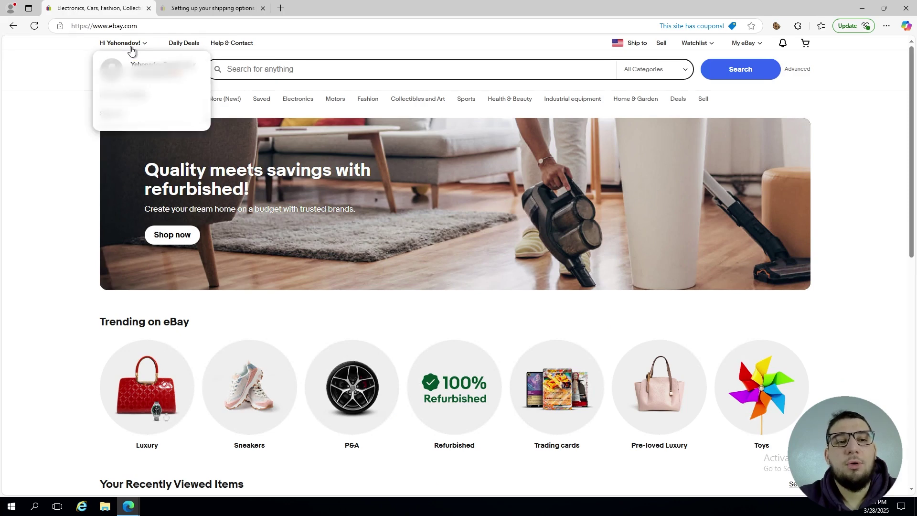
click(127, 95)
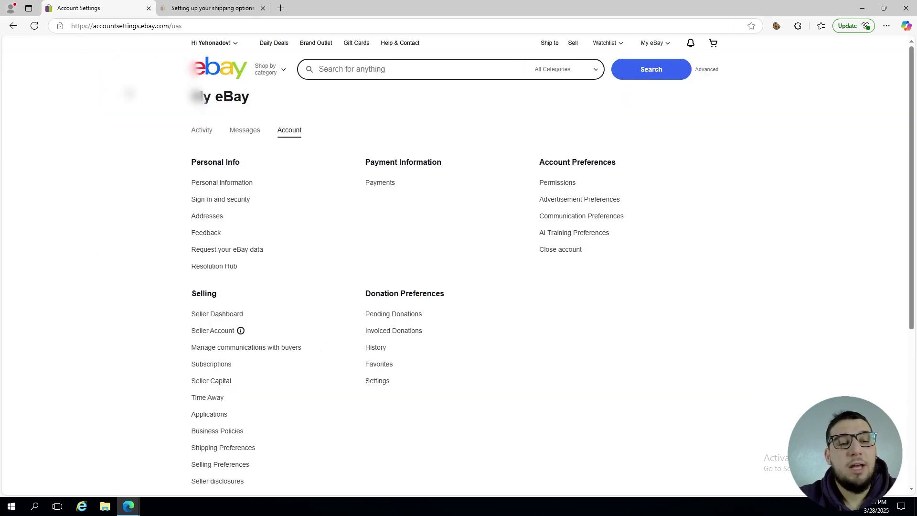
scroll(345, 251, down, 3)
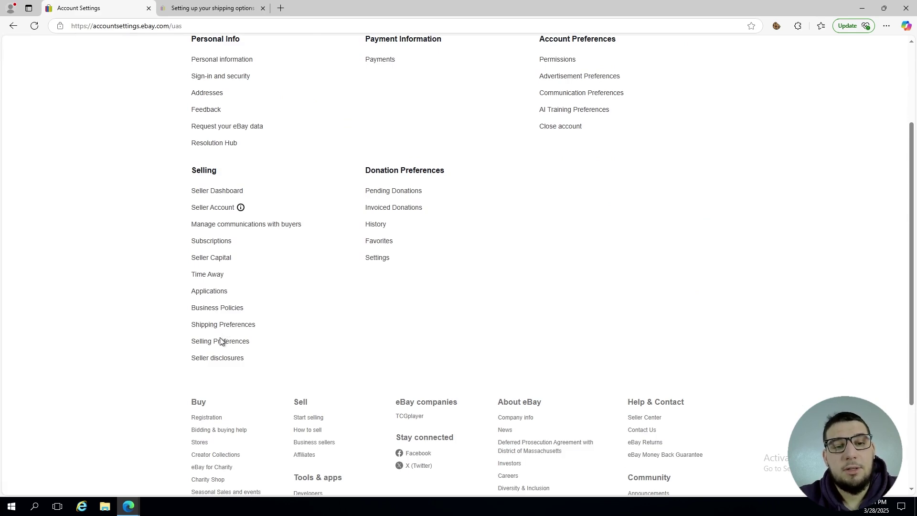
click(219, 342)
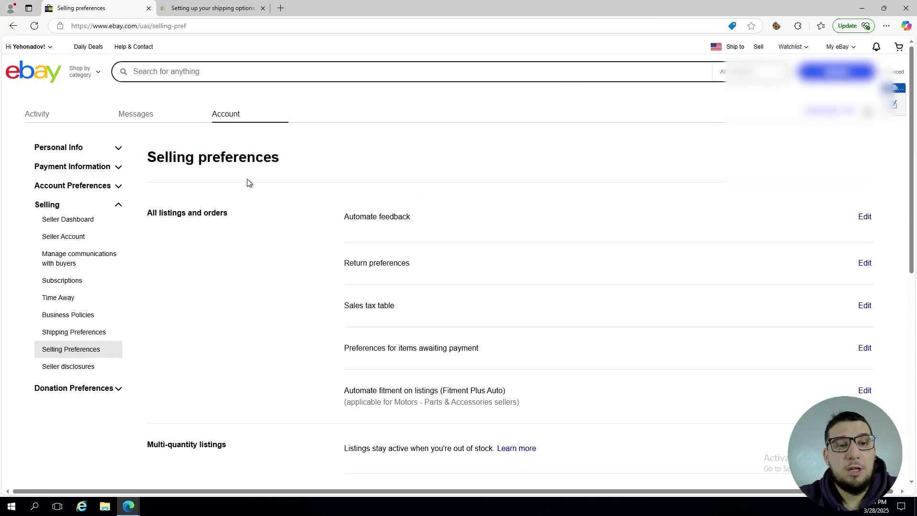
scroll(247, 179, down, 1)
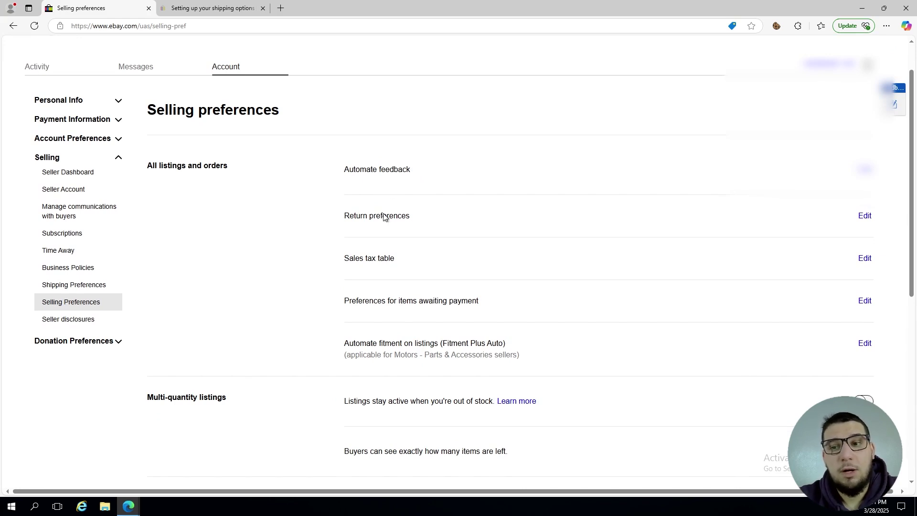
scroll(384, 217, down, 1)
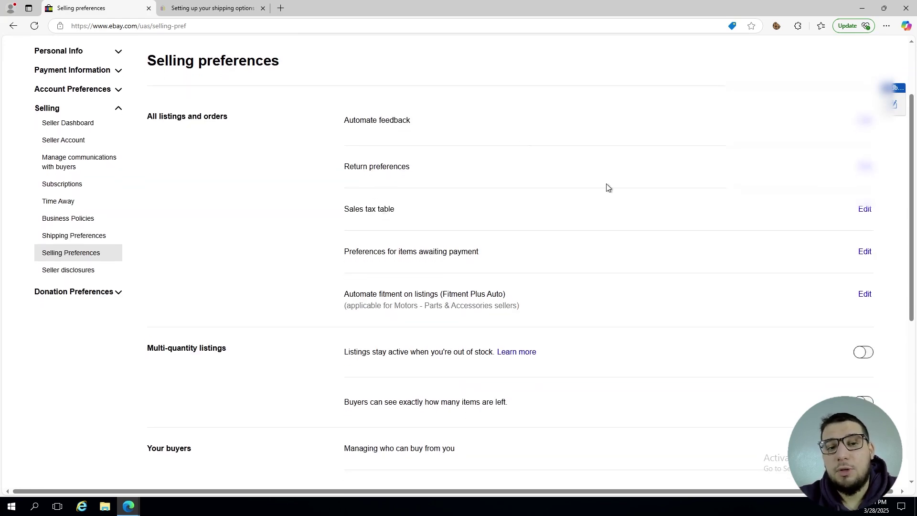
click(865, 167)
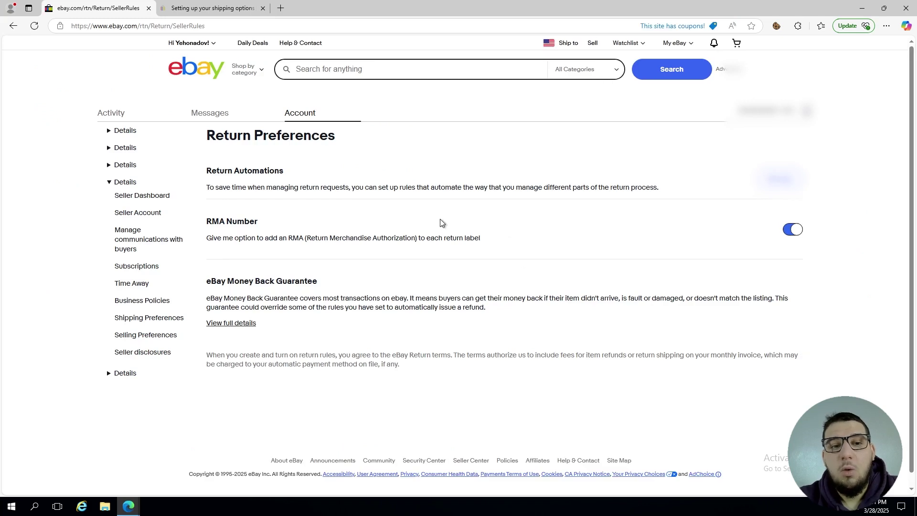
- Examine the RMA Number option and its description in the return preferences
drag(206, 220, 497, 244)
click(262, 225)
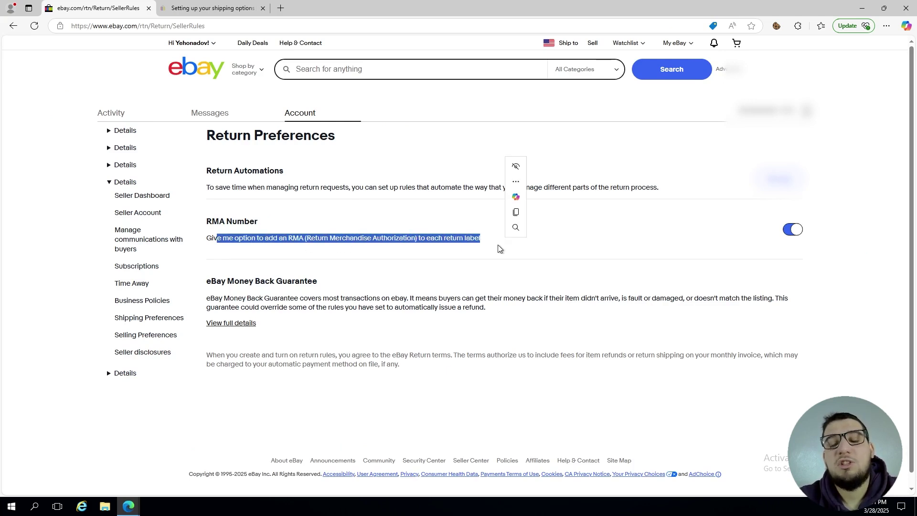
click(498, 244)
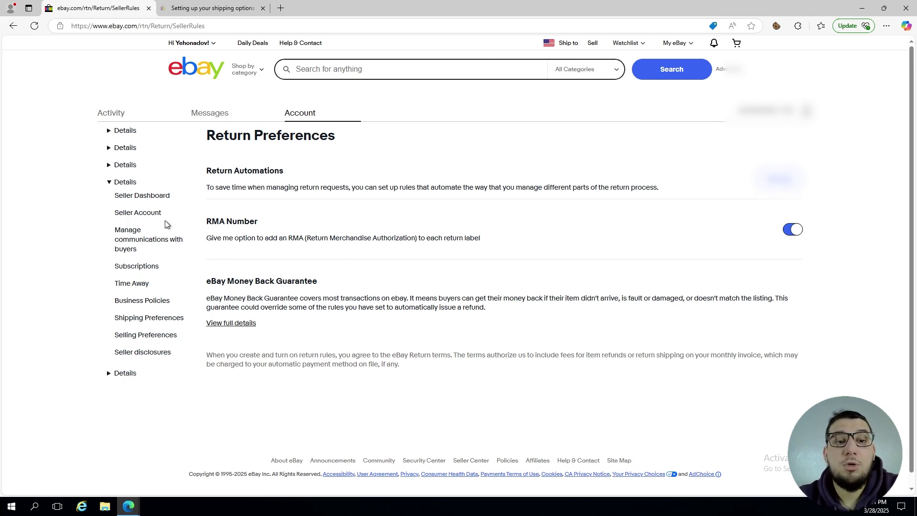
drag(212, 221, 256, 223)
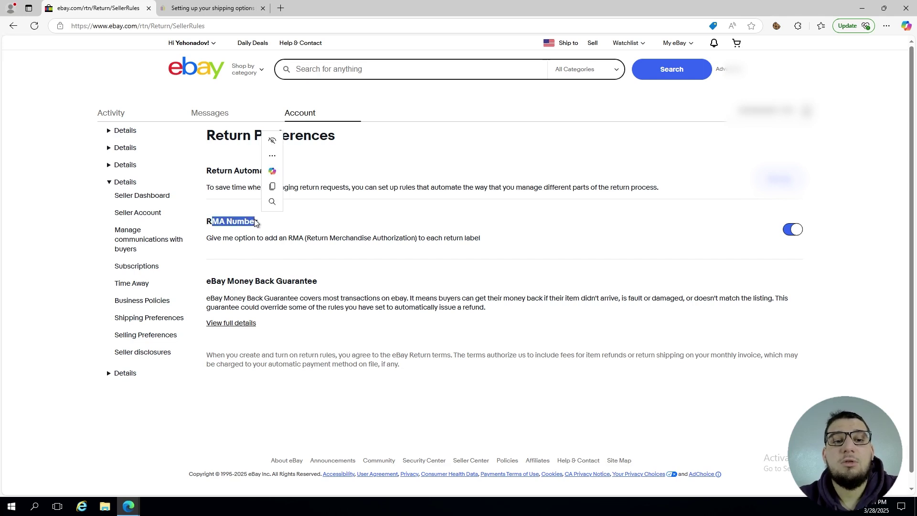
click(254, 223)
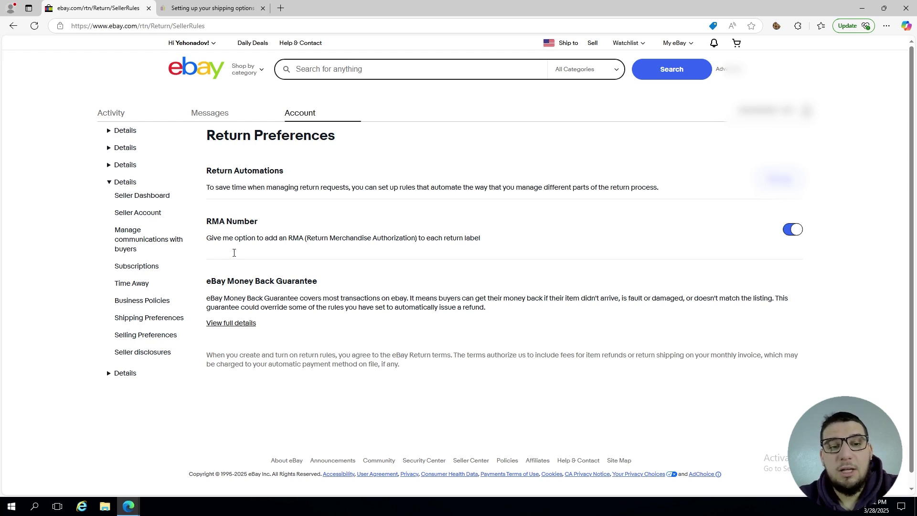
- Read the Return Automations description, view its setup page, and return to the return preferences
drag(207, 171, 296, 187)
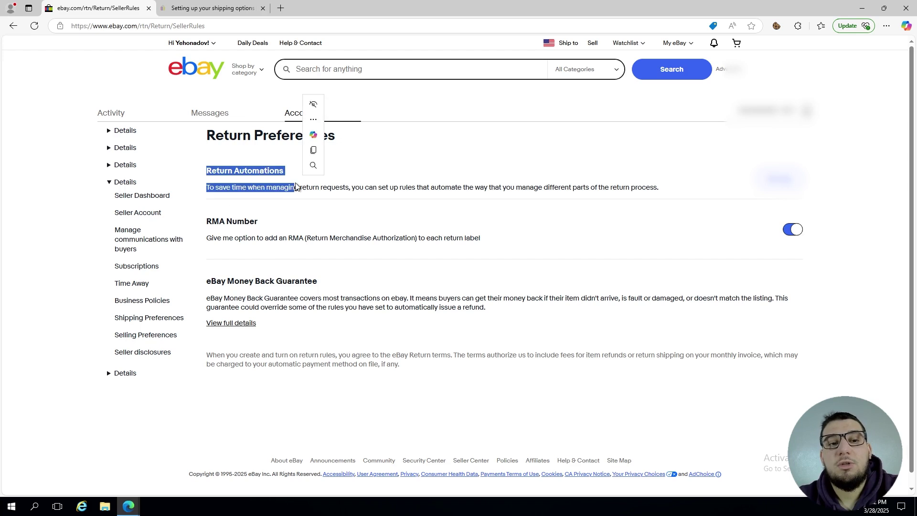
click(297, 187)
click(775, 185)
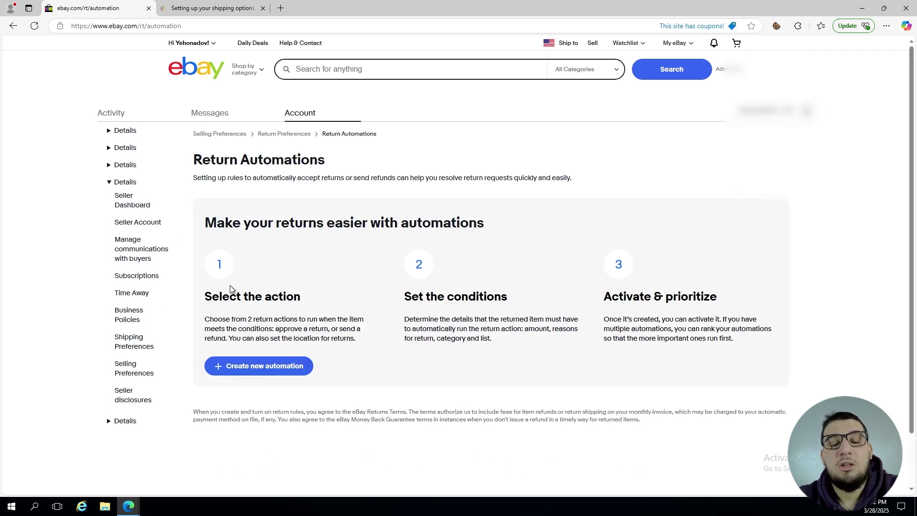
click(12, 27)
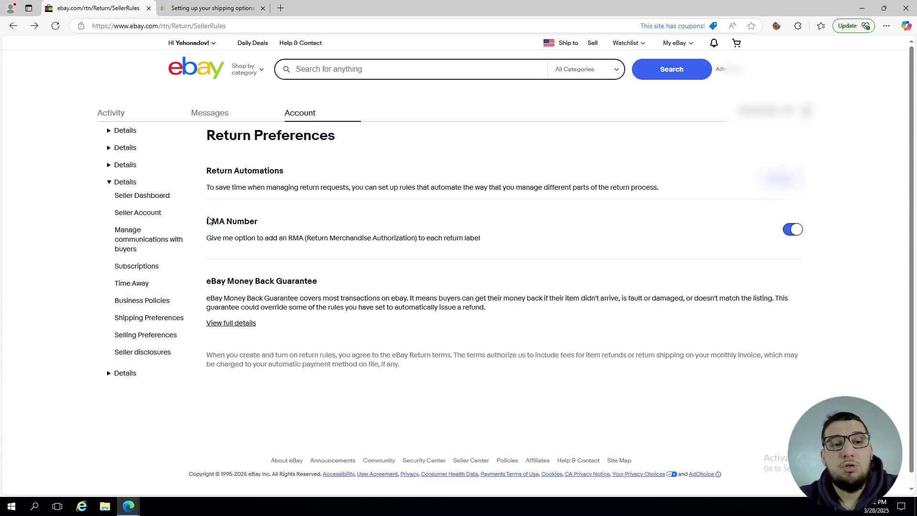
- Go back to the selling preferences and review the listing, multi-quantity, buyer and monthly invoice settings
click(14, 27)
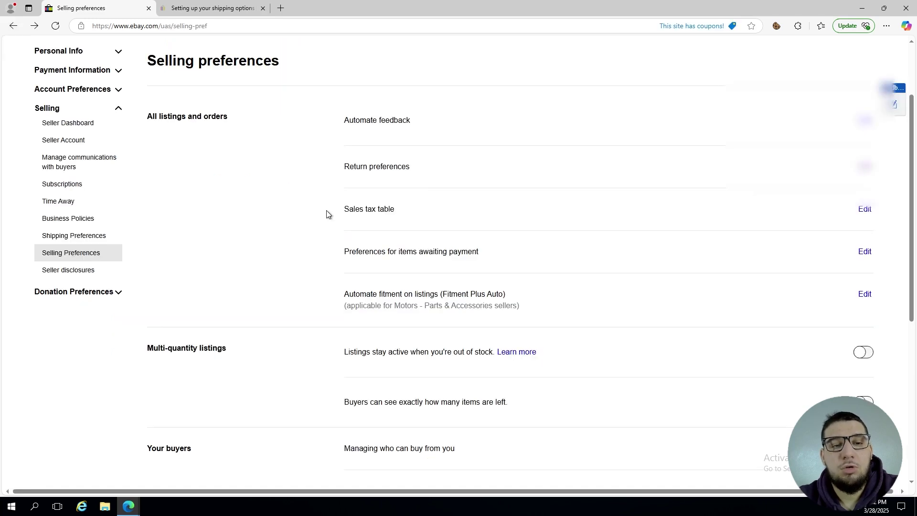
scroll(327, 215, up, 1)
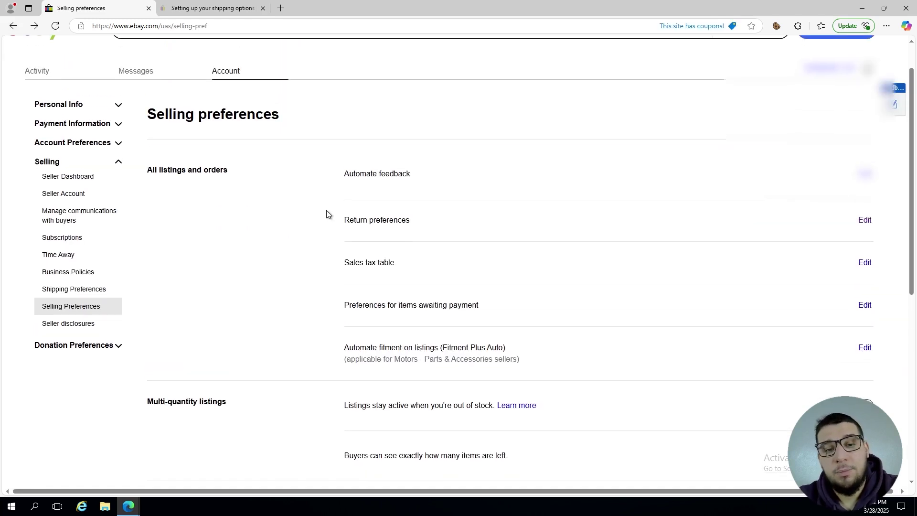
scroll(326, 212, down, 4)
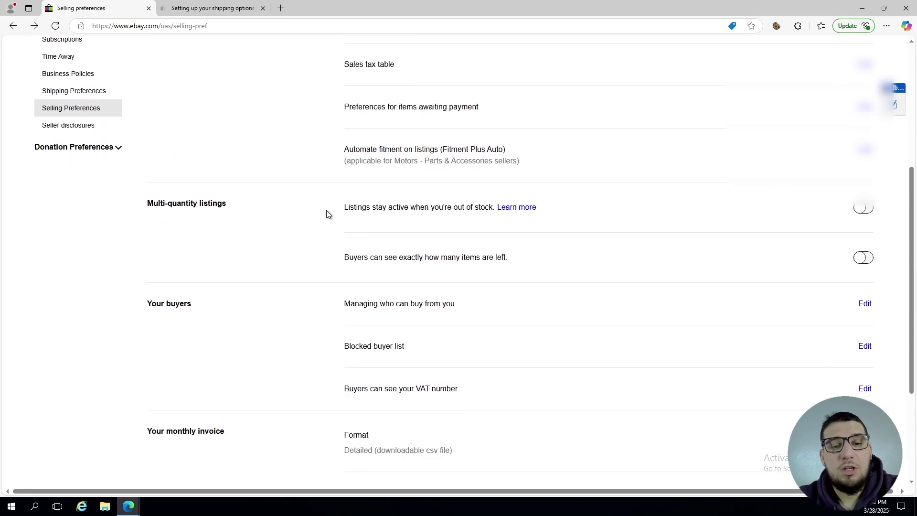
scroll(327, 214, down, 3)
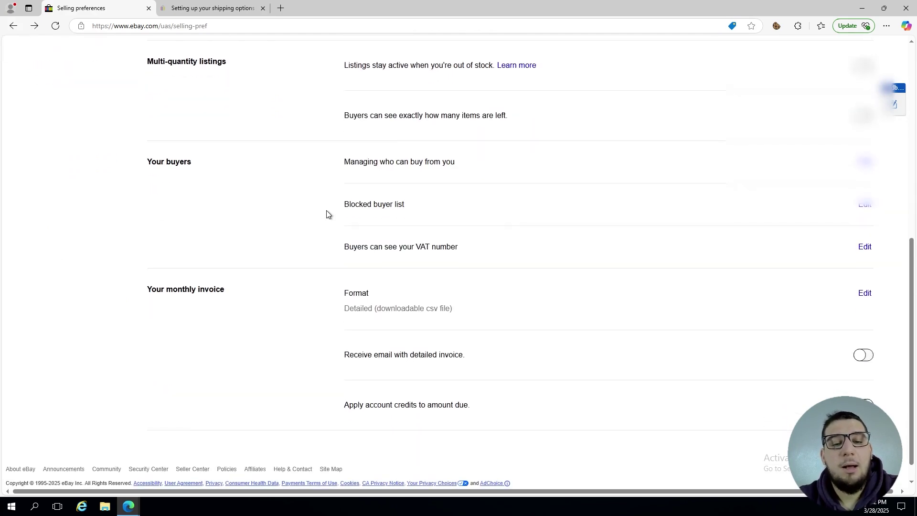
- Open the account's Addresses page under Personal Info and start adding a return address
scroll(437, 273, up, 5)
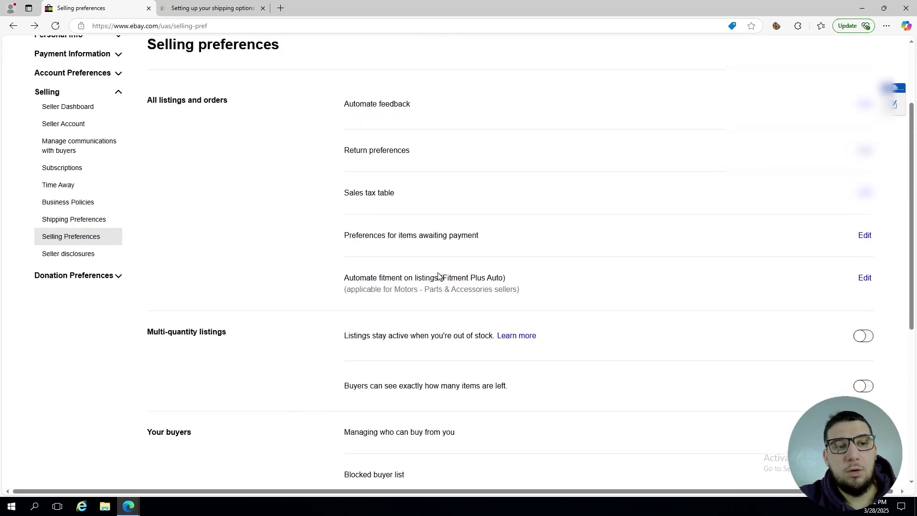
scroll(437, 273, up, 2)
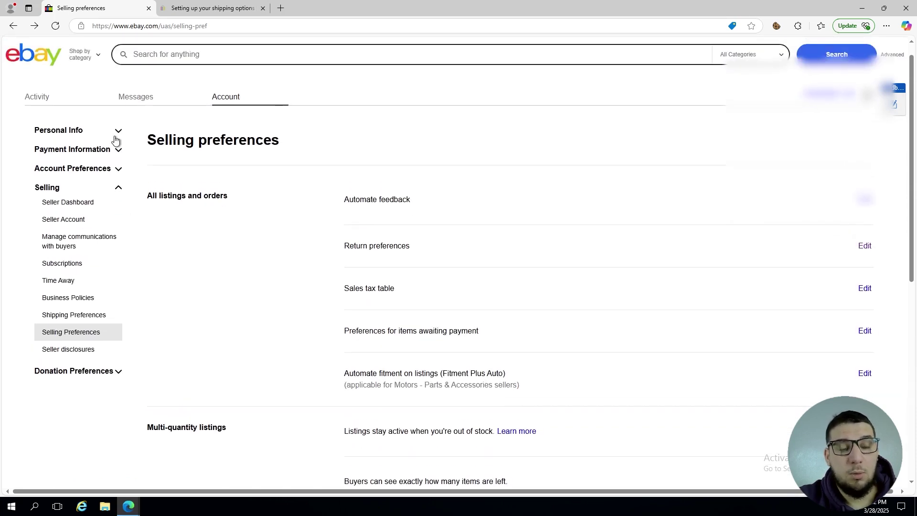
click(115, 139)
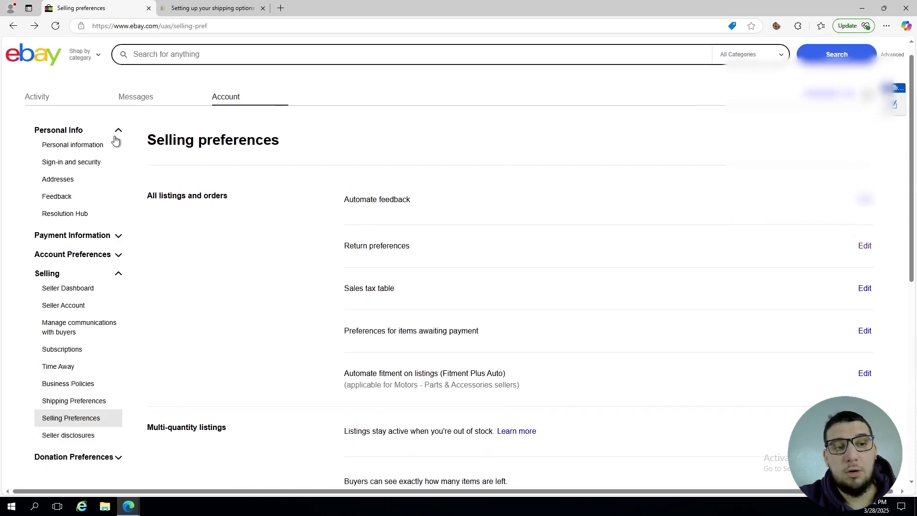
click(58, 181)
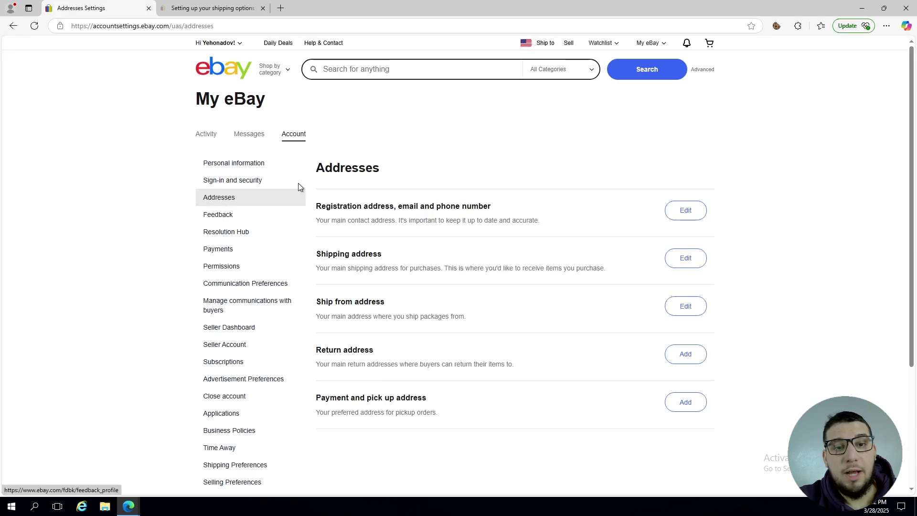
scroll(359, 361, down, 1)
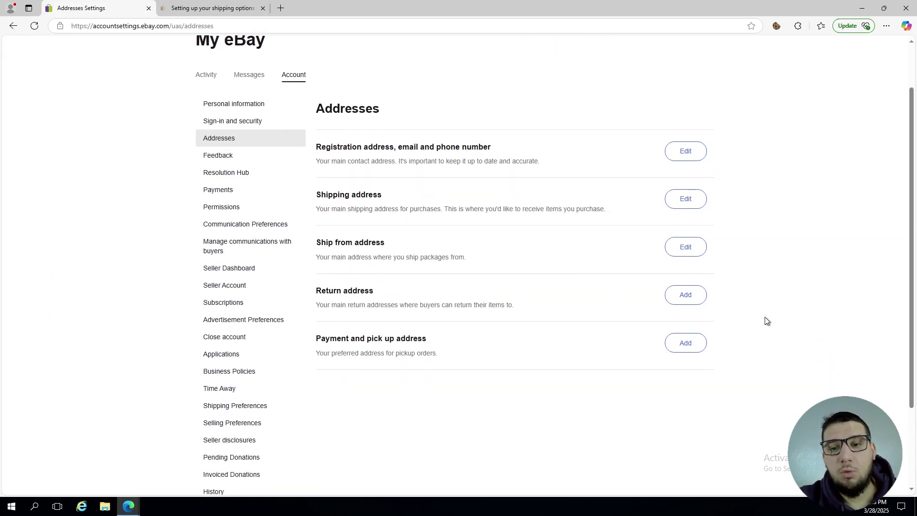
click(688, 295)
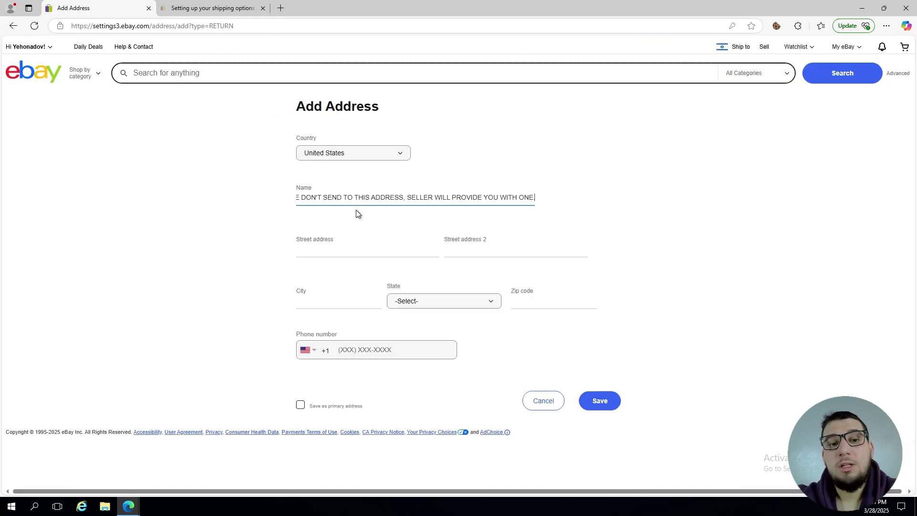
- Fill the return address name with "PLEASE DON'T SEND TO THIS ADDRESS, SELLER WILL PROVIDE YOU WITH ONE.", trying a leading 0 and removing it
text(.)
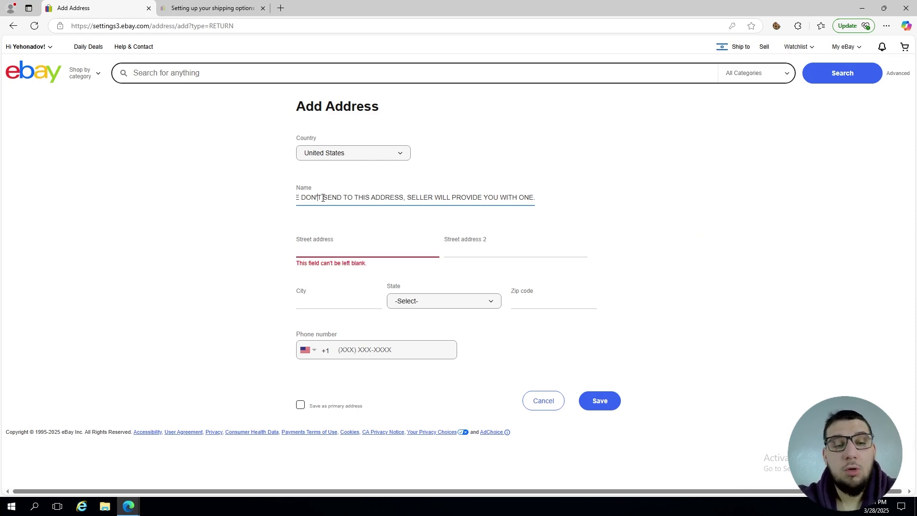
key(Home)
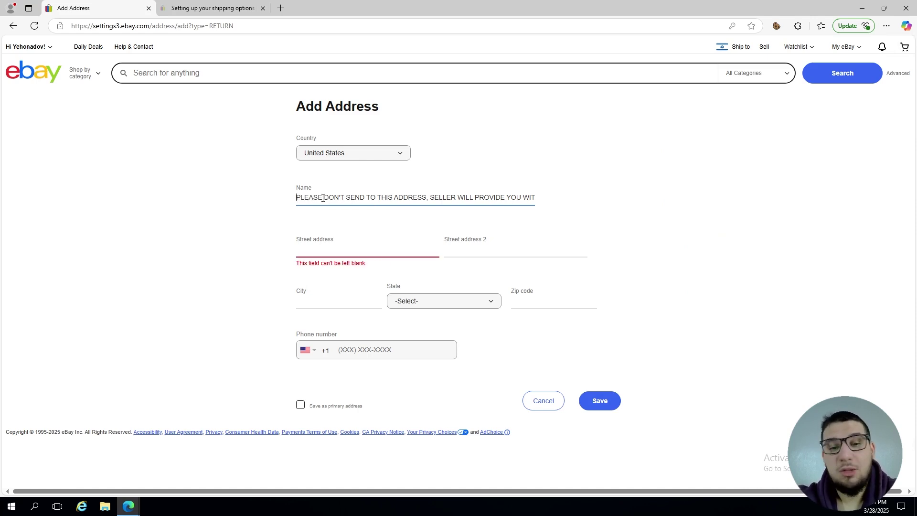
text(0)
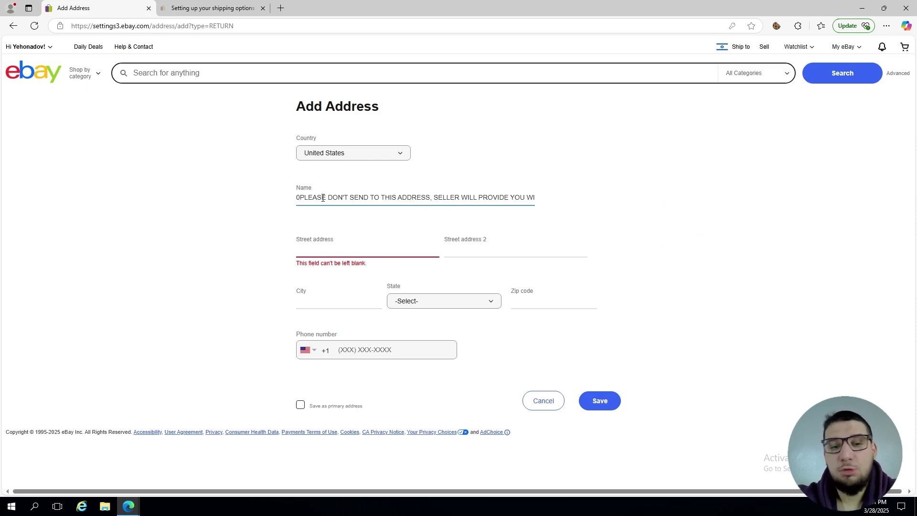
key(BackSpace)
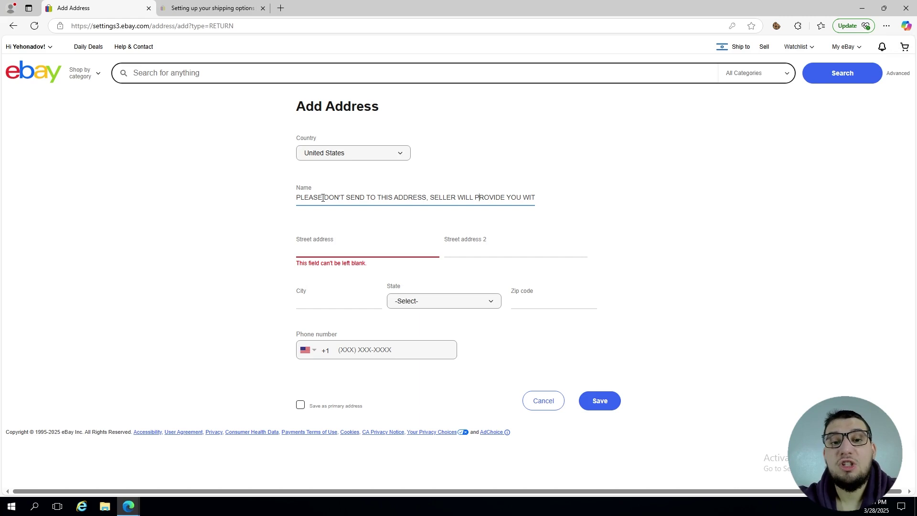
key(Right)
key(Right)
key(Right)
key(Right)
key(Right)
key(Right)
key(Right)
key(Right)
key(Right)
key(Right)
key(Right)
key(Right)
key(Right)
key(Right)
key(Right)
key(Right)
key(Right)
key(Right)
key(Right)
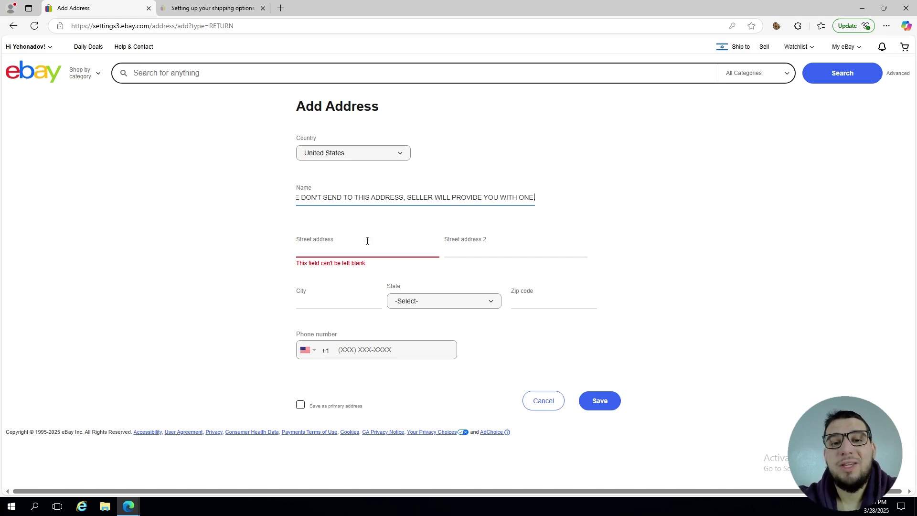
click(376, 239)
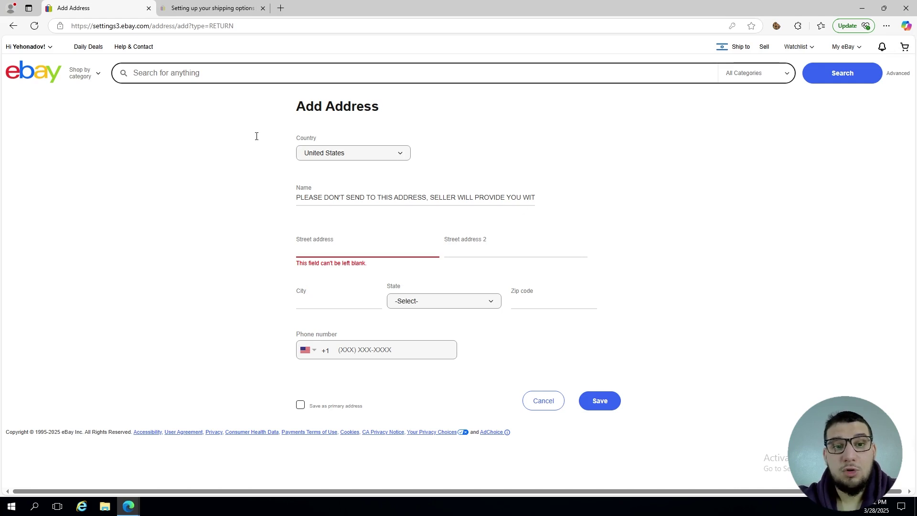
- Leave the unsaved return address form and go back through the account settings to the selling preferences
click(9, 27)
click(294, 134)
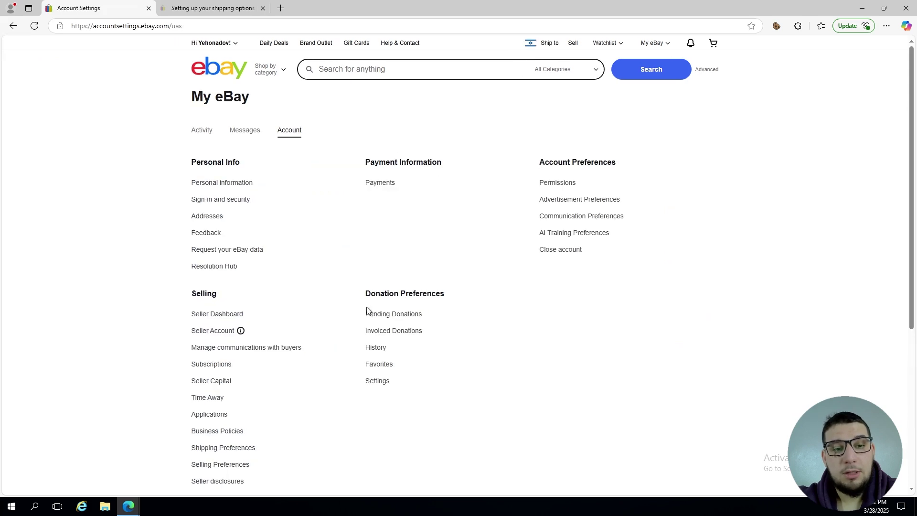
scroll(367, 311, down, 1)
scroll(368, 311, down, 1)
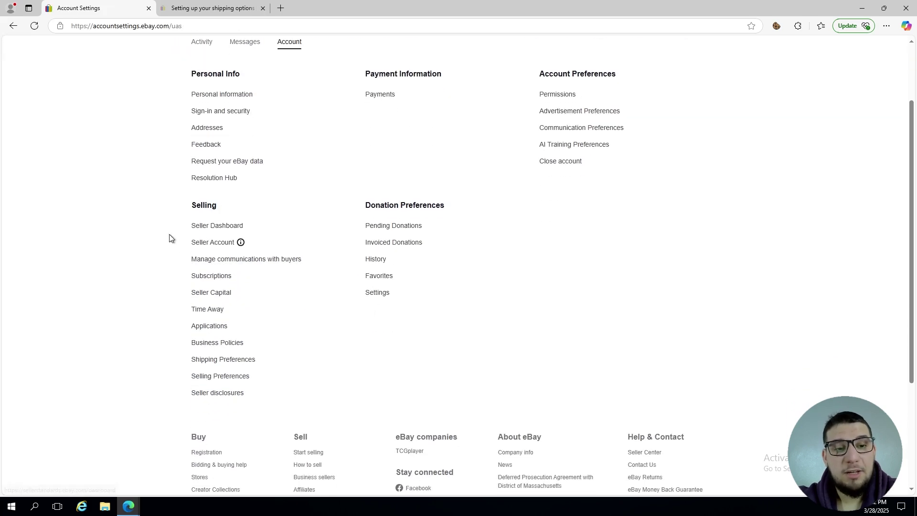
click(198, 377)
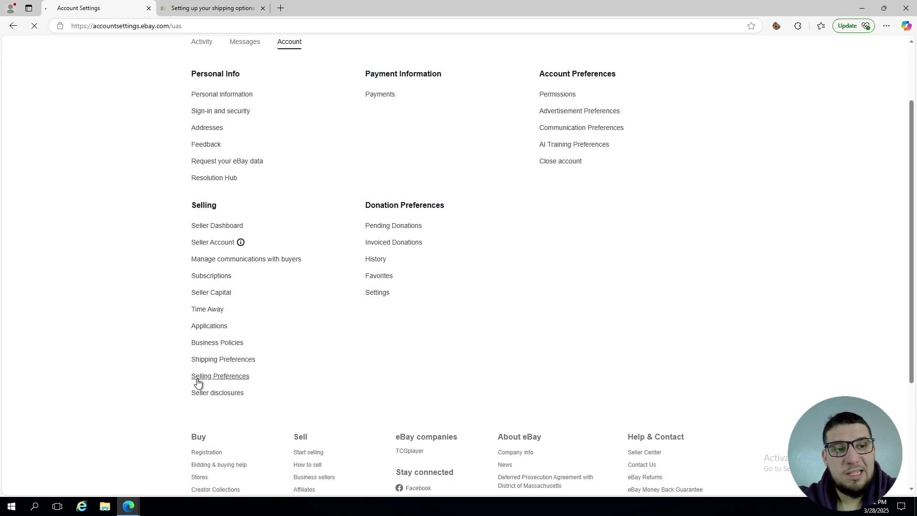
- For multi-quantity listings, keep listings active when out of stock and let buyers see exactly how many items are left
scroll(337, 411, down, 3)
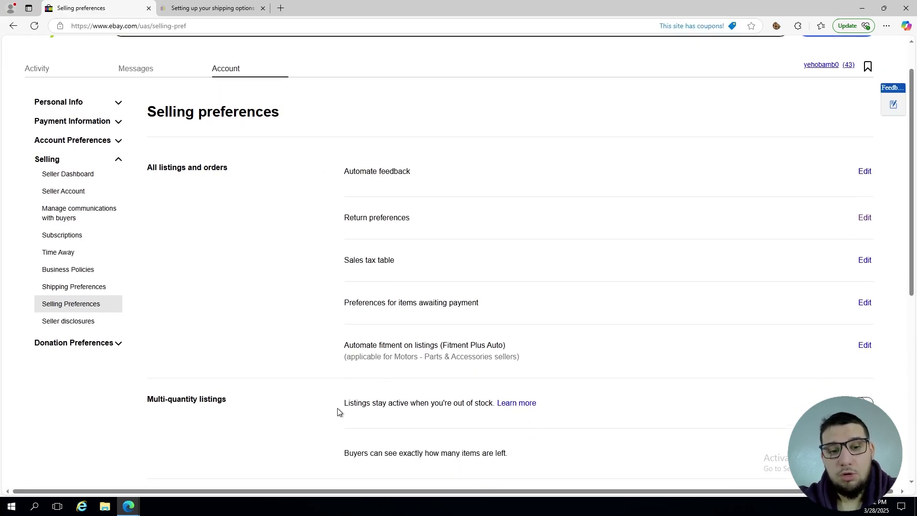
drag(350, 313, 487, 308)
click(434, 410)
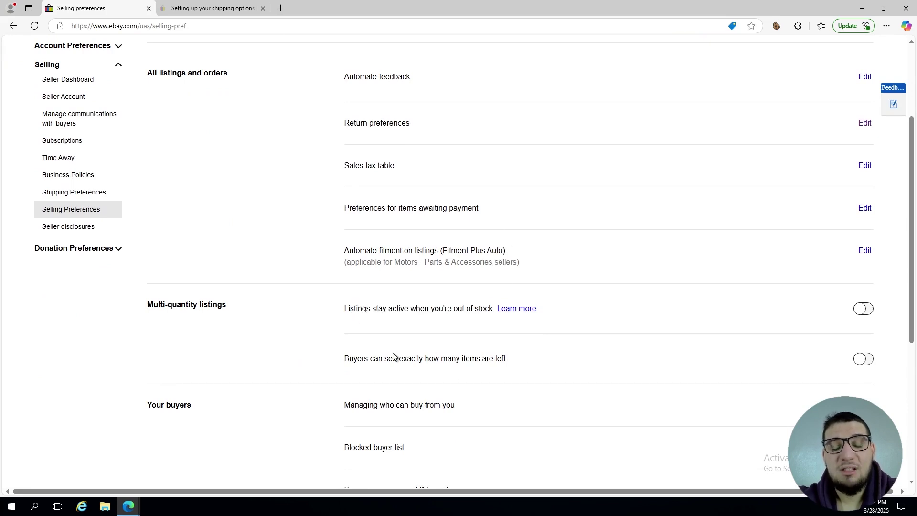
click(856, 310)
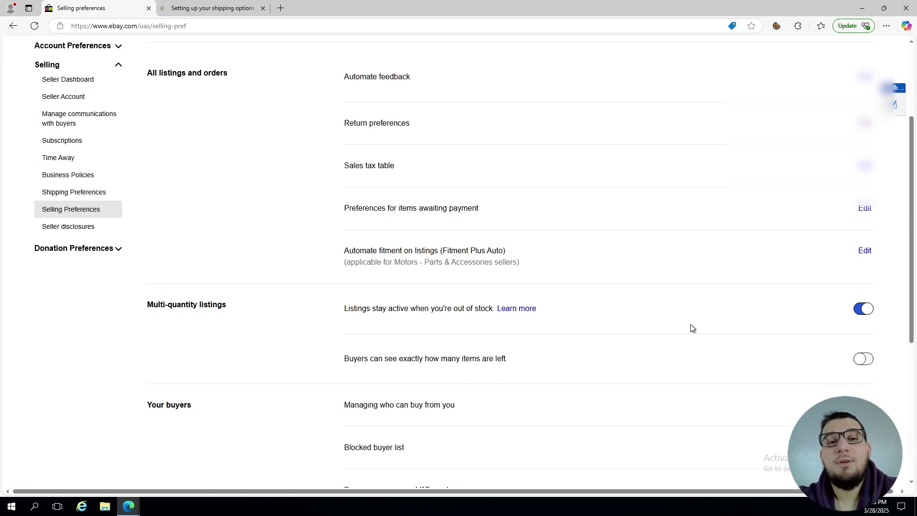
scroll(691, 328, down, 2)
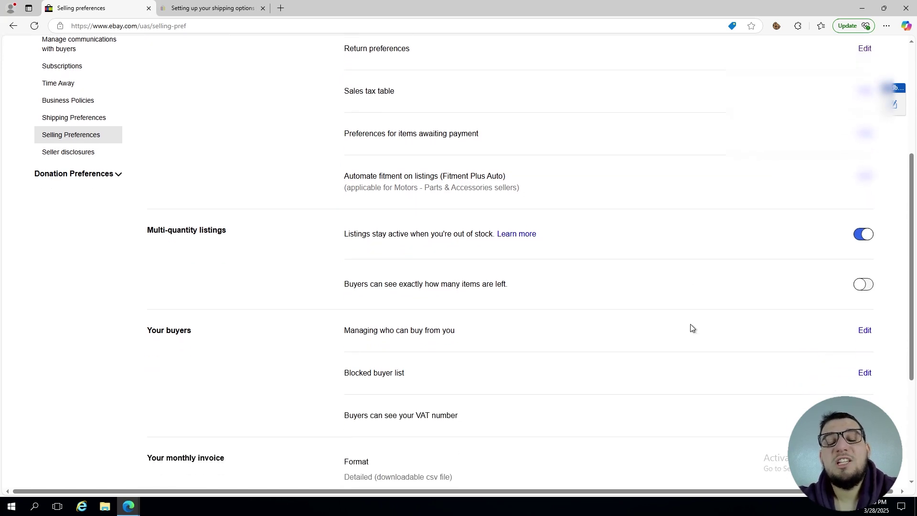
scroll(690, 328, down, 2)
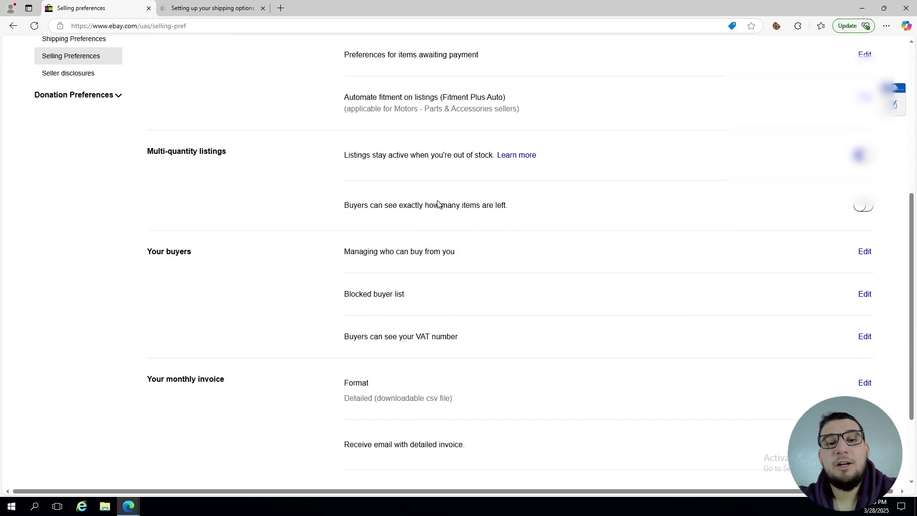
click(864, 207)
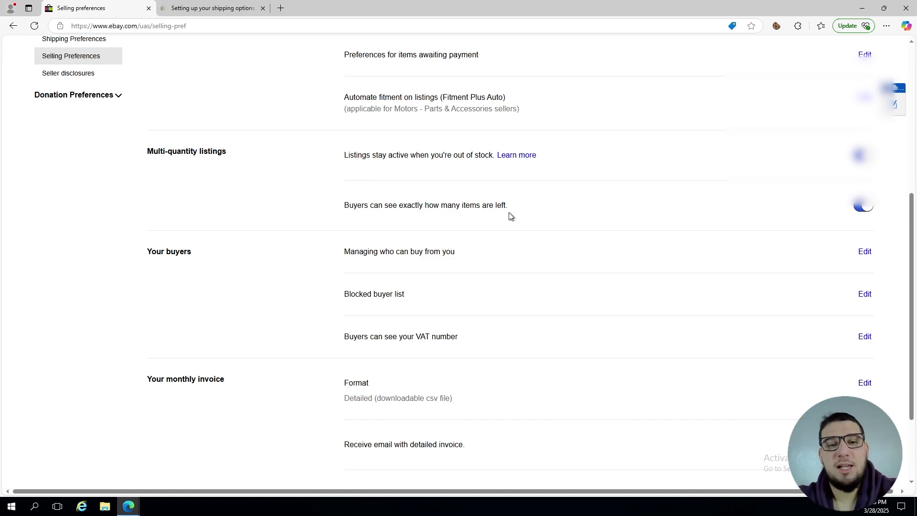
- Check the remaining buyer and monthly invoice settings and open the account's shipping preferences
scroll(509, 216, down, 3)
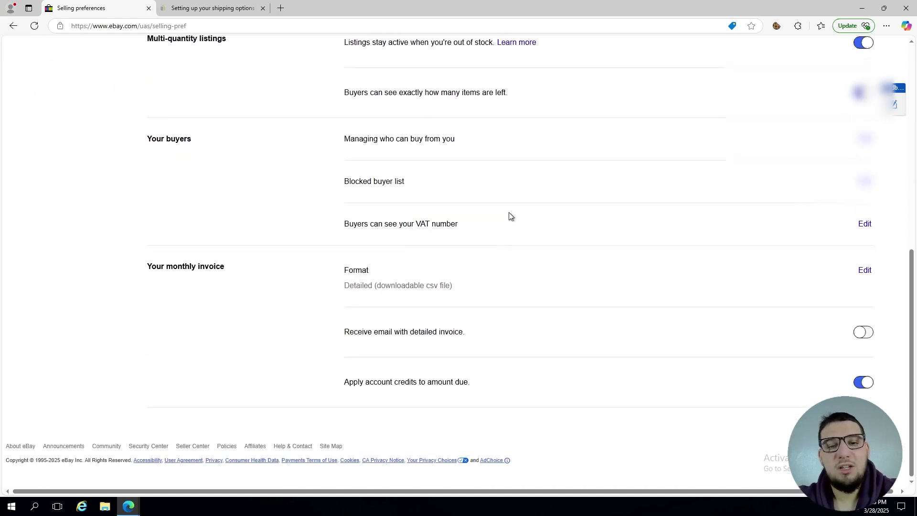
scroll(510, 217, up, 10)
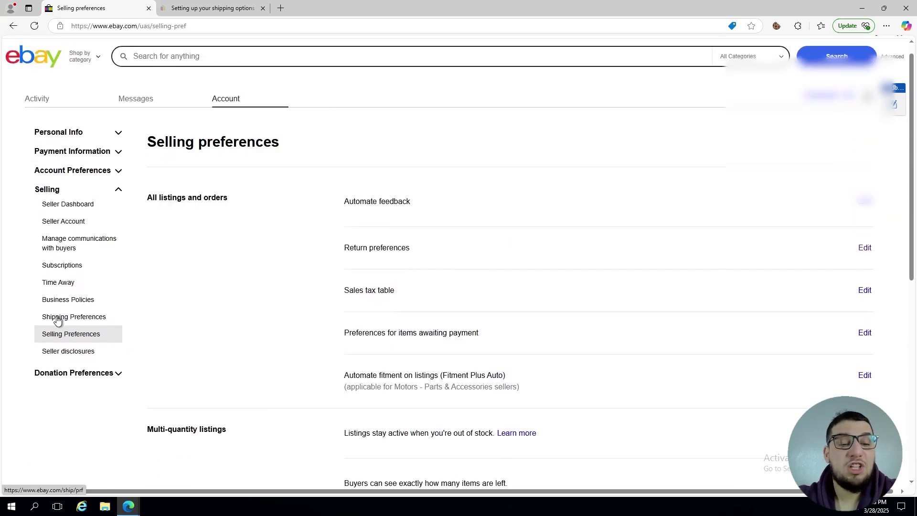
click(57, 316)
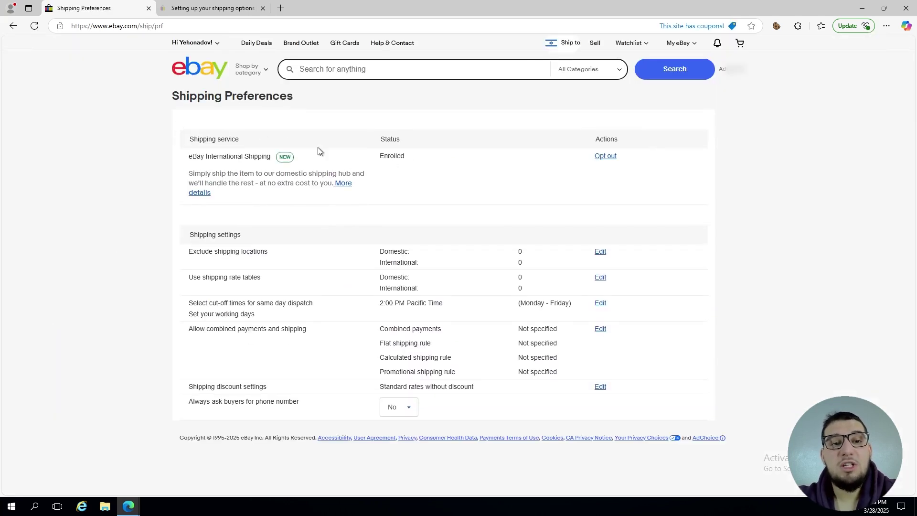
- Copy the shipping service name "eBay International Shipping" and search the web for it in a new browser tab
drag(184, 161, 261, 162)
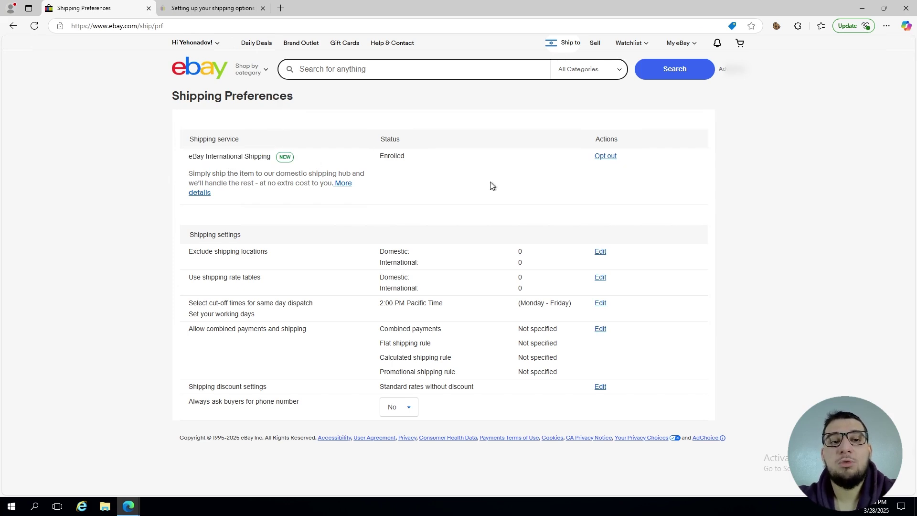
triple_click(233, 161)
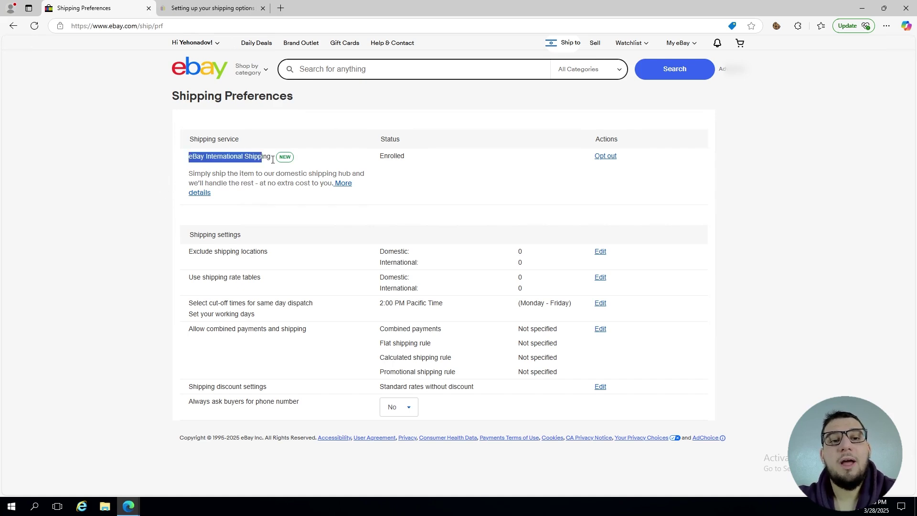
key(ctrl+c)
key(ctrl+t)
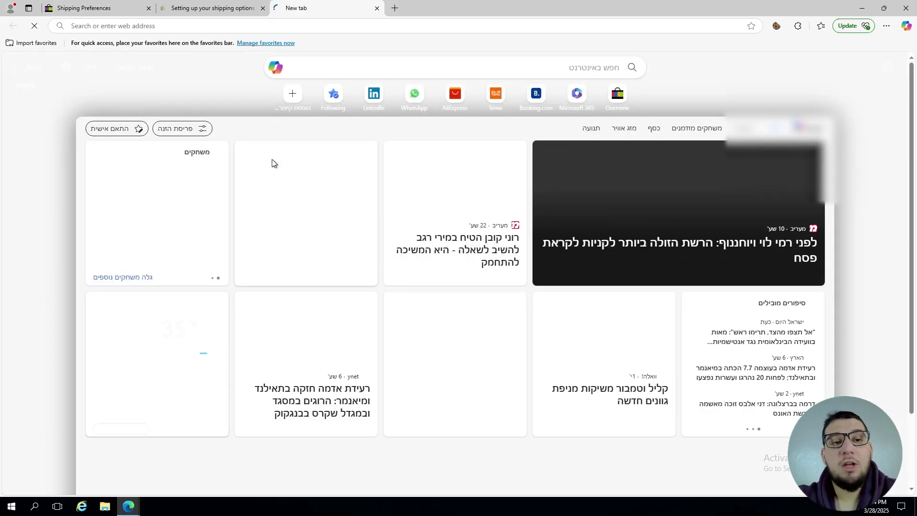
key(ctrl+v)
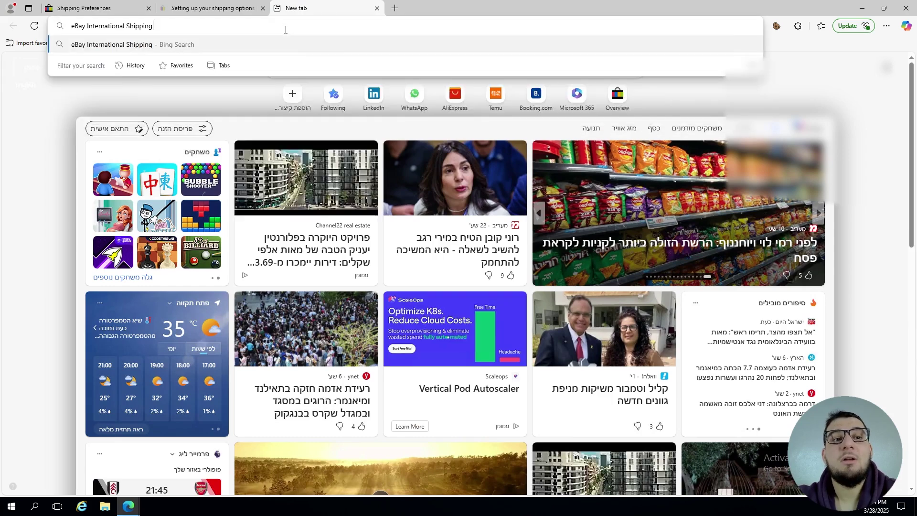
key(Return)
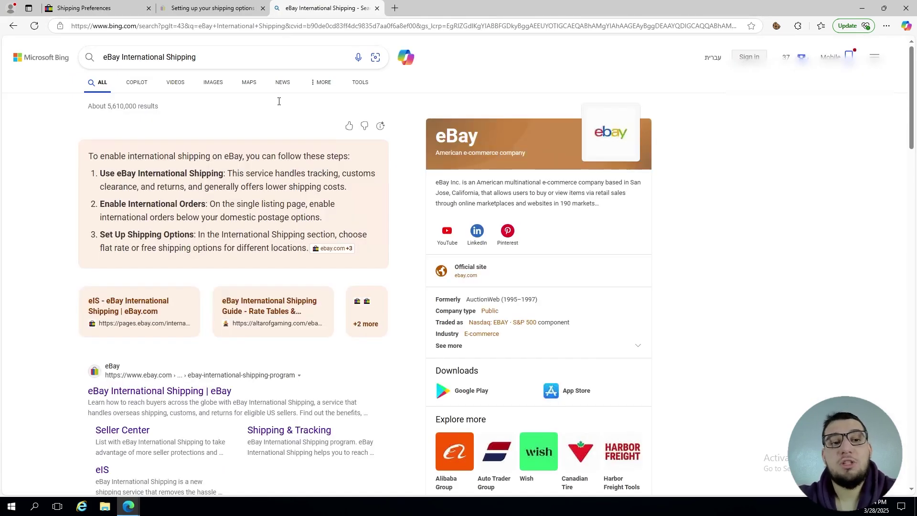
- Open eBay's help article on the International Shipping program and read how it works, its benefits and the eligibility rules
scroll(177, 272, down, 1)
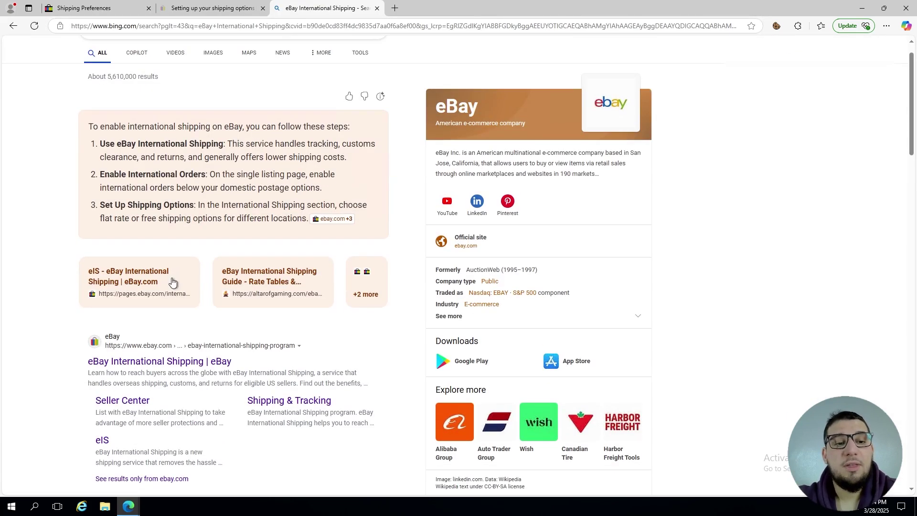
click(138, 363)
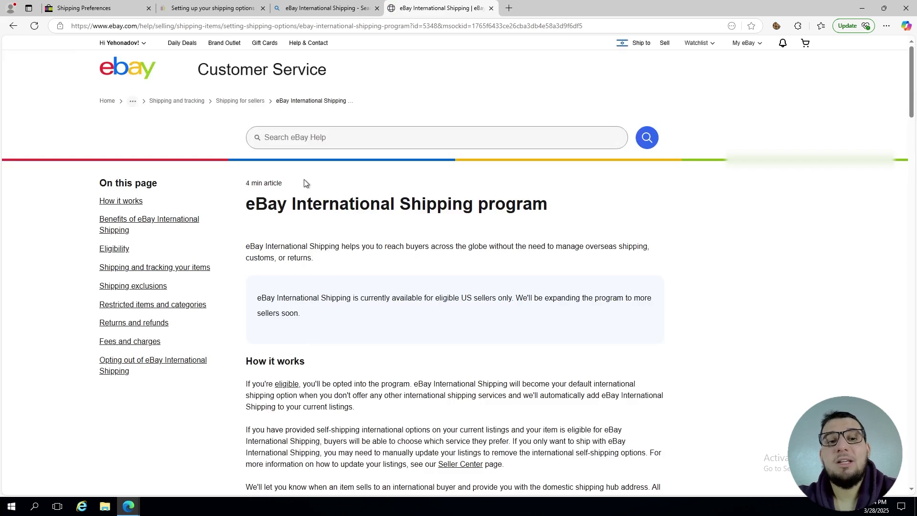
scroll(304, 179, down, 3)
scroll(304, 180, down, 1)
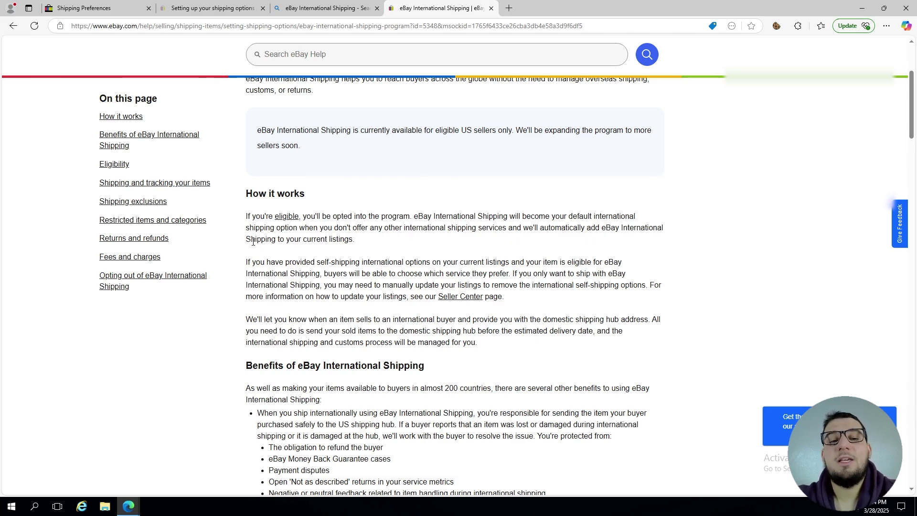
scroll(396, 250, down, 3)
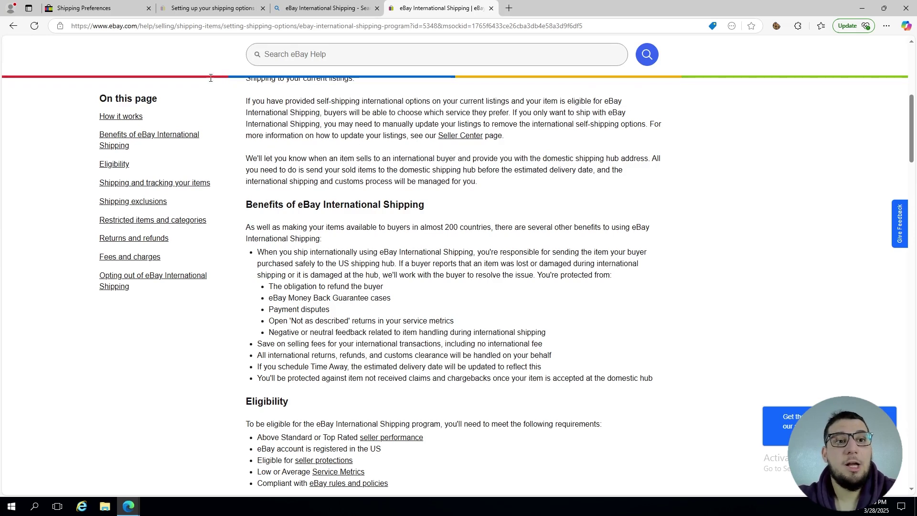
- Leave the help article and go back from the shipping preferences to the selling preferences
click(84, 8)
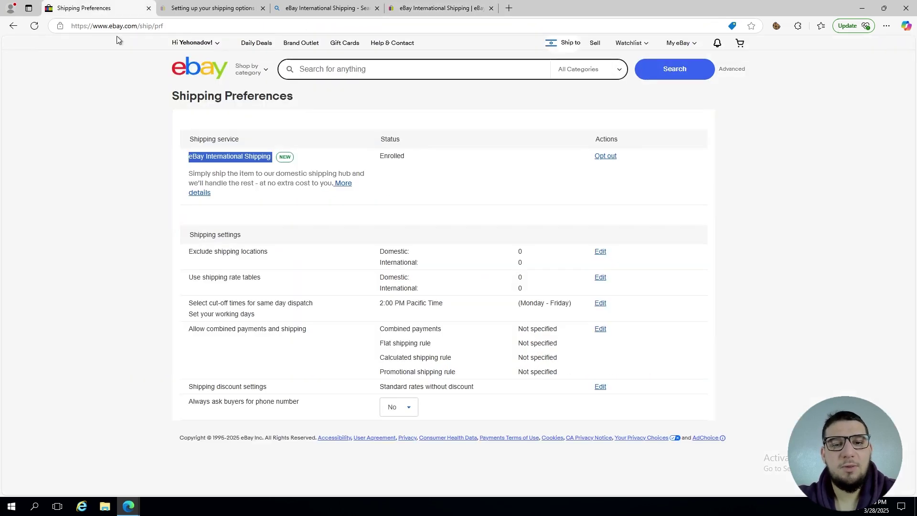
click(13, 26)
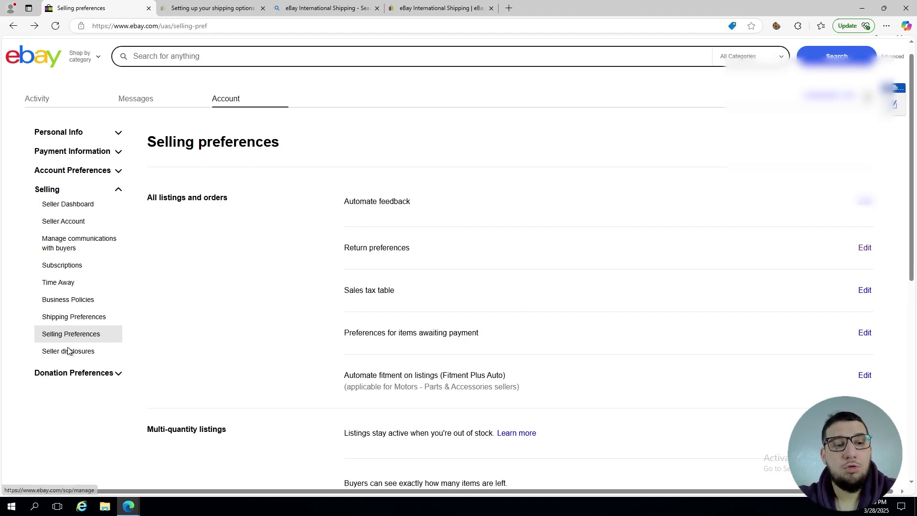
- List only the shipping business policies and open "Flat:Standard Shipp(Free),3 business days", the one used by listings, for editing
click(68, 302)
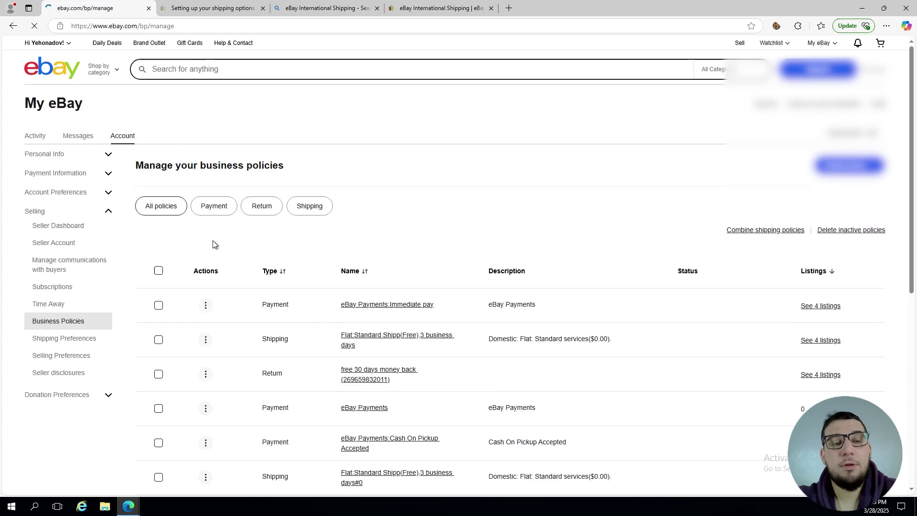
click(313, 205)
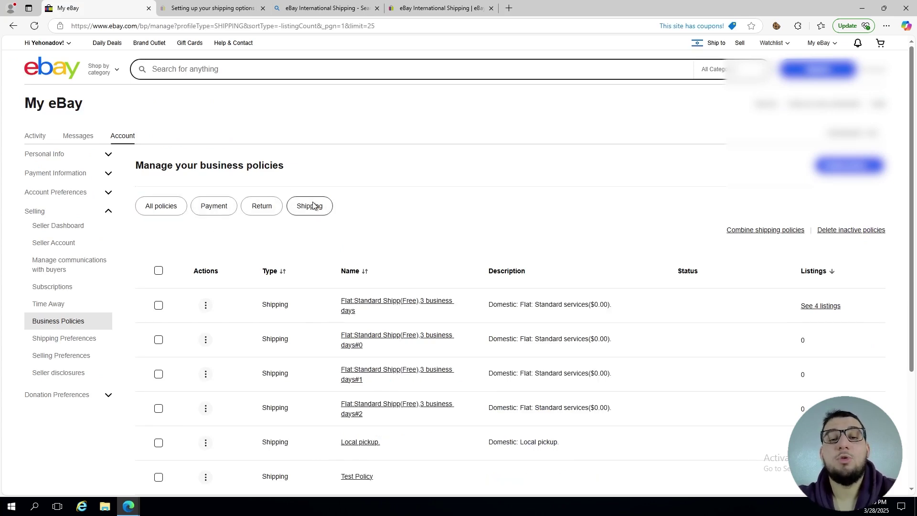
click(205, 306)
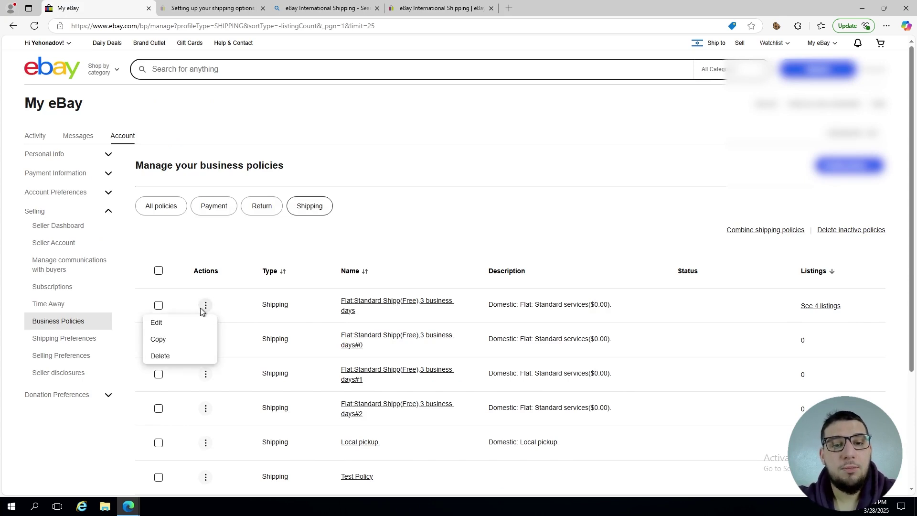
click(157, 329)
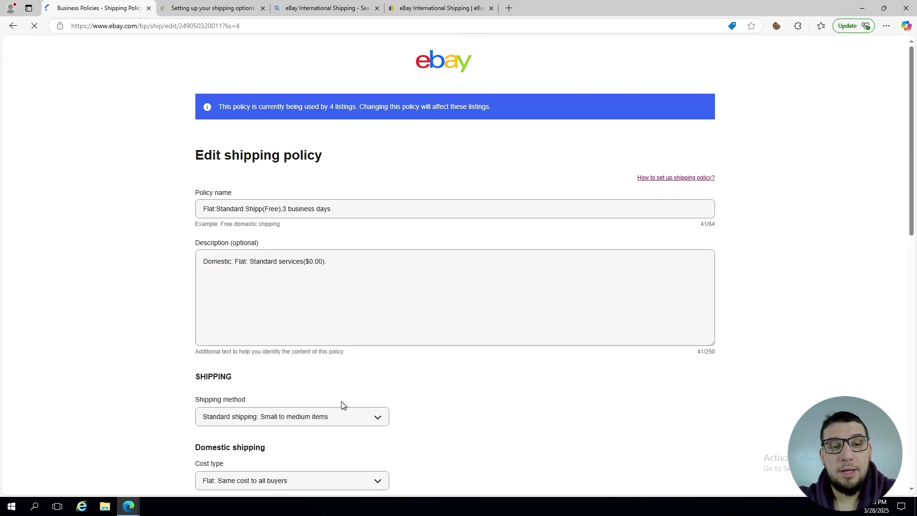
- Review the policy's international shipping, local pickup, handling time and excluded locations settings, and leave it without saving
scroll(341, 405, down, 15)
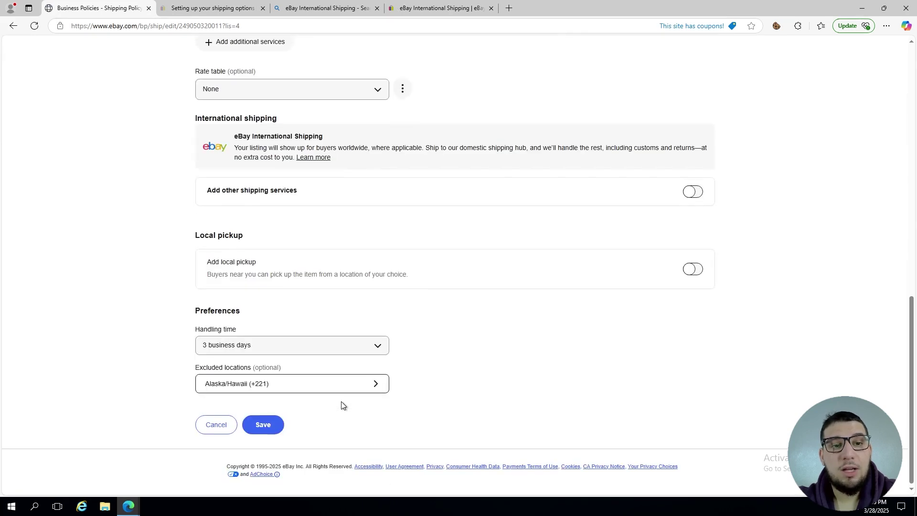
scroll(342, 402, up, 1)
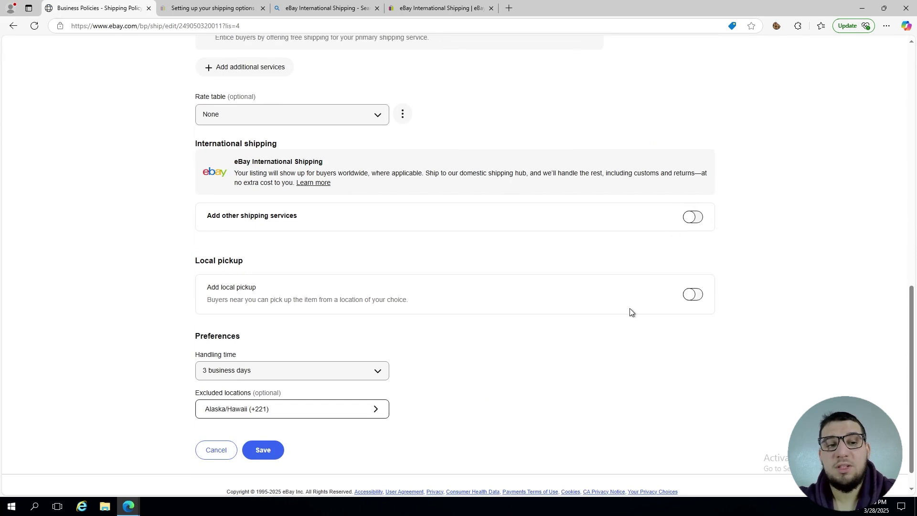
scroll(630, 311, up, 10)
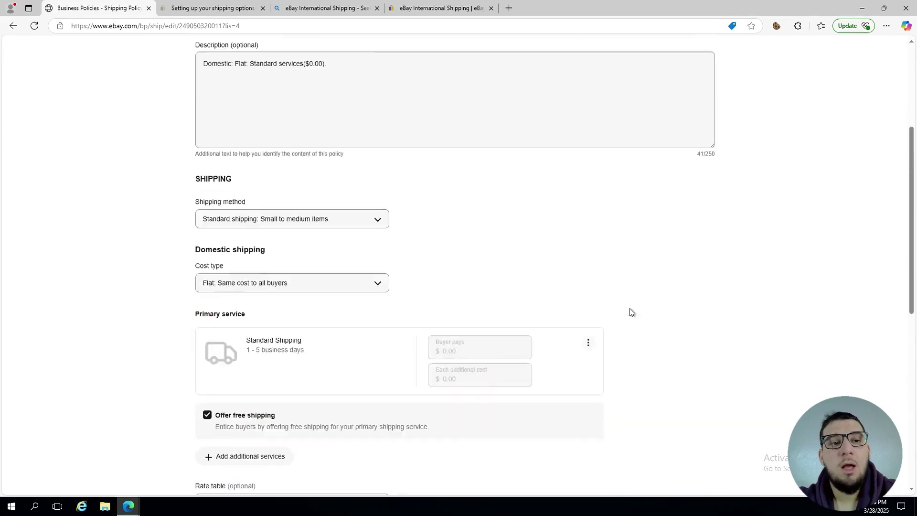
click(14, 27)
- Close the web search results for eBay International Shipping and bring up the help article about the program
click(210, 8)
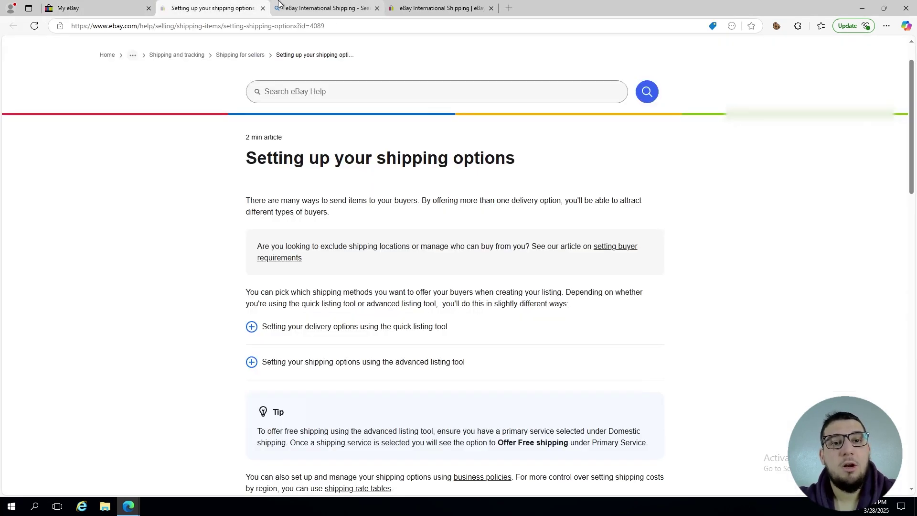
click(280, 8)
click(377, 8)
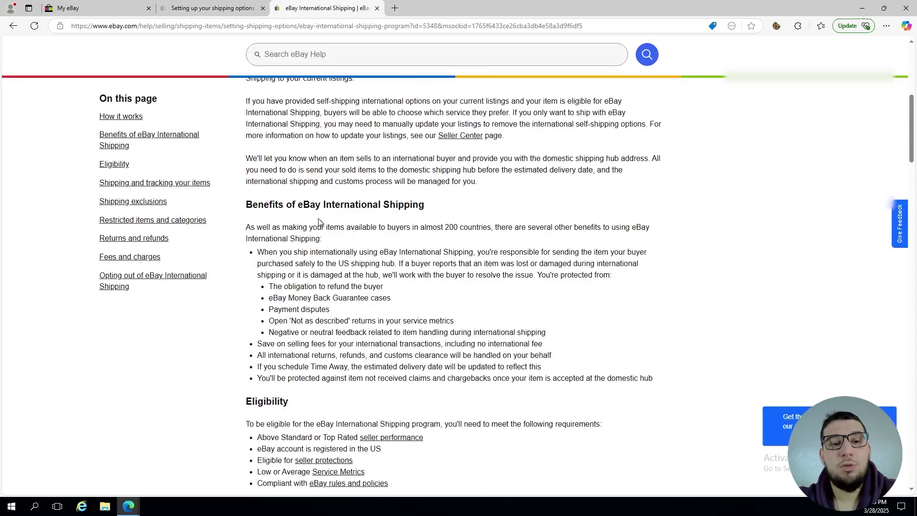
- Read the benefits of eBay International Shipping, including the protections covering refunds, payment disputes and negative feedback
scroll(315, 219, down, 1)
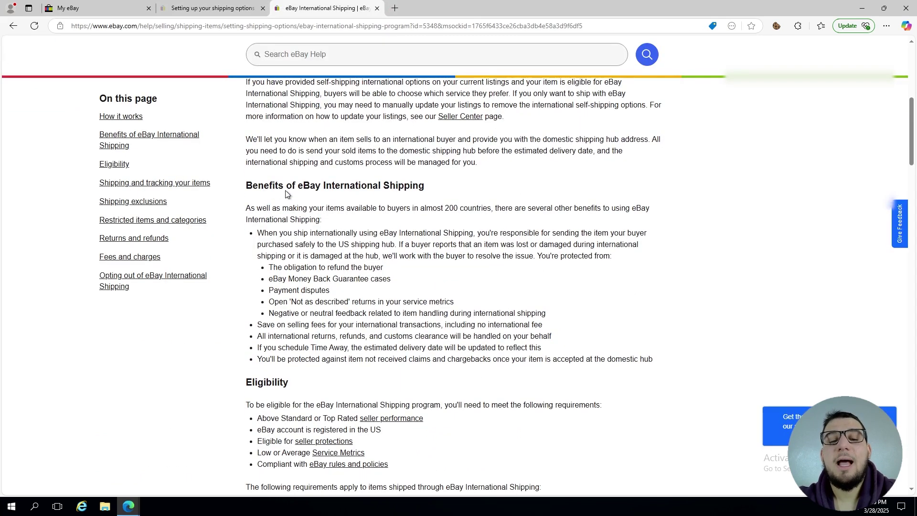
scroll(384, 202, down, 3)
scroll(384, 202, up, 2)
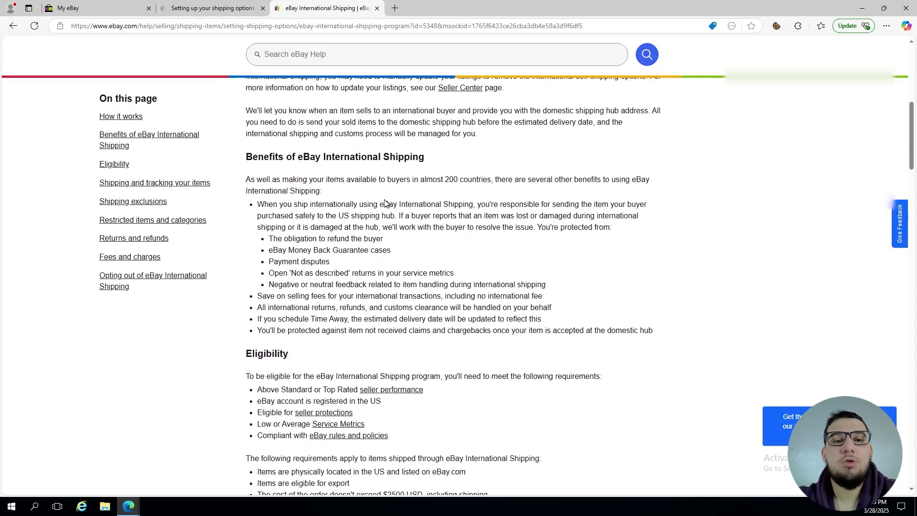
scroll(385, 202, down, 2)
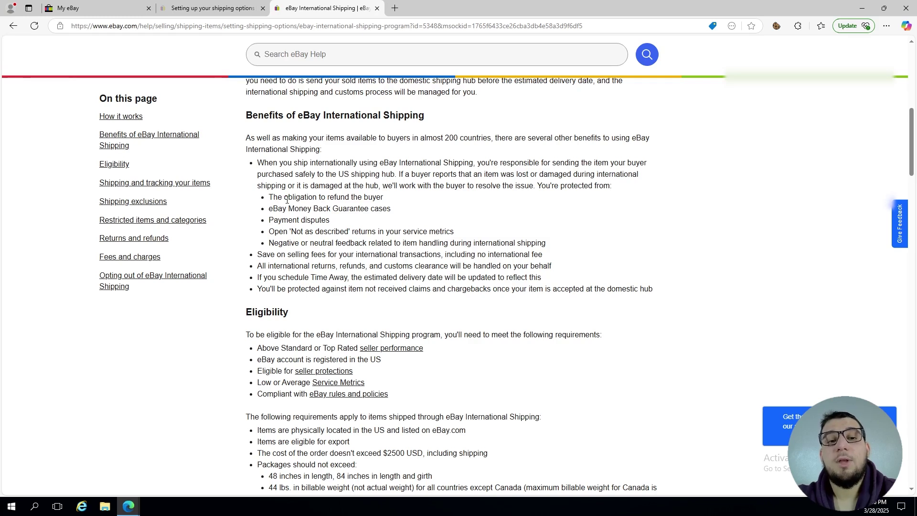
drag(287, 200, 383, 198)
click(387, 217)
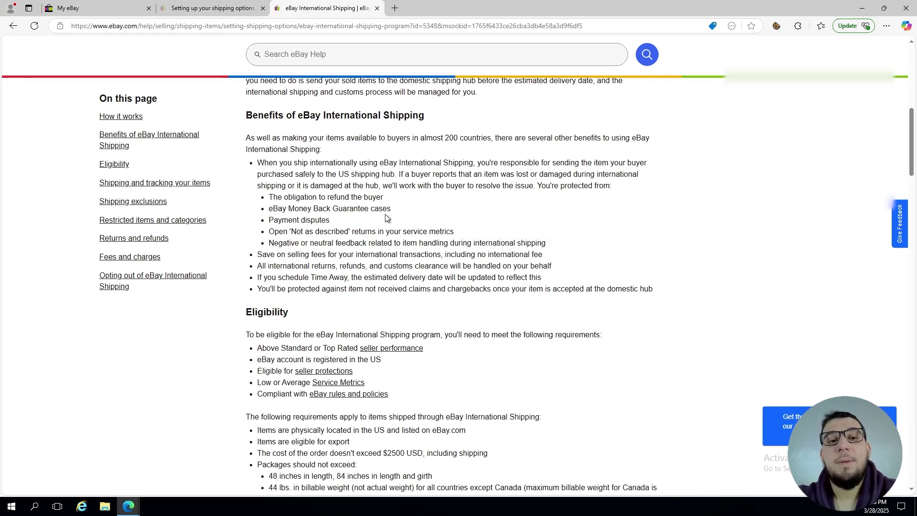
scroll(387, 217, down, 2)
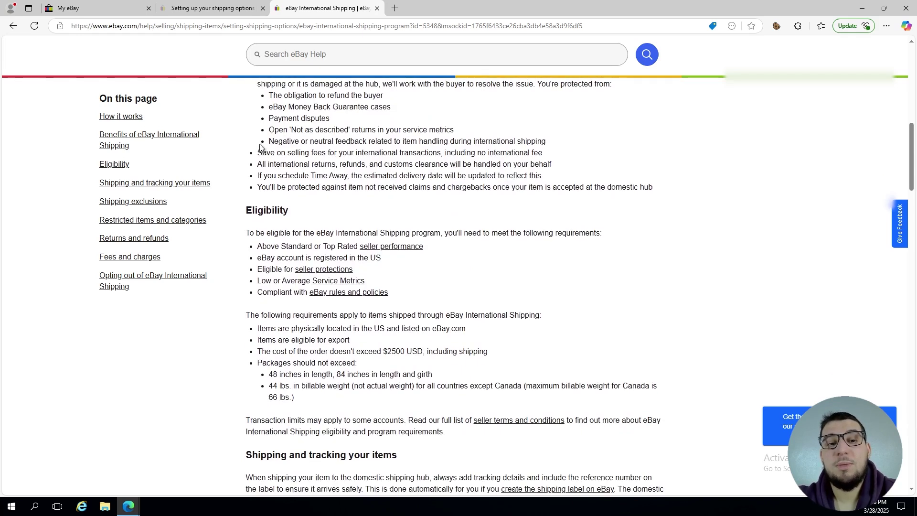
drag(269, 142, 401, 144)
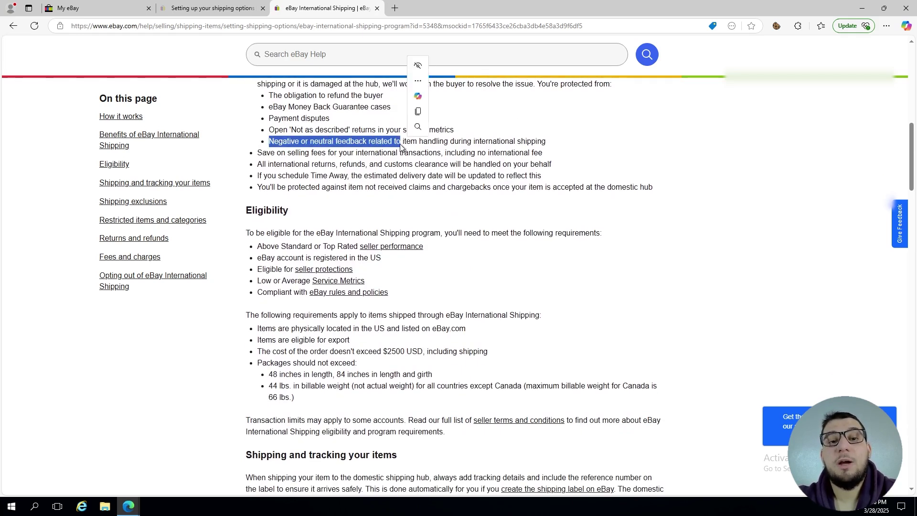
click(400, 143)
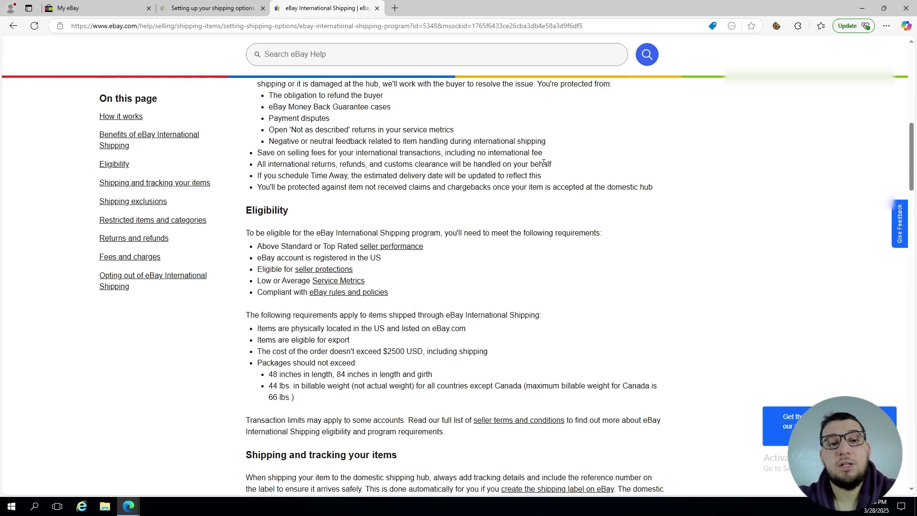
- Read the article's sections on eligibility, shipping and tracking through the domestic shipping hub, and combined shipping
scroll(474, 240, down, 2)
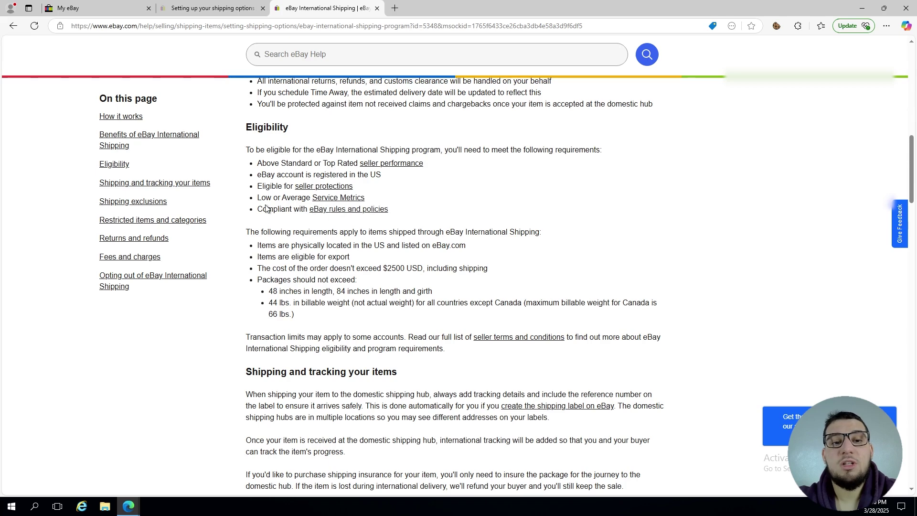
scroll(255, 302, down, 1)
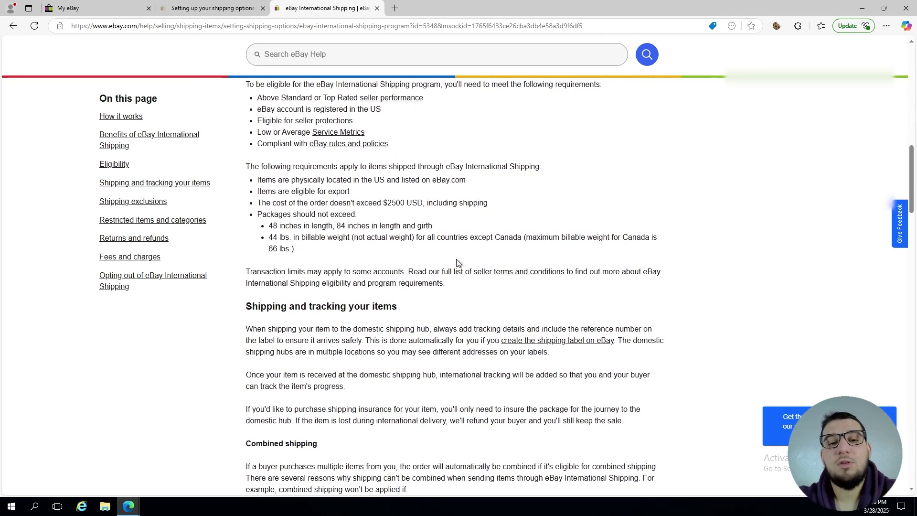
scroll(414, 326, down, 3)
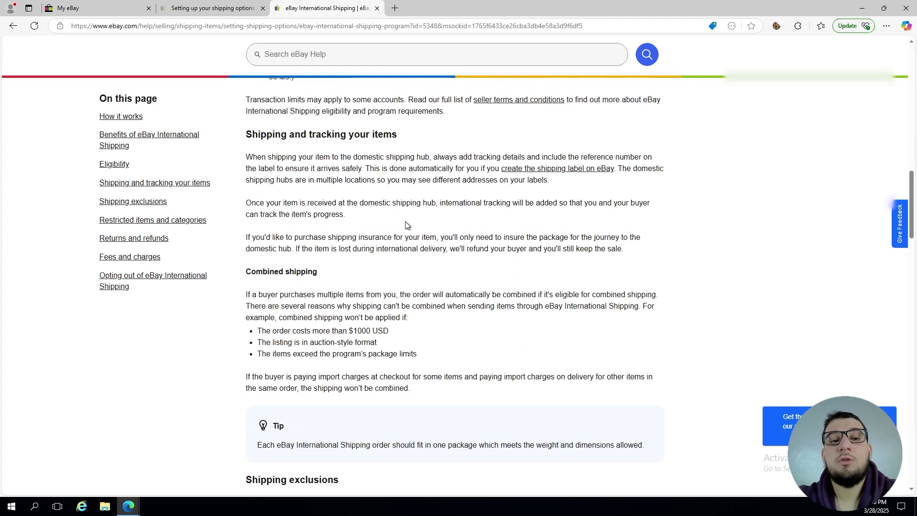
scroll(406, 225, down, 1)
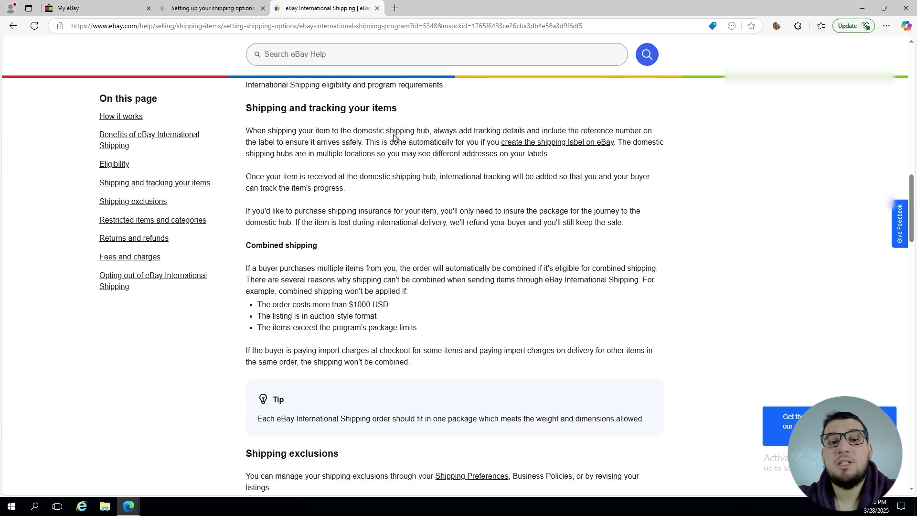
drag(352, 131, 428, 130)
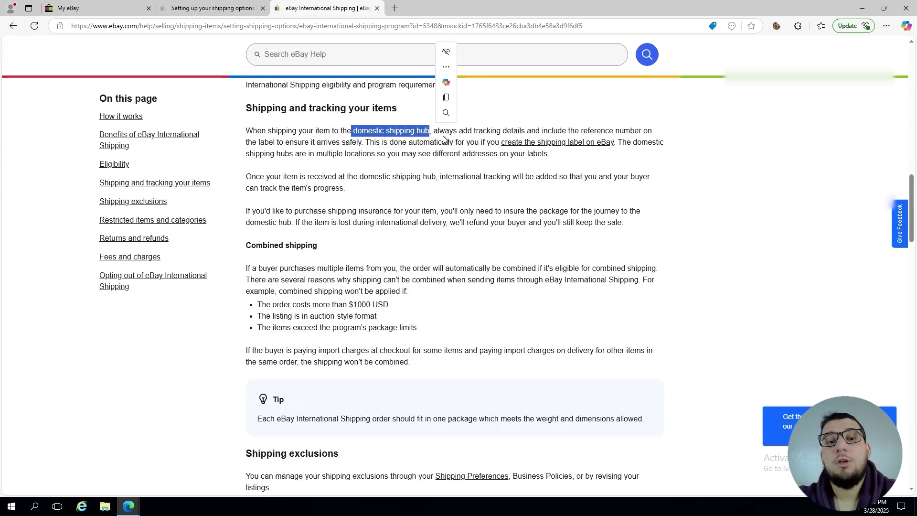
click(445, 138)
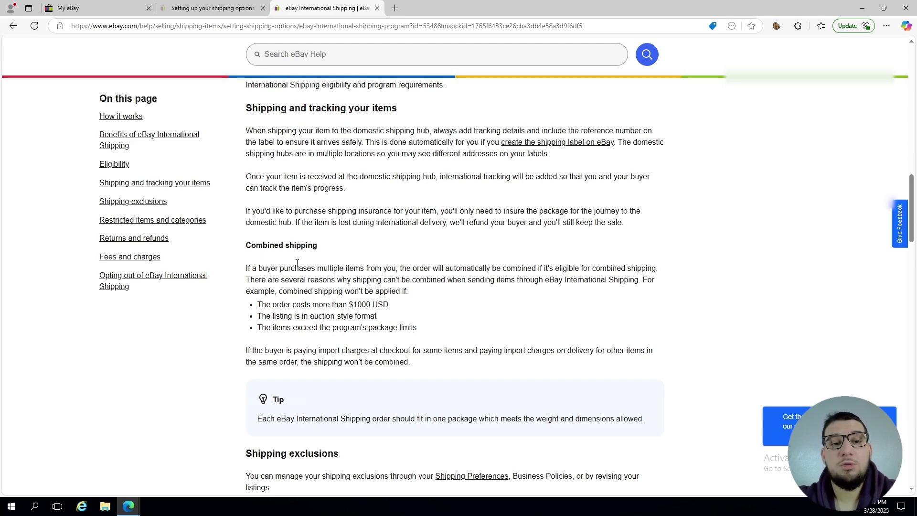
scroll(316, 277, down, 3)
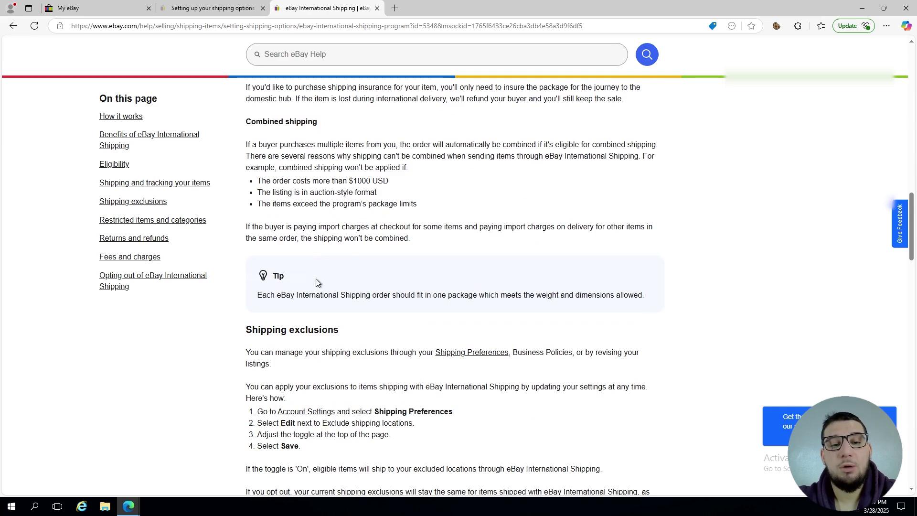
scroll(318, 283, up, 2)
scroll(316, 281, up, 3)
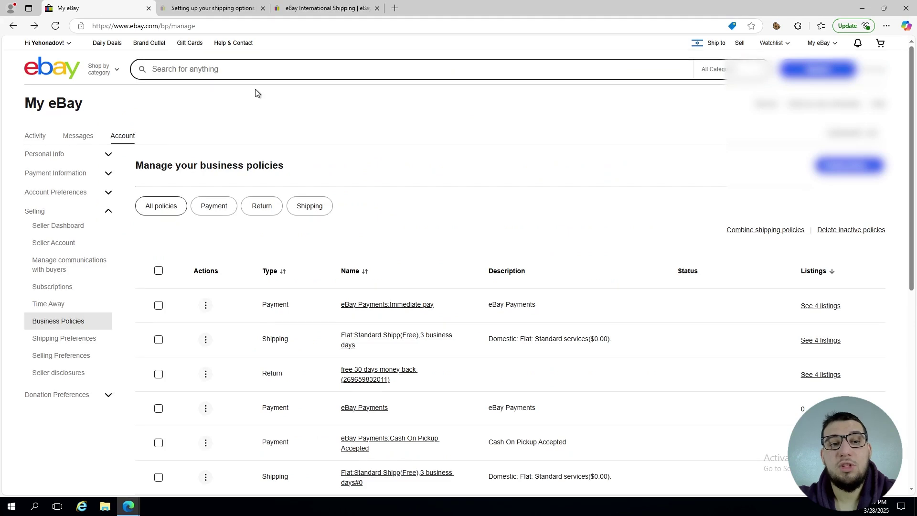
- Return to the account's shipping preferences, check the Exclude shipping locations setting and cancel out of it
click(171, 6)
click(102, 5)
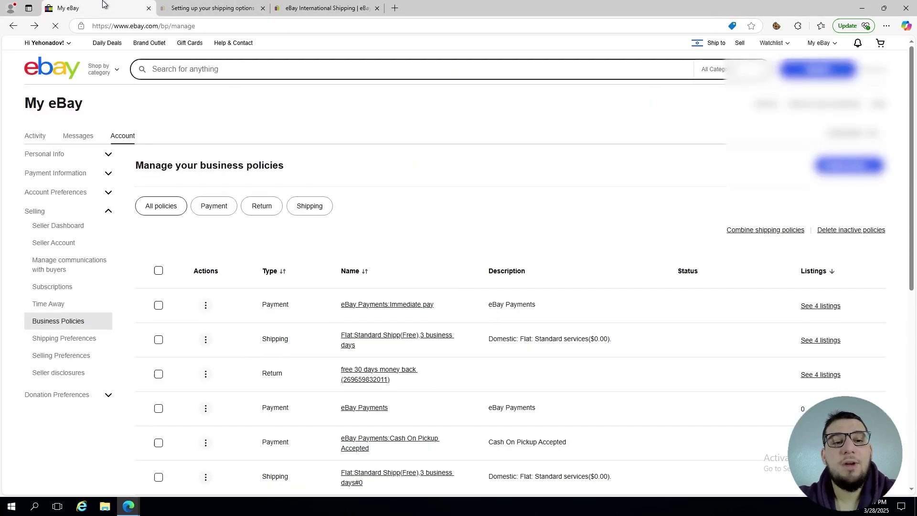
click(61, 342)
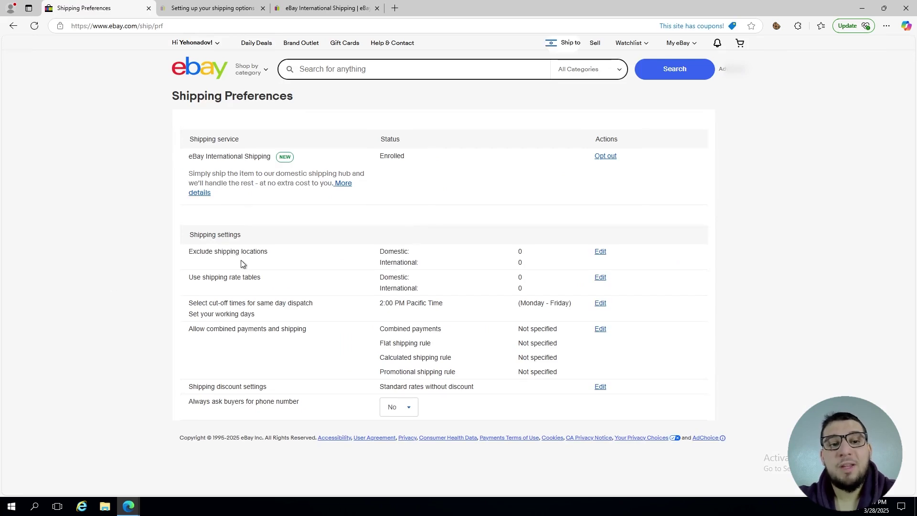
click(602, 253)
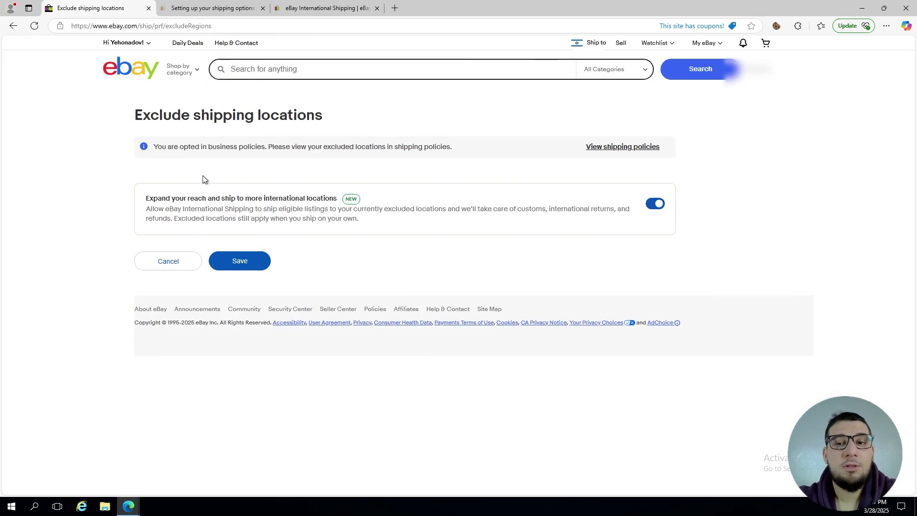
click(168, 261)
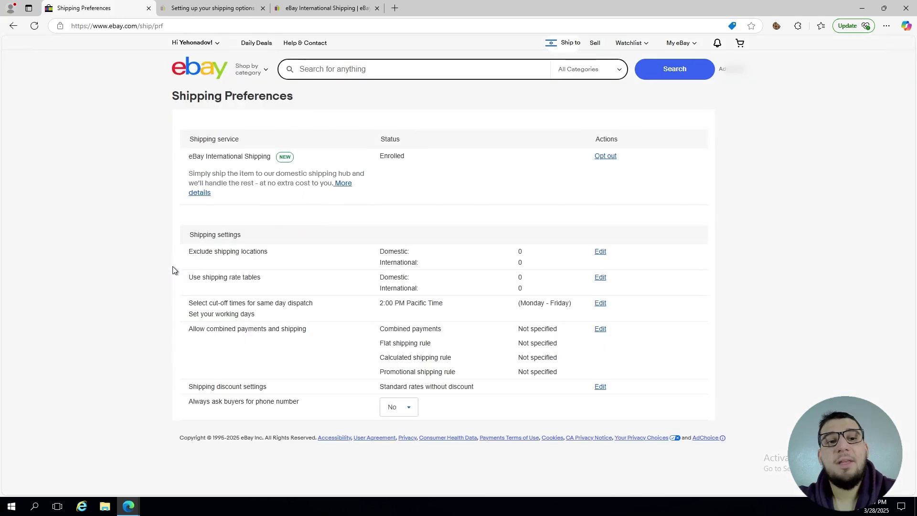